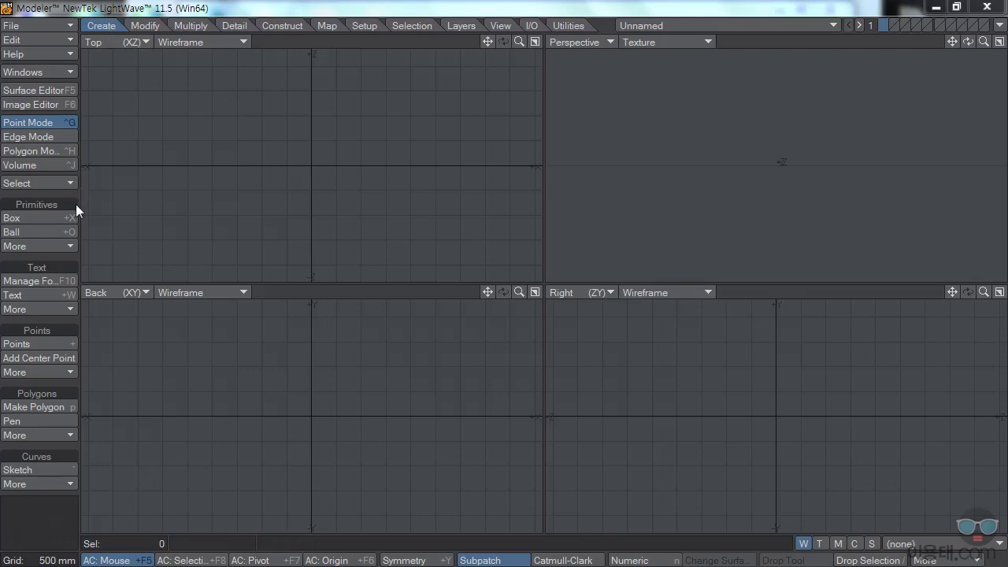
Step: Create a vertical cylinder about 1.3 m in diameter and 4 m tall around the origin with the Disc tool
left_click(64, 245)
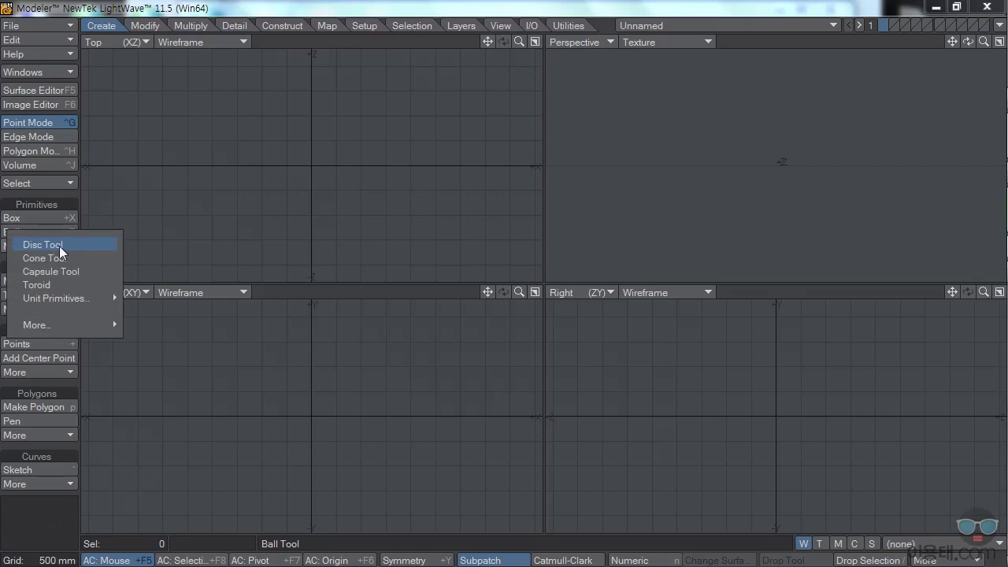
left_click(59, 247)
left_click_drag(311, 166, 342, 196)
left_click_drag(318, 371, 315, 323)
left_click_drag(313, 439, 321, 509)
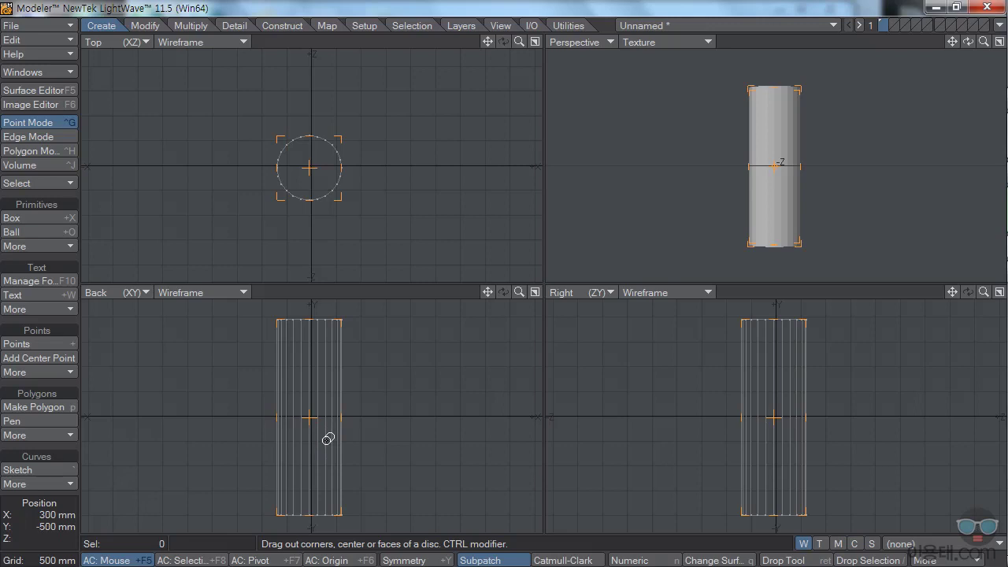
Step: Divide the cylinder into 12 segments along its height and finish the Disc tool
key("Up")
key("Up")
key("Up")
key("Up")
key("Up")
key("Up")
key("Up")
key("Up")
key("Up")
key("Up")
key("Up")
key("Up")
key("Up")
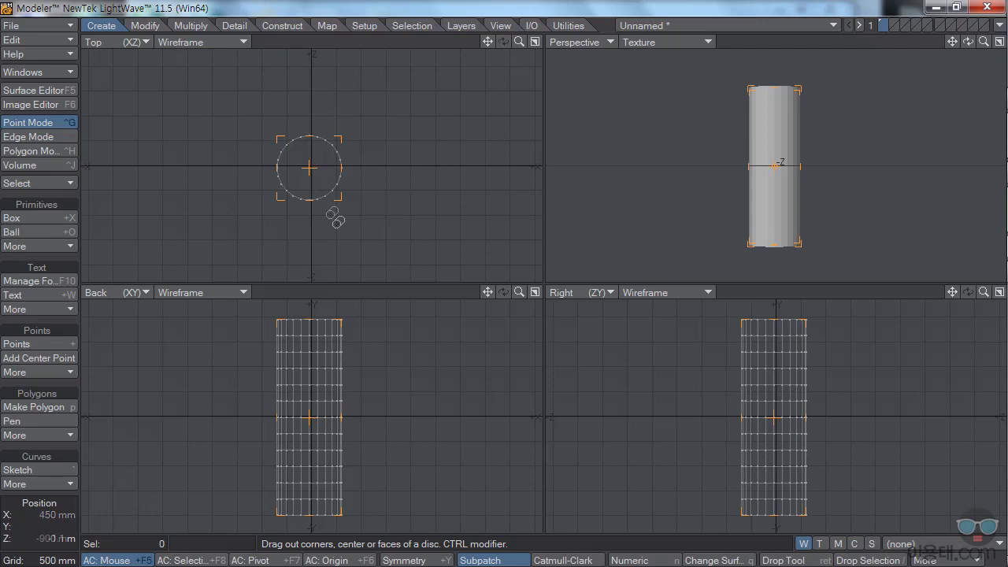
key("space")
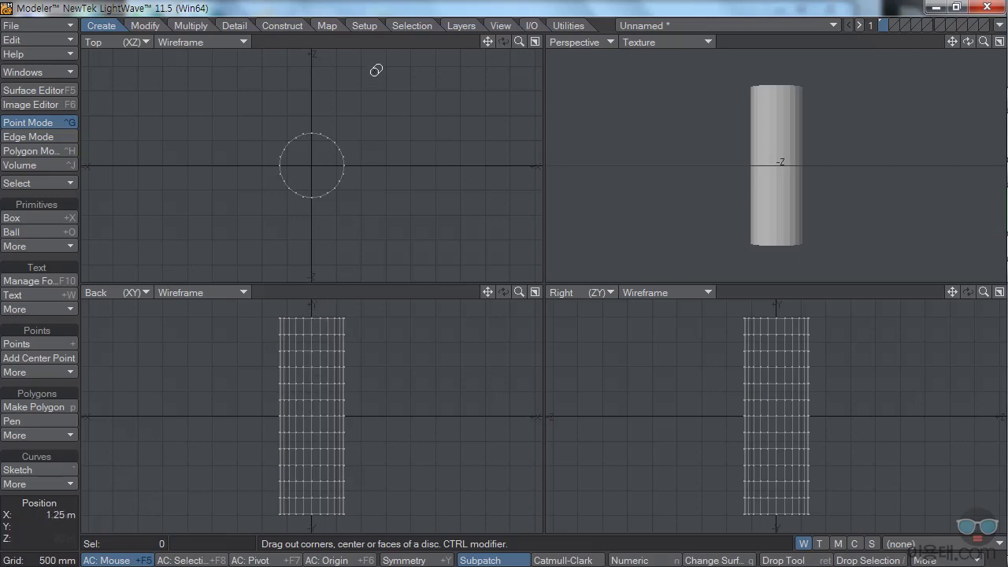
Step: Try drawing a two-bone skelegon chain up the cylinder's axis in the cylinder's own layer
left_click(361, 26)
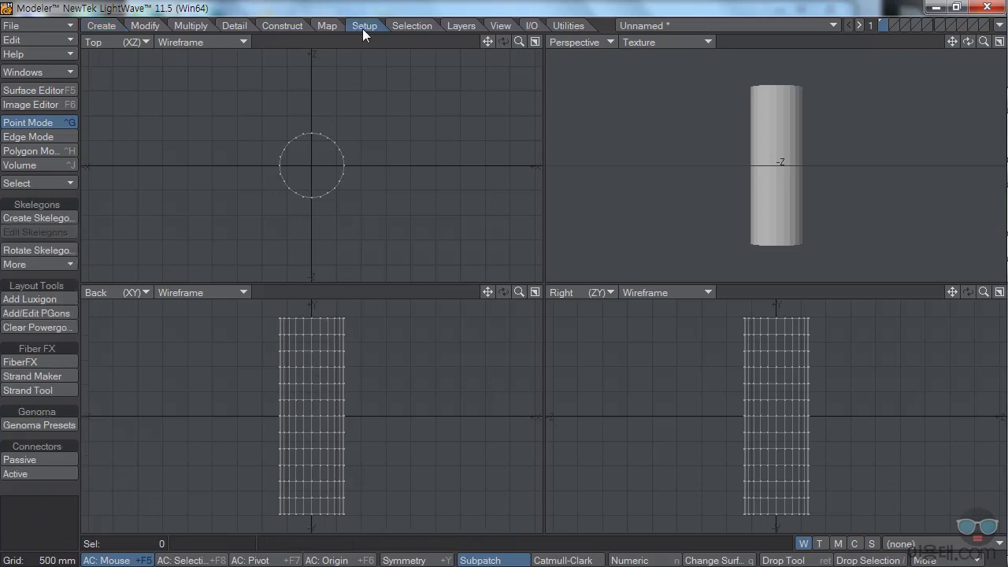
left_click(50, 219)
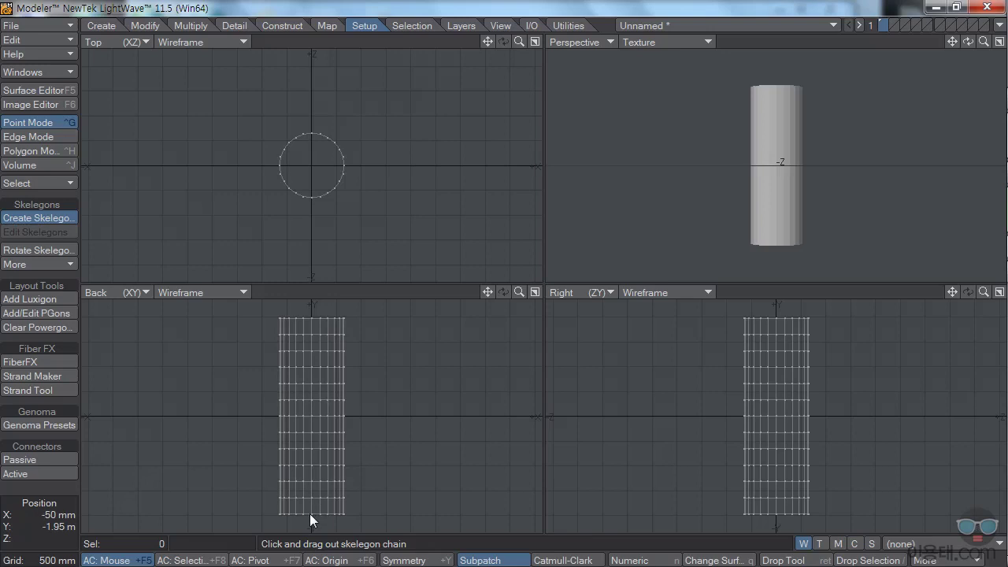
left_click_drag(309, 513, 308, 417)
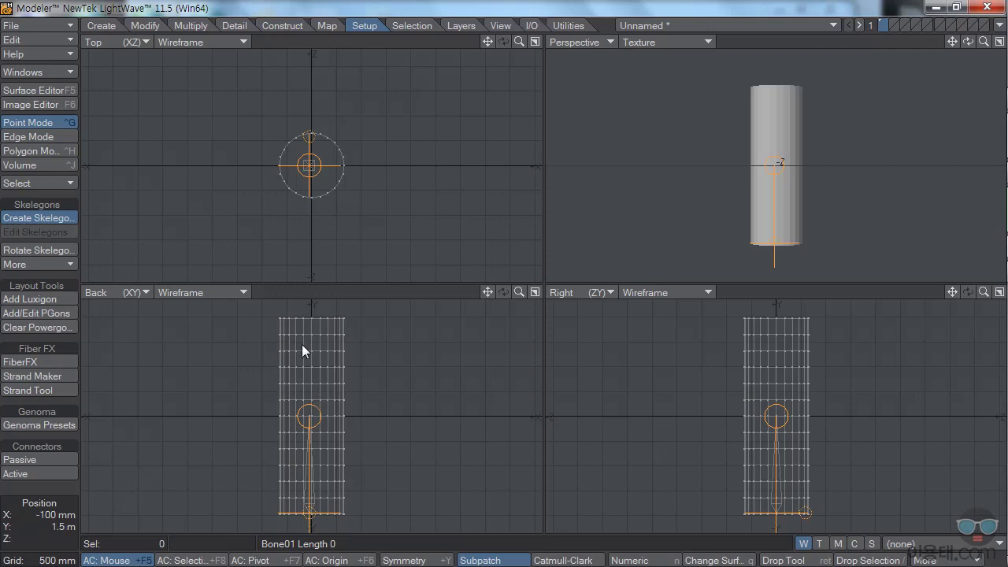
left_click_drag(311, 353, 312, 323)
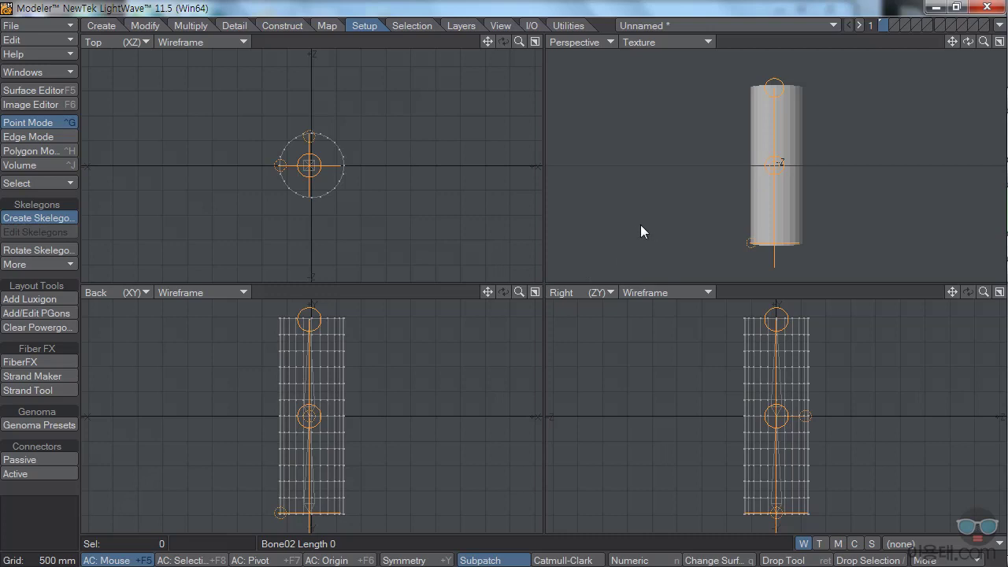
key("ctrl+z")
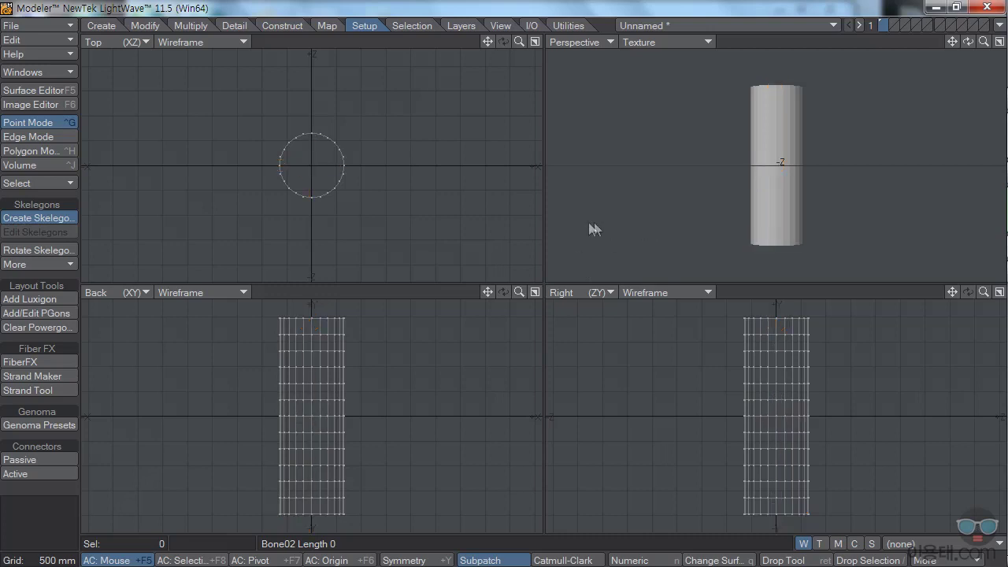
Step: In the empty second layer, with the cylinder layer as background, draw a two-bone skelegon chain from the cylinder's base to its top
left_click(895, 26)
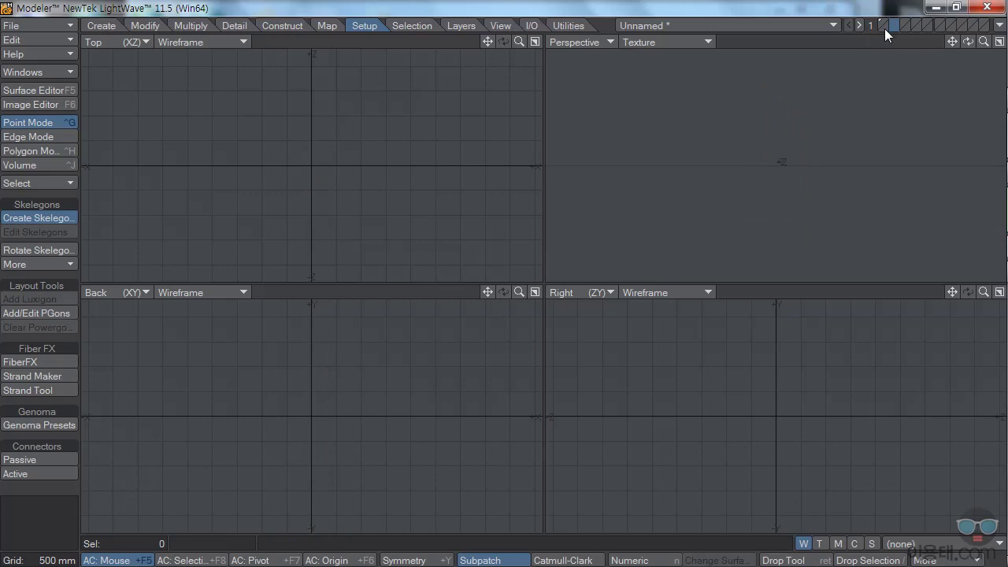
left_click(885, 28)
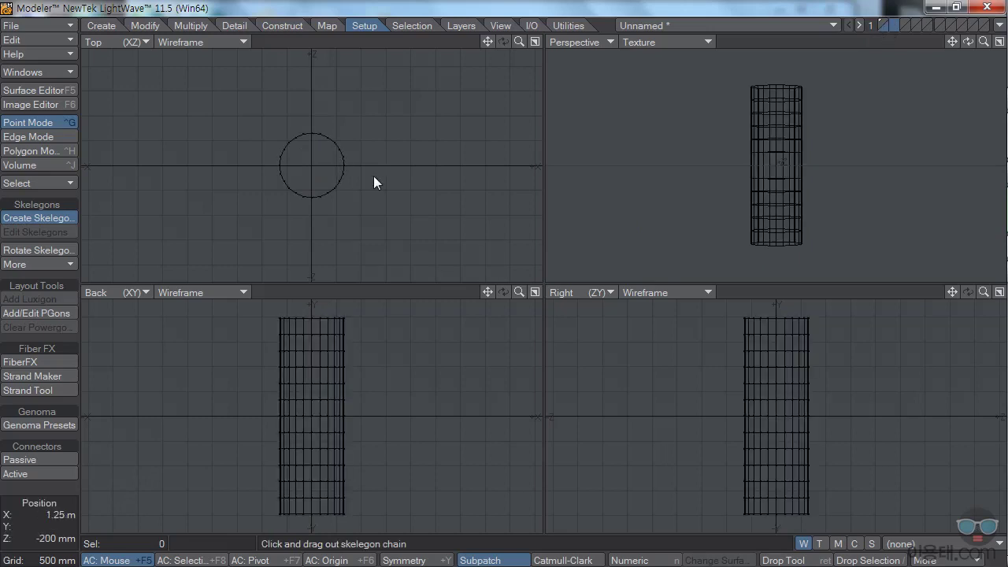
left_click(53, 218)
left_click(63, 219)
left_click_drag(310, 513, 310, 317)
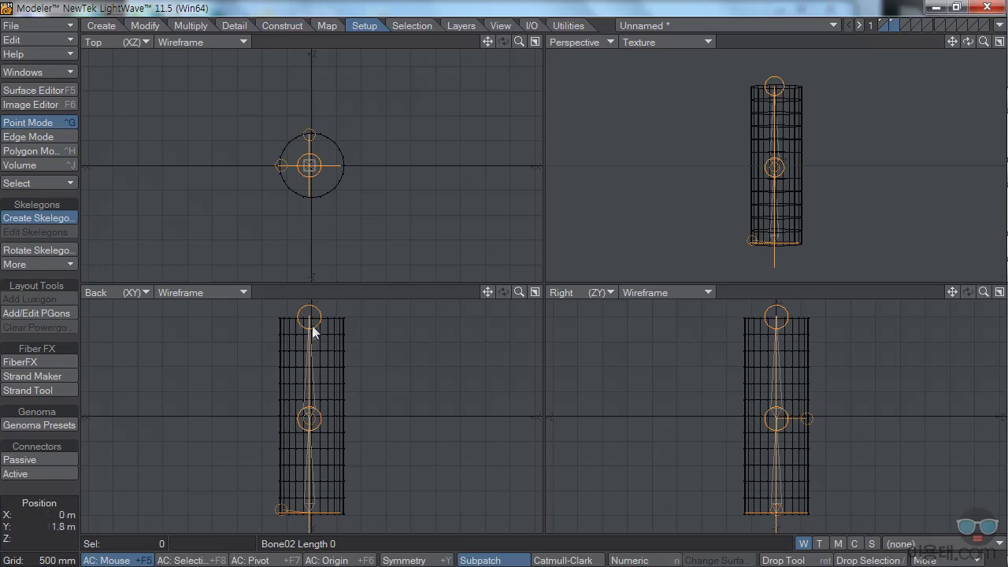
Step: Align the skelegon chain's middle, top and bottom points with the cylinder's central vertical axis using the Drag tool
left_click(152, 27)
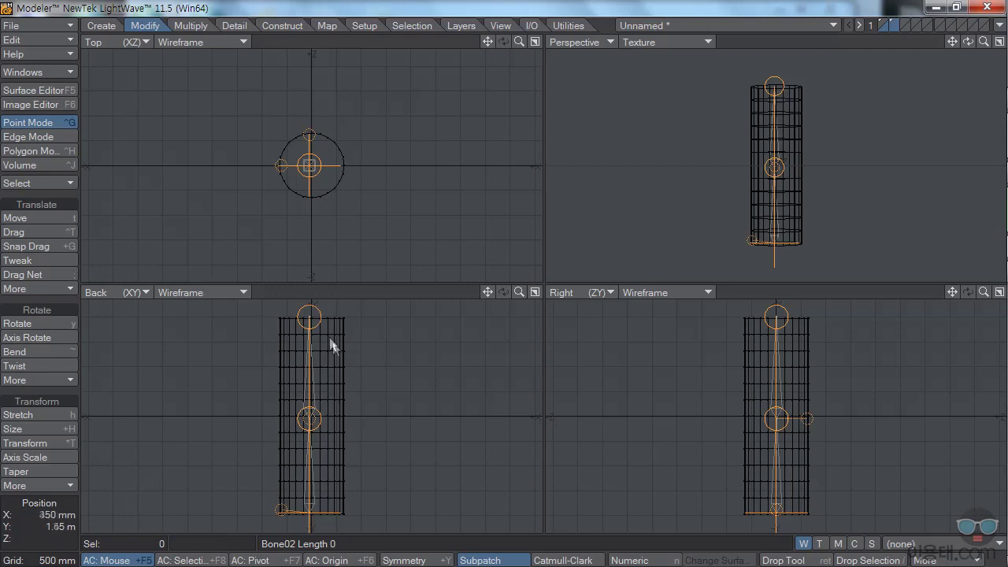
left_click(23, 232)
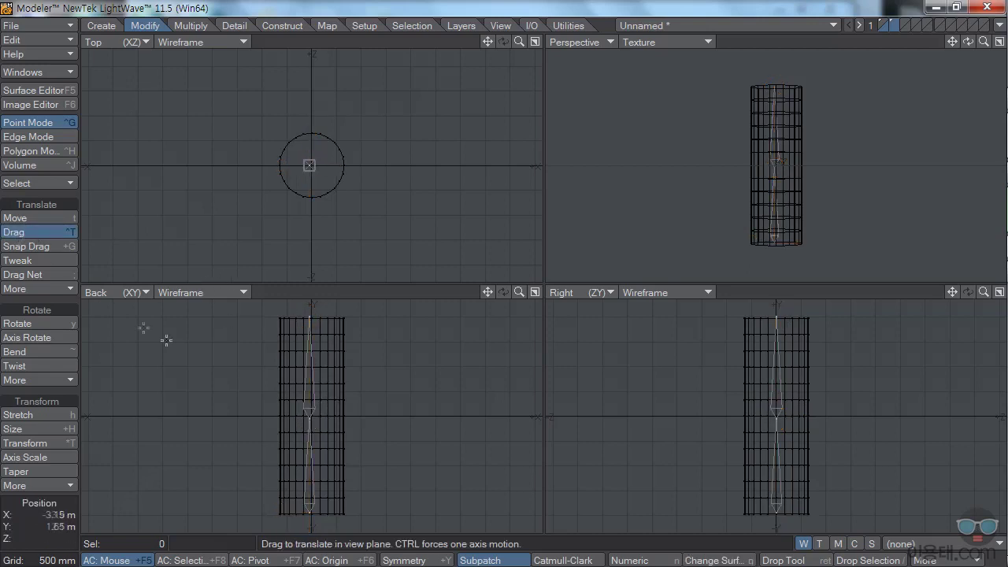
mouse_move(308, 416)
left_mouse_down()
mouse_move(321, 419)
mouse_move(312, 420)
left_mouse_up()
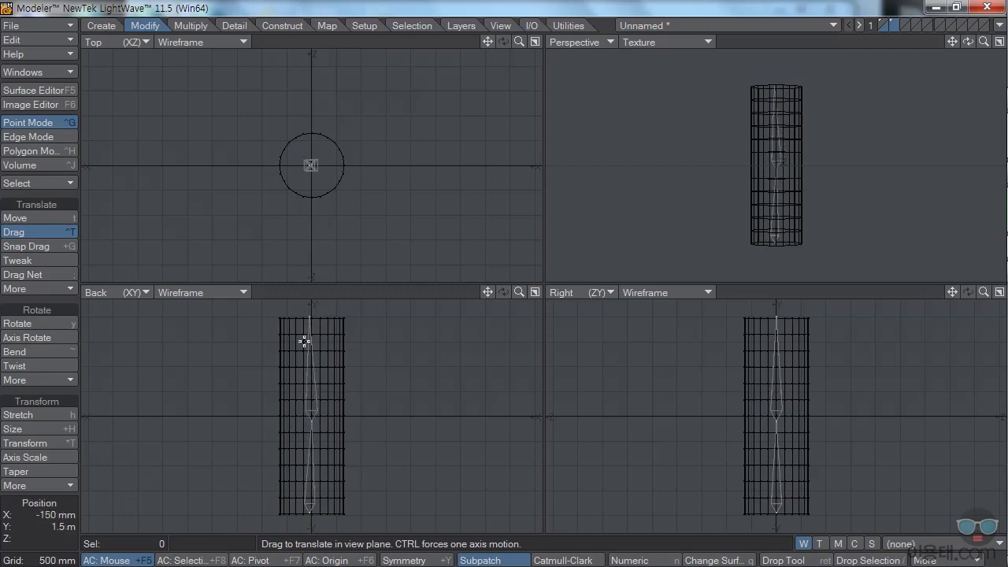
left_click_drag(310, 317, 312, 317)
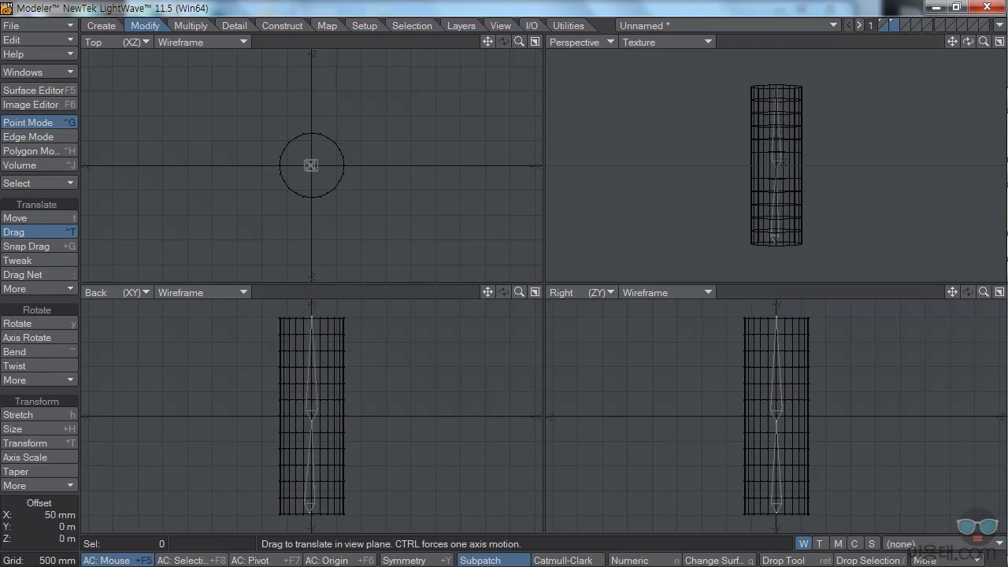
left_click_drag(310, 512, 311, 512)
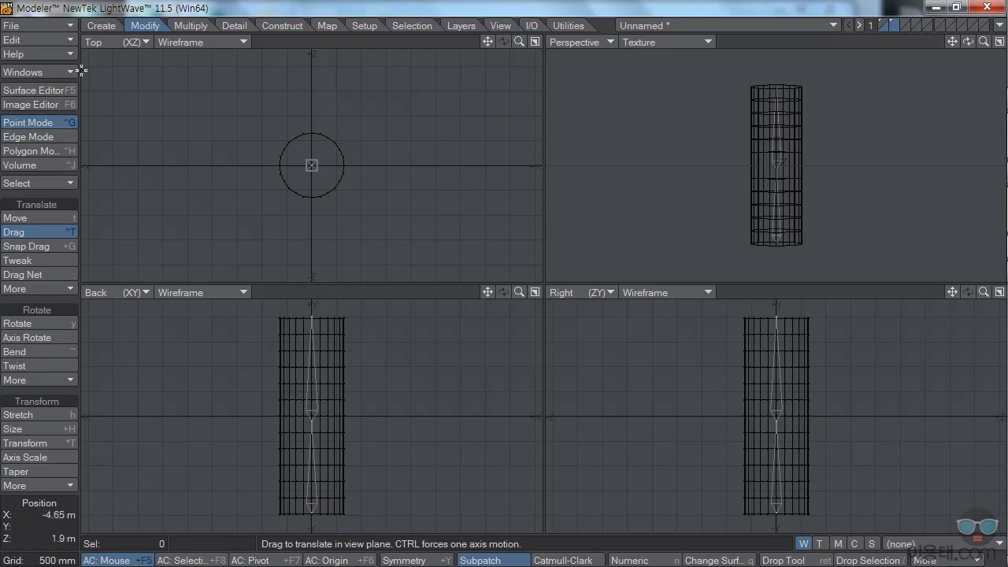
Step: Save the object as 본_연습 in the 학습자료 folder
left_click(27, 26)
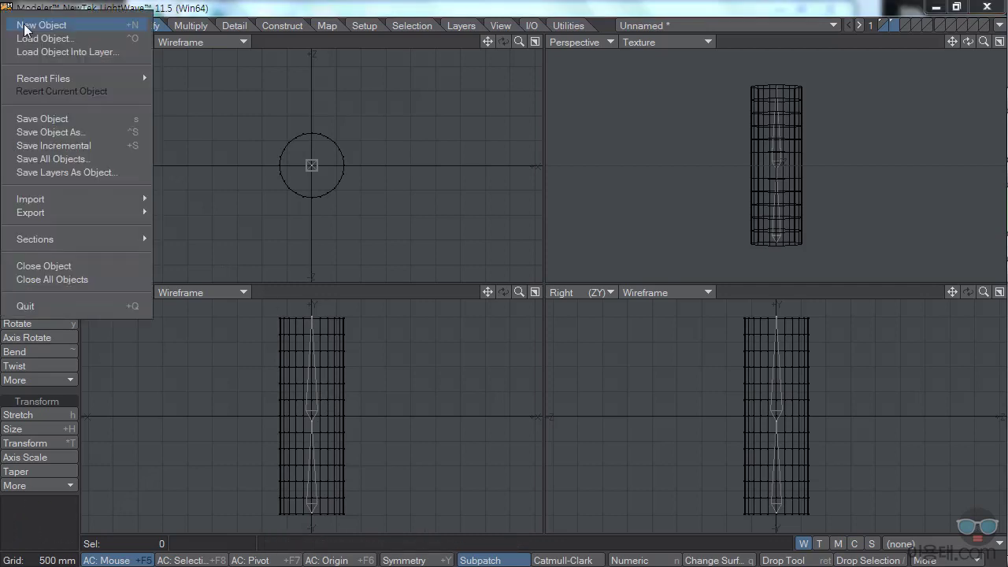
left_click(44, 119)
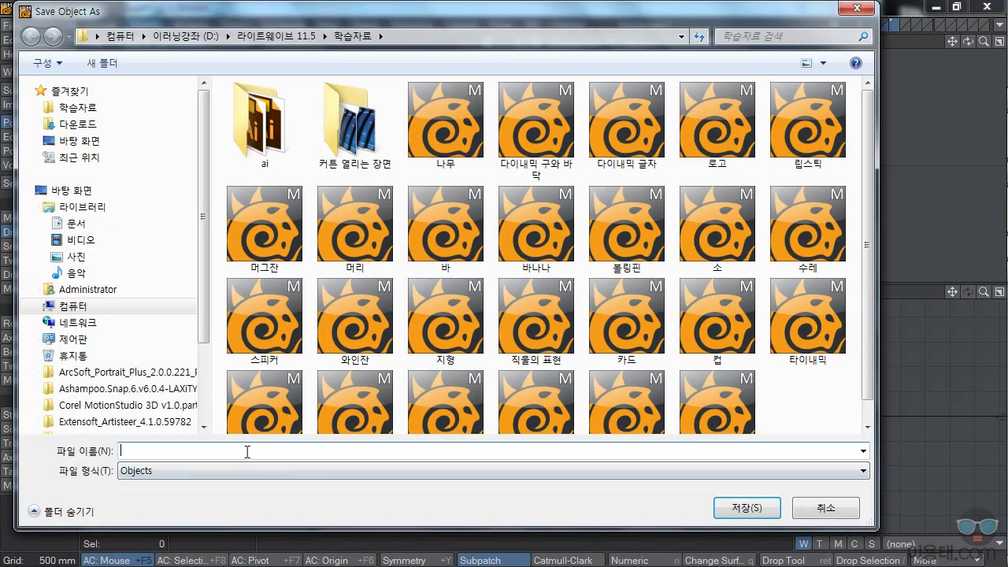
type("본_연습")
left_click(745, 508)
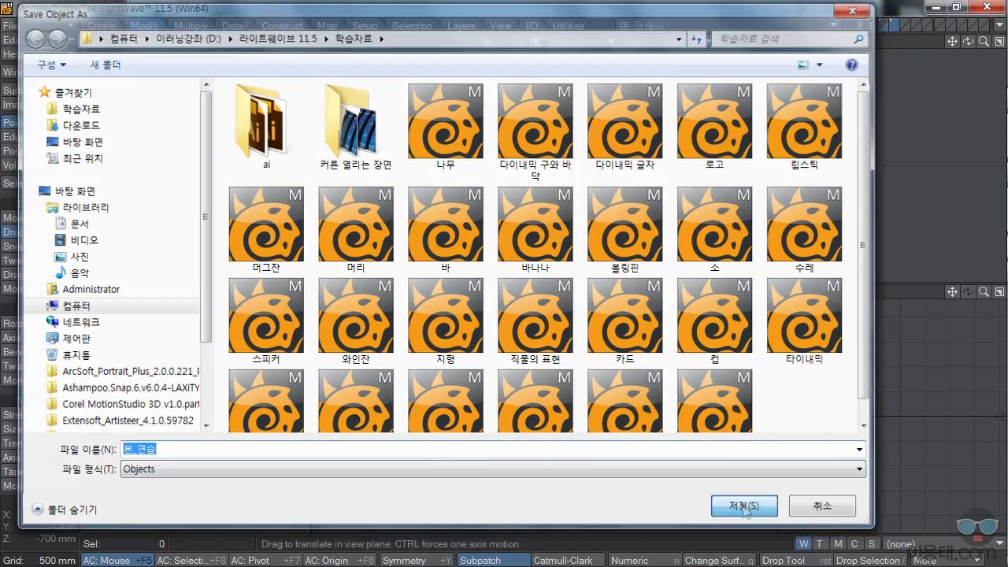
Step: Send the saved object to Layout and close the Scene Editor there
left_click(1001, 25)
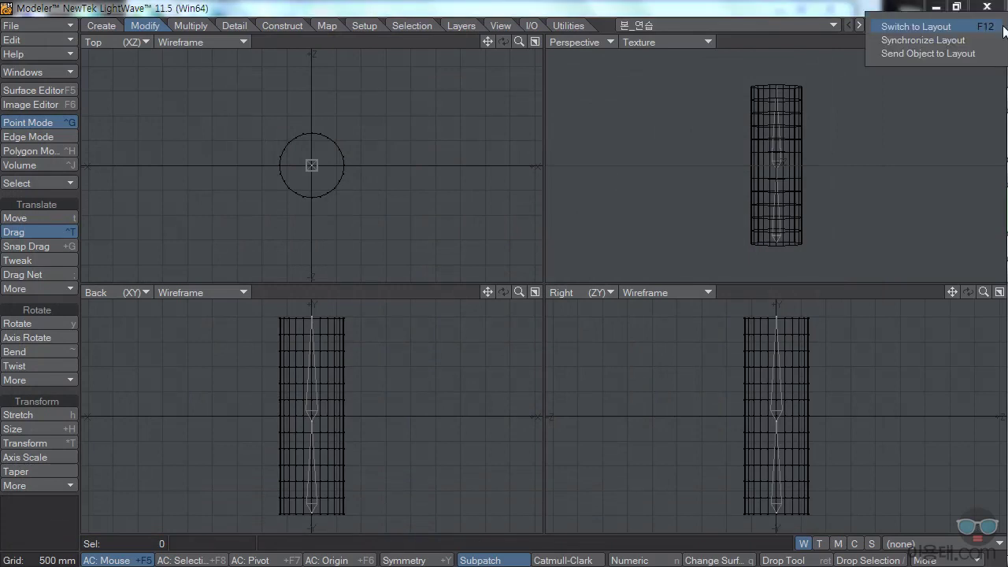
left_click(913, 53)
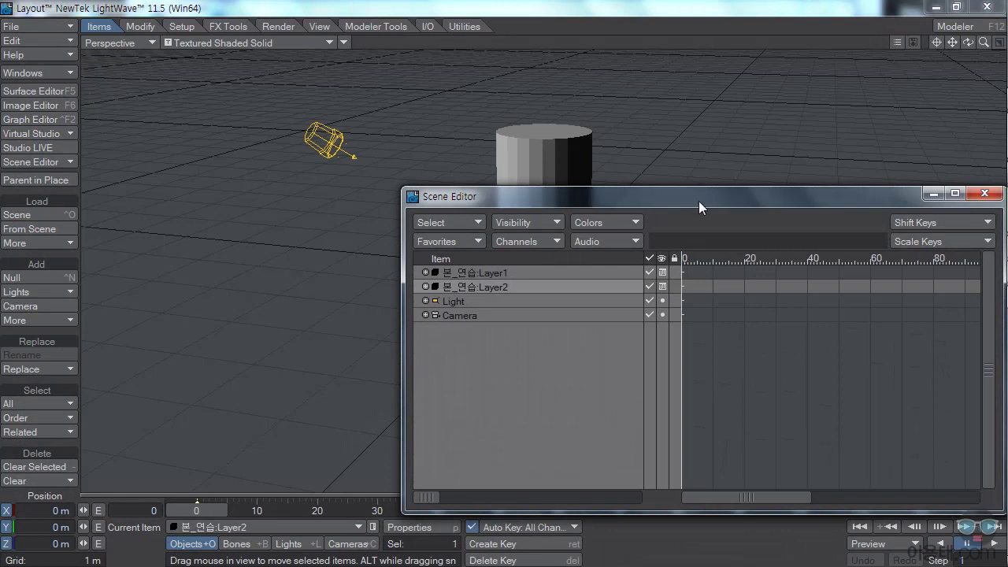
left_click(985, 193)
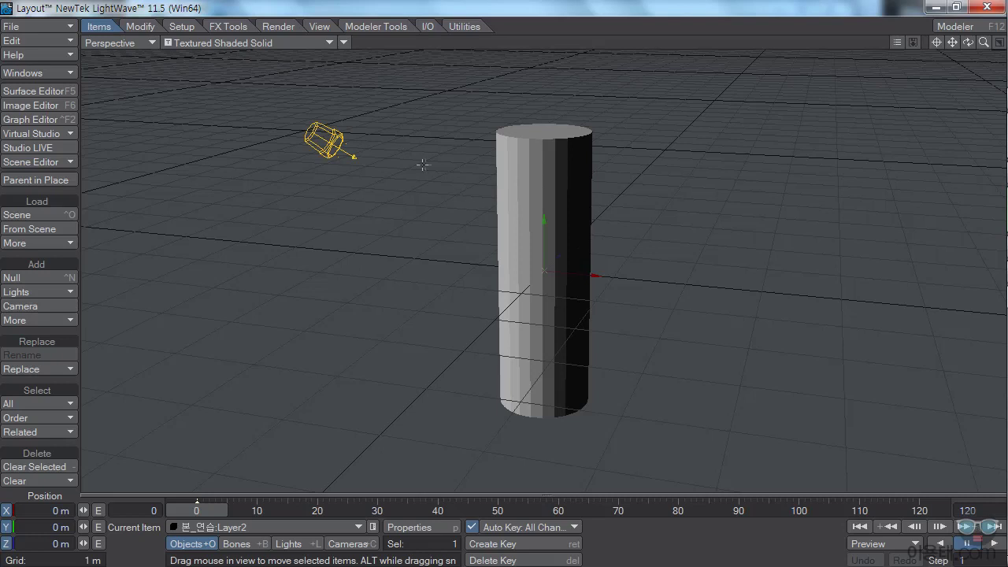
Step: Convert the skelegons of 본_연습:Layer2 into bones and turn on Bone X-Ray for the perspective view
left_click(189, 30)
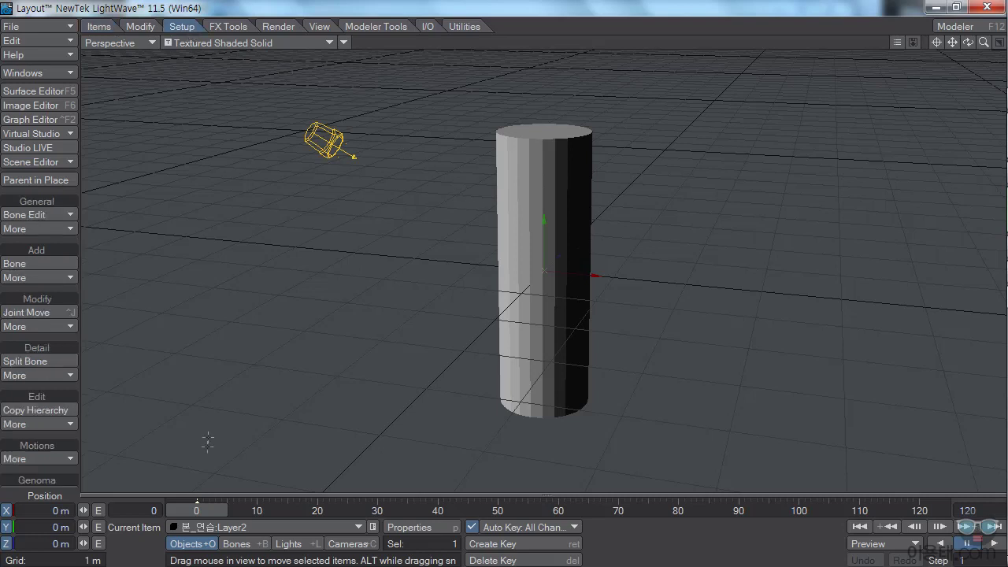
left_click(225, 527)
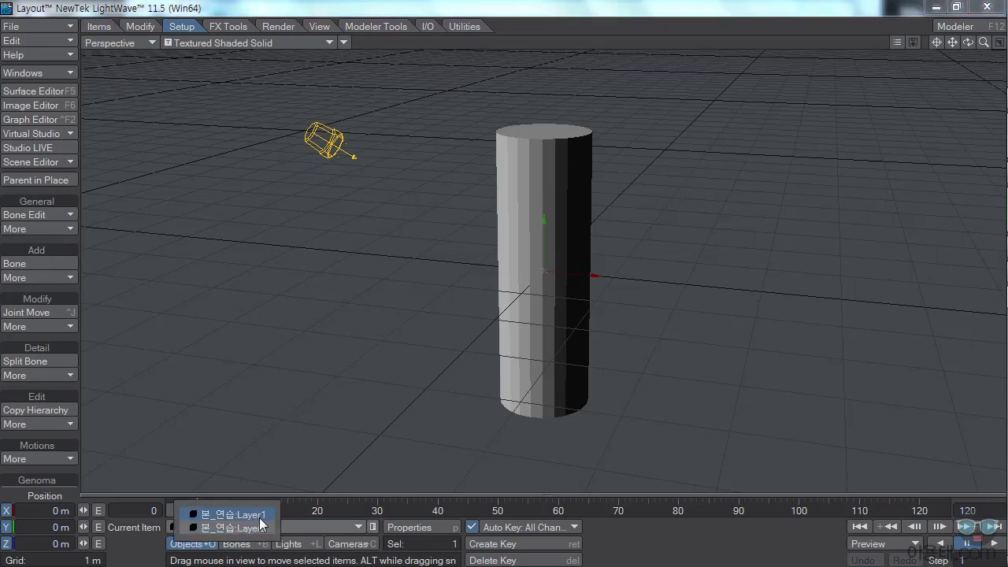
left_click(257, 528)
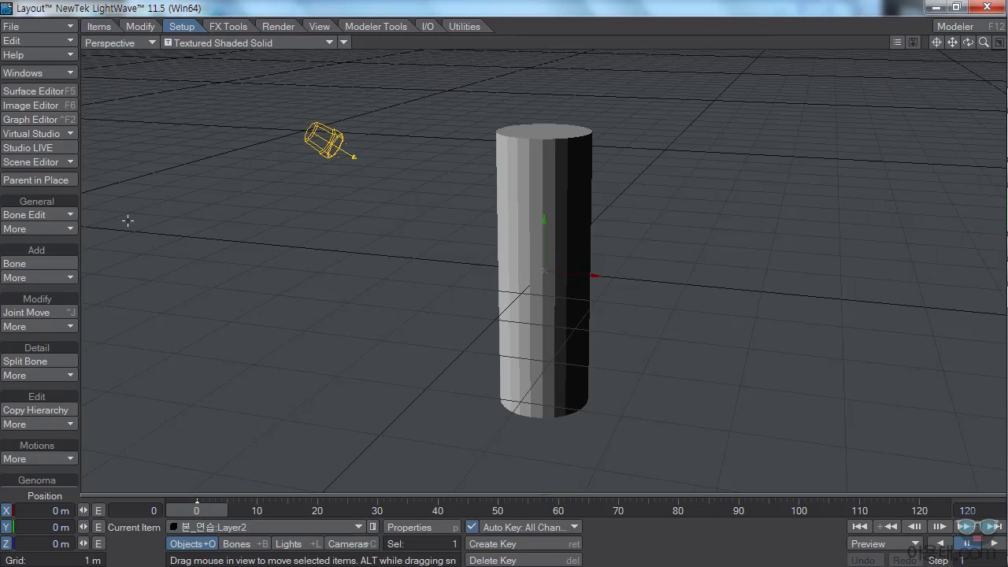
left_click(72, 277)
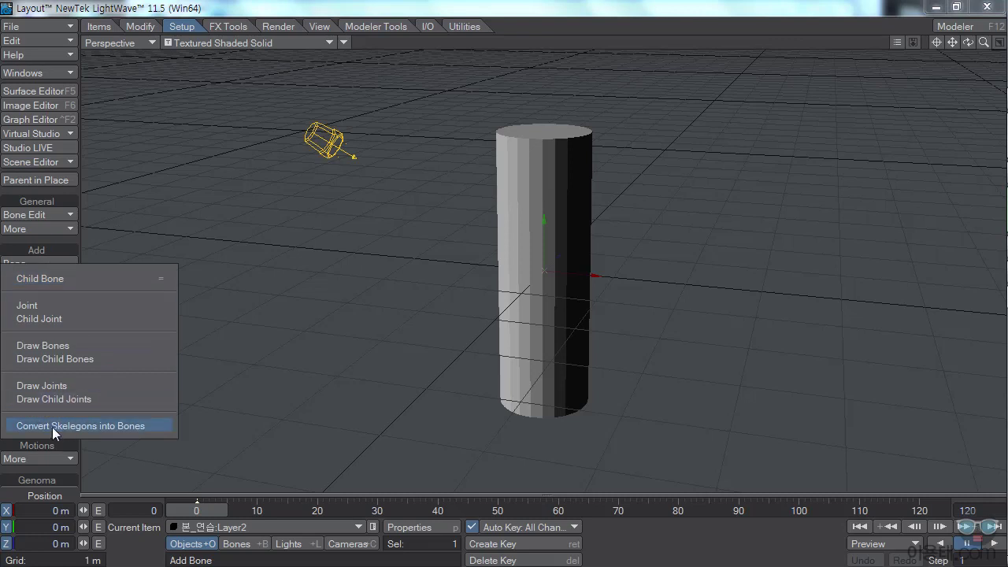
left_click(133, 427)
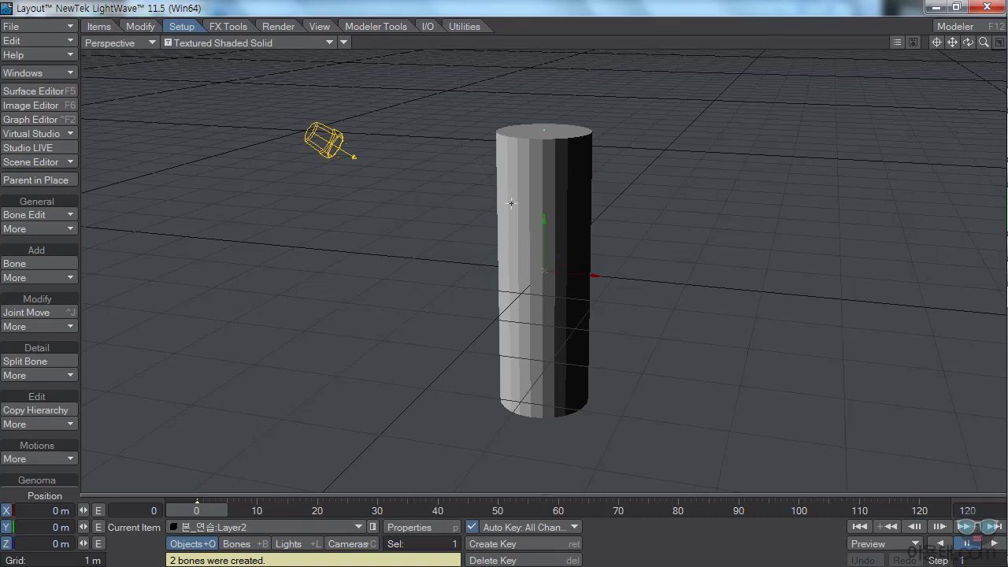
left_click(344, 43)
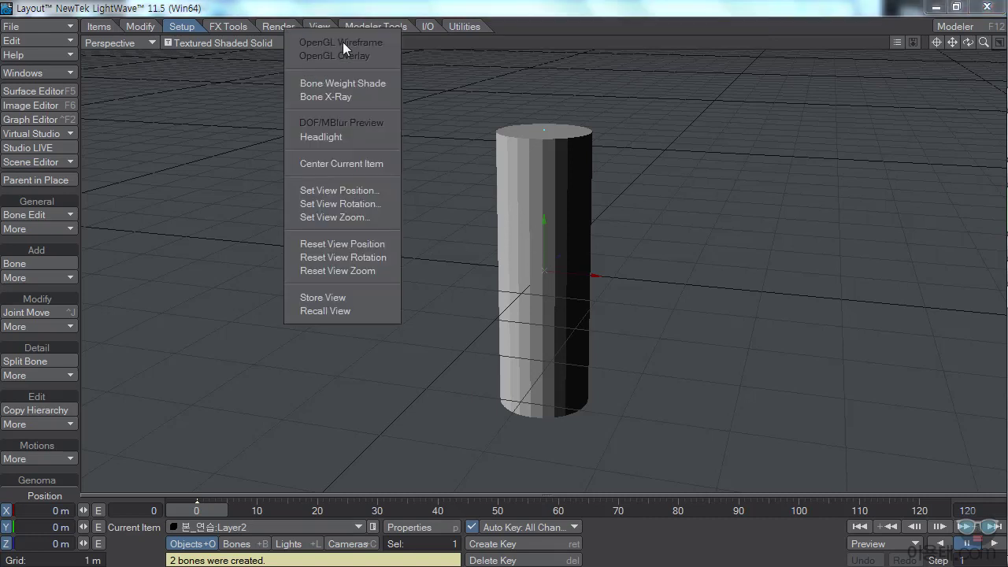
left_click(323, 96)
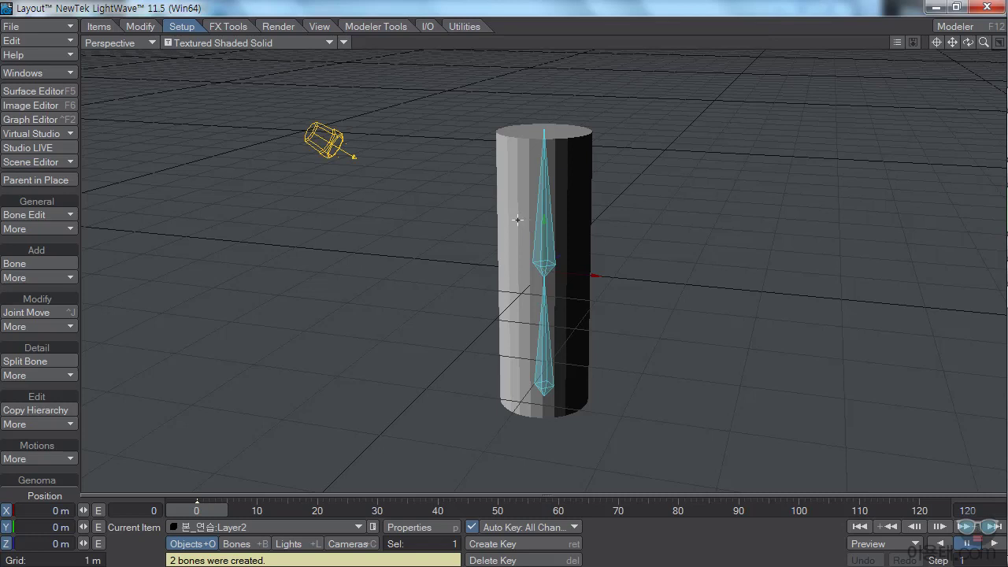
Step: Set the cylinder object 본_연습:Layer1 to use the bones from 본_연습:Layer2 in its bone properties
left_click(236, 527)
left_click(250, 514)
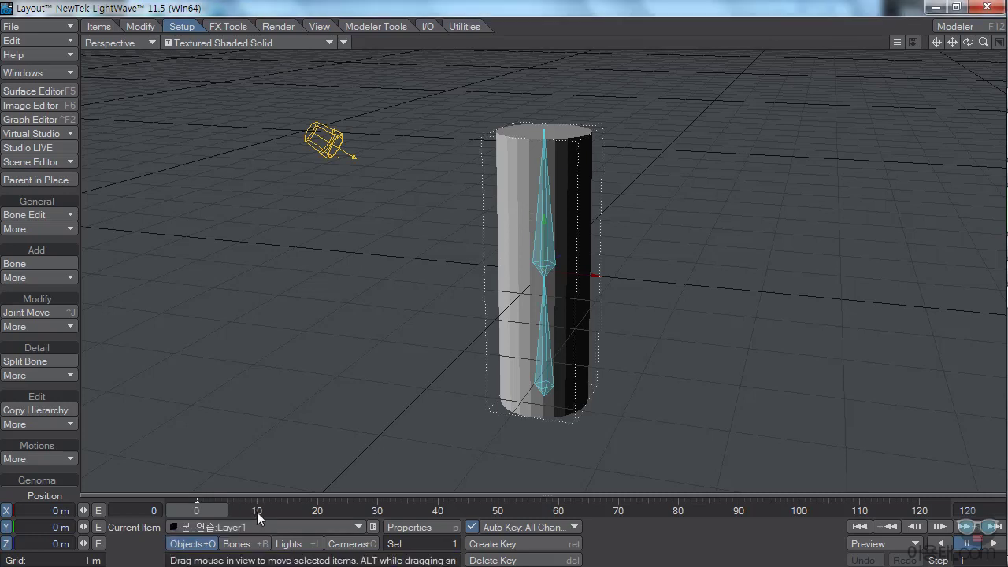
left_click(236, 544)
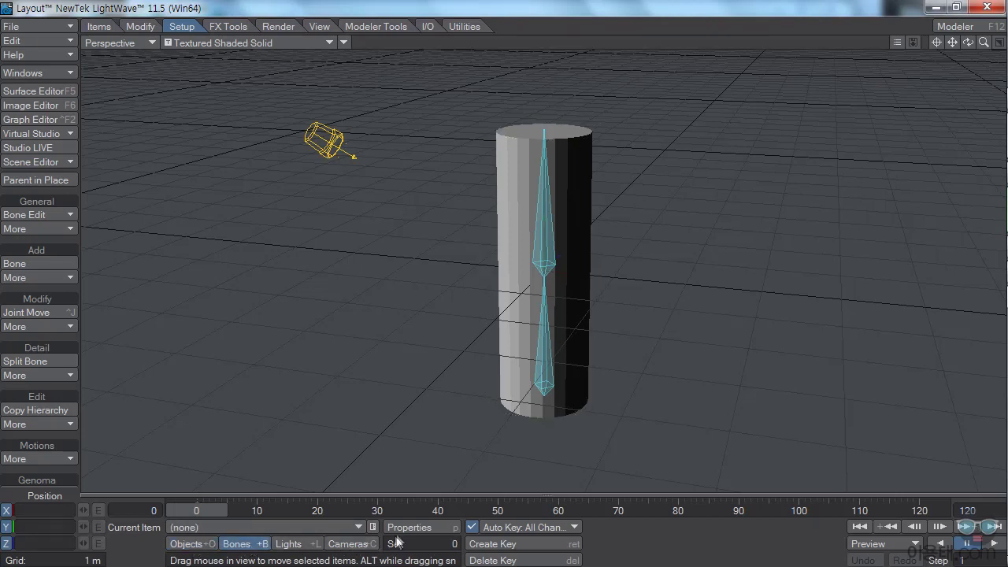
left_click(417, 528)
left_click_drag(205, 26, 254, 154)
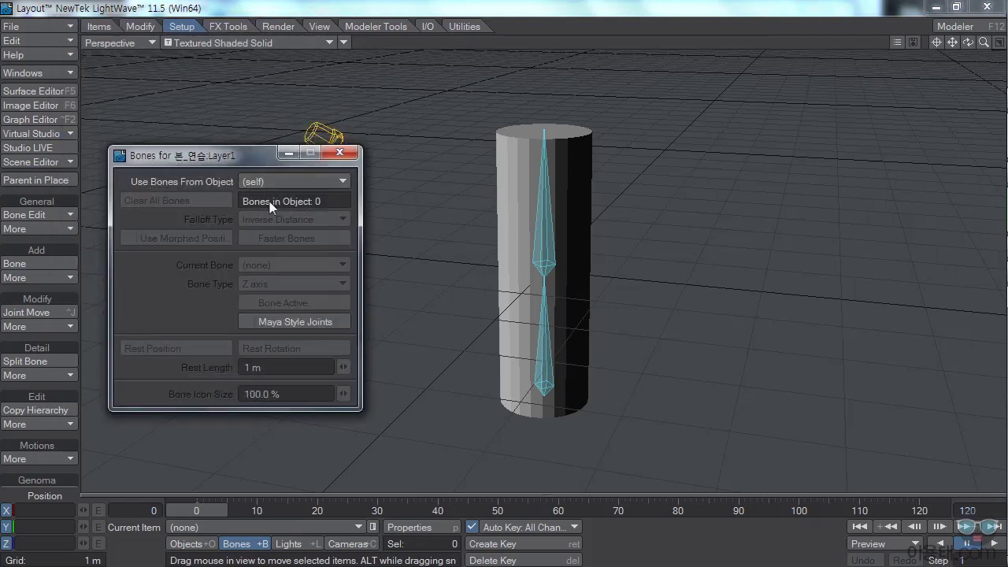
left_click(295, 182)
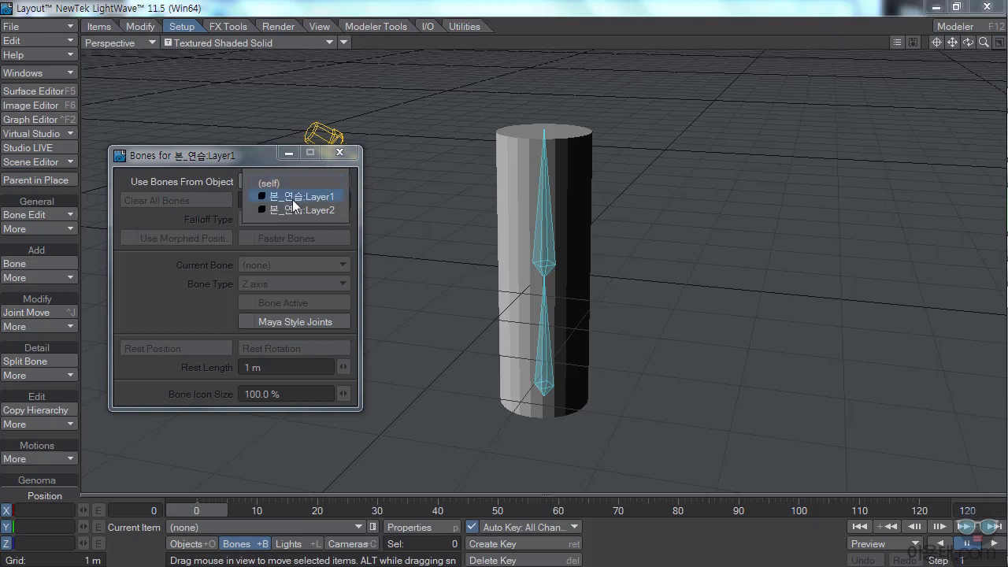
left_click(307, 210)
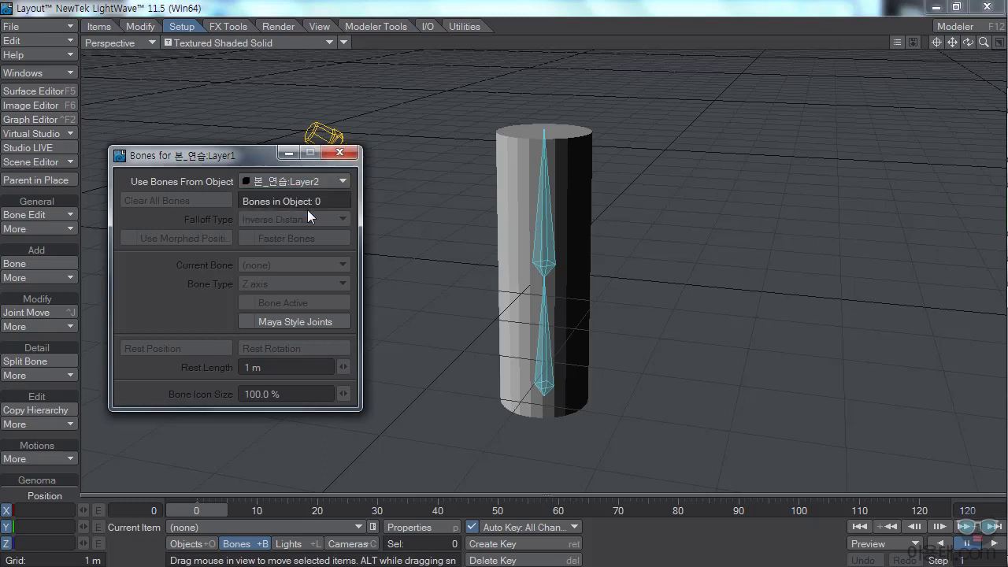
Step: Close the bone properties of the cylinder and select Bone01 of 본_연습:Layer2
left_click_drag(274, 158, 276, 195)
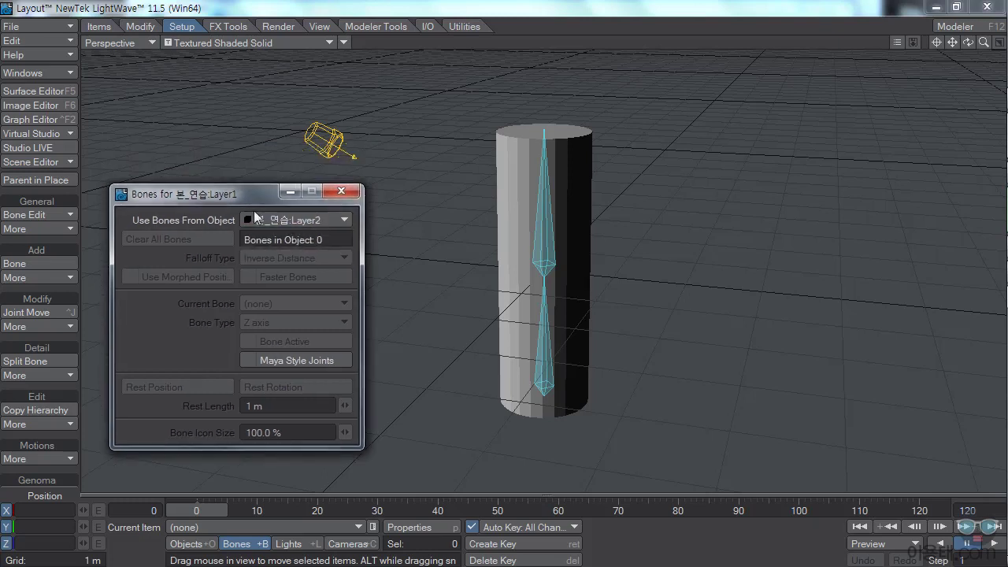
left_click(340, 190)
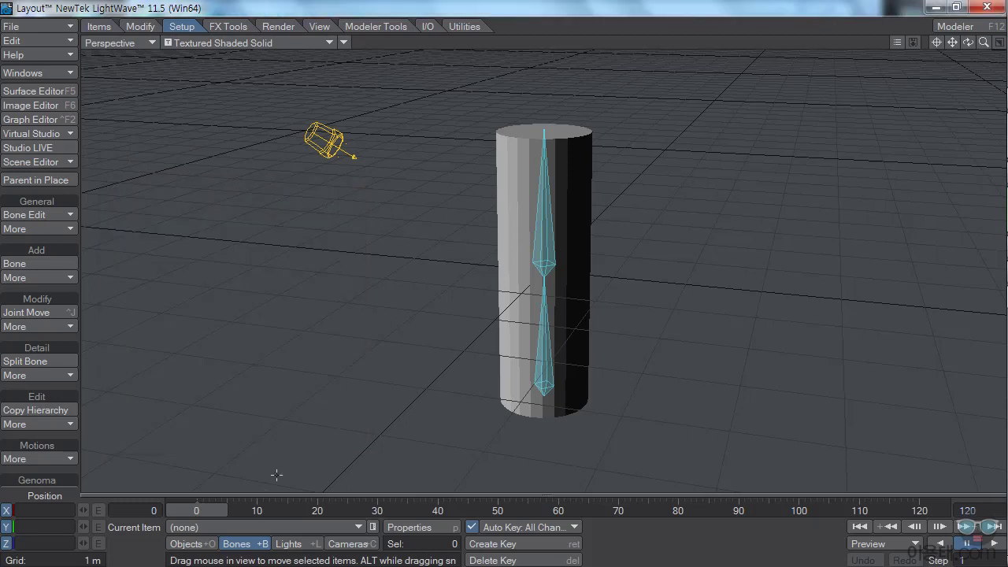
left_click(193, 544)
left_click(208, 530)
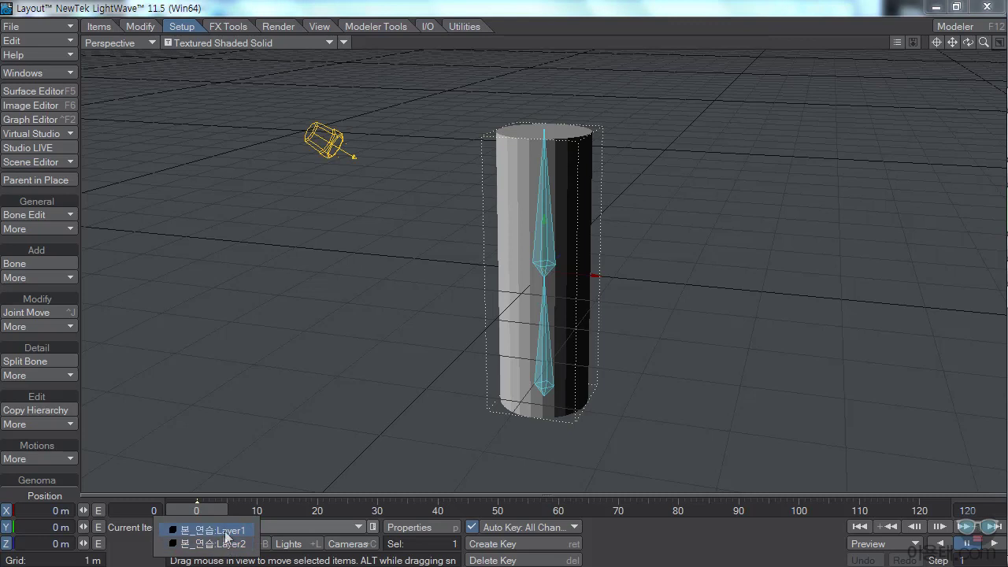
left_click(226, 542)
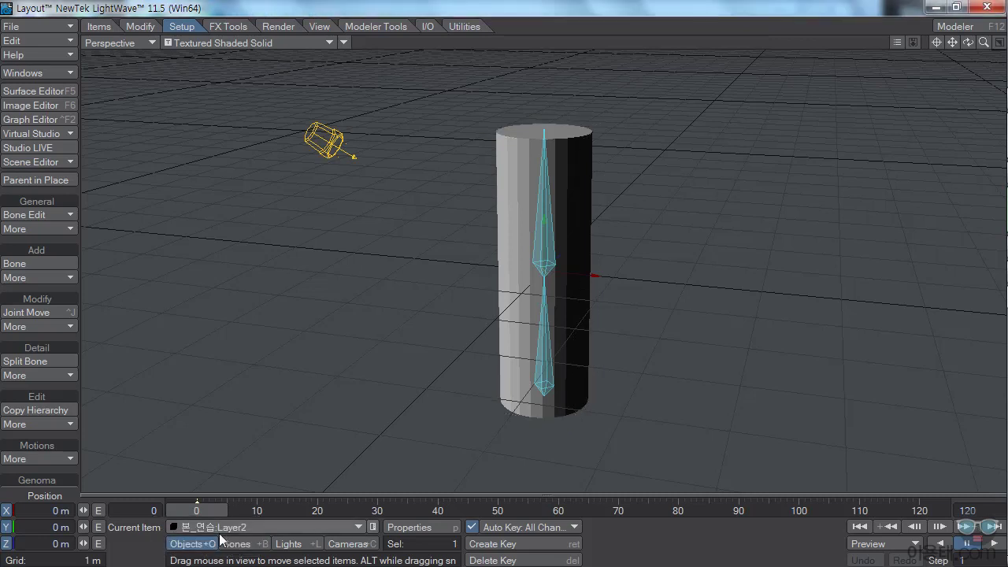
left_click(236, 544)
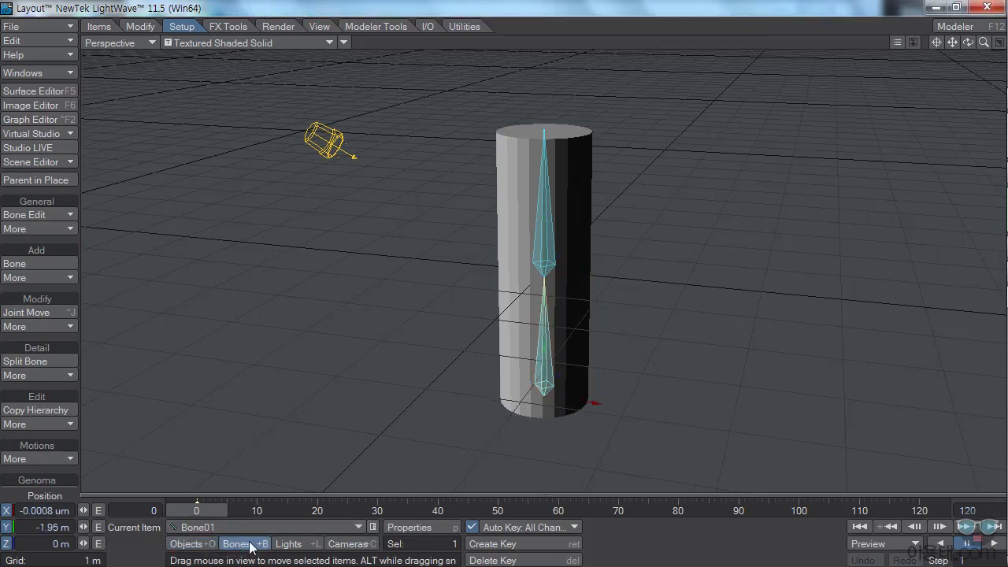
left_click(240, 528)
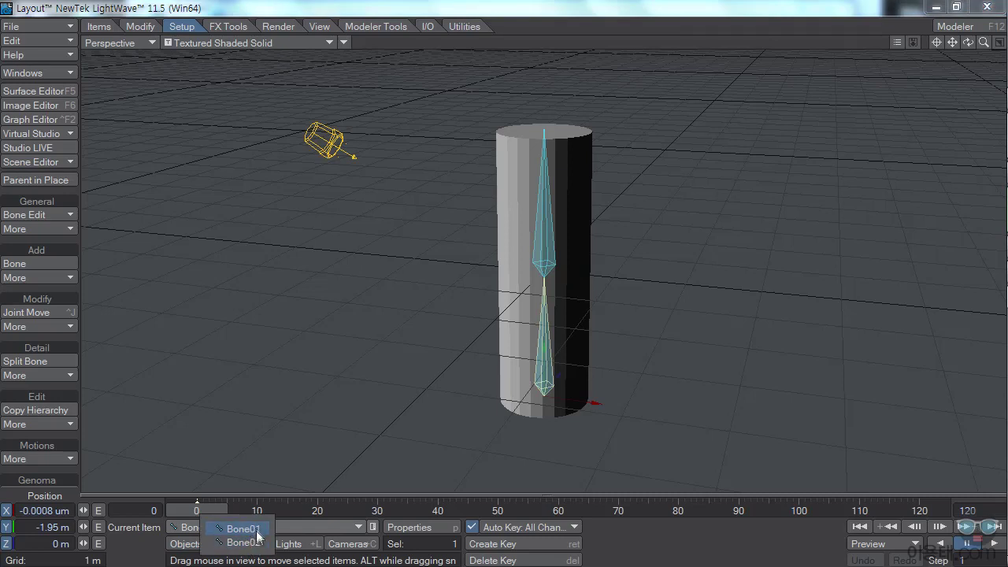
left_click(258, 529)
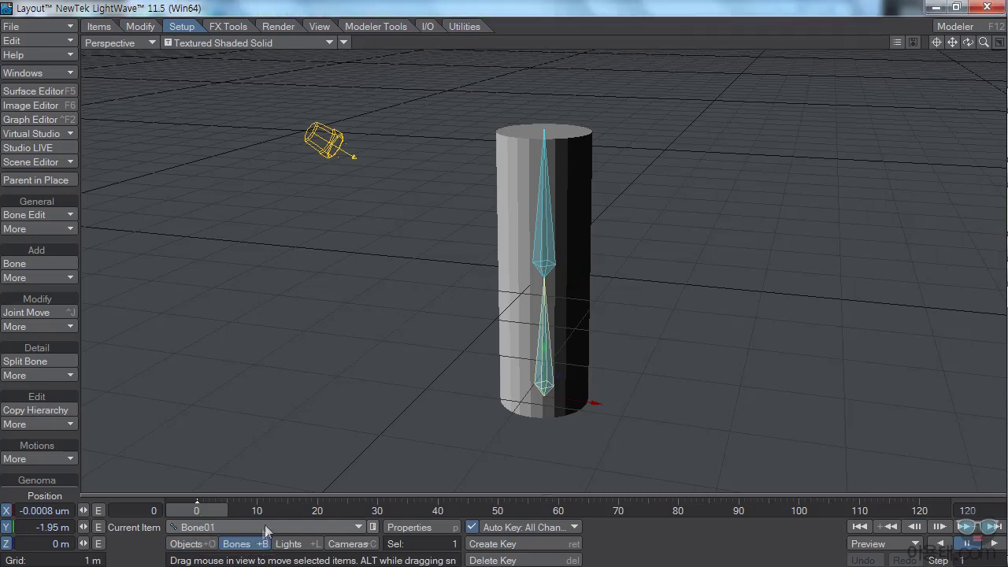
Step: Try rotating Bone01 to a pitch of about -115° and undo the rotation
left_click(141, 28)
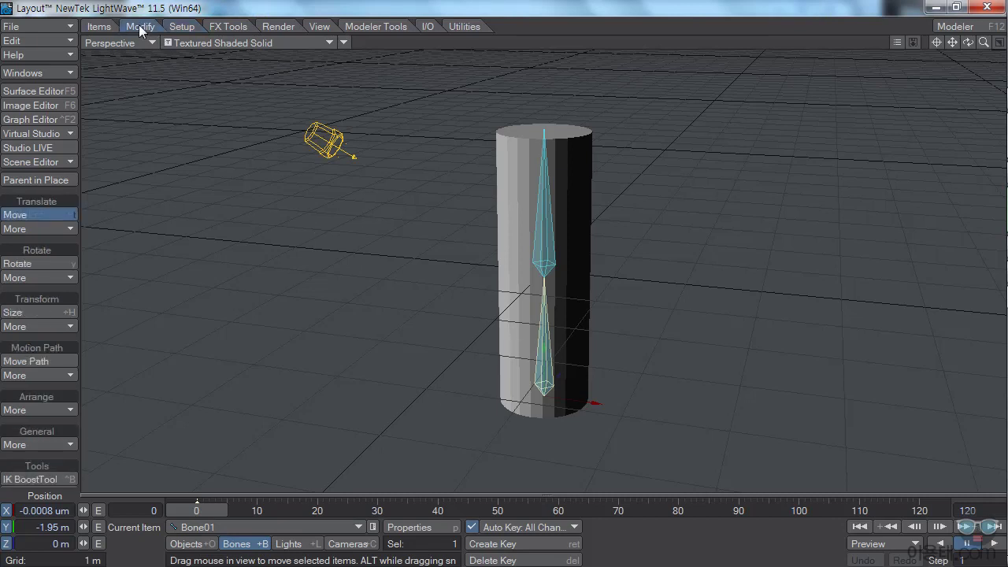
left_click(39, 263)
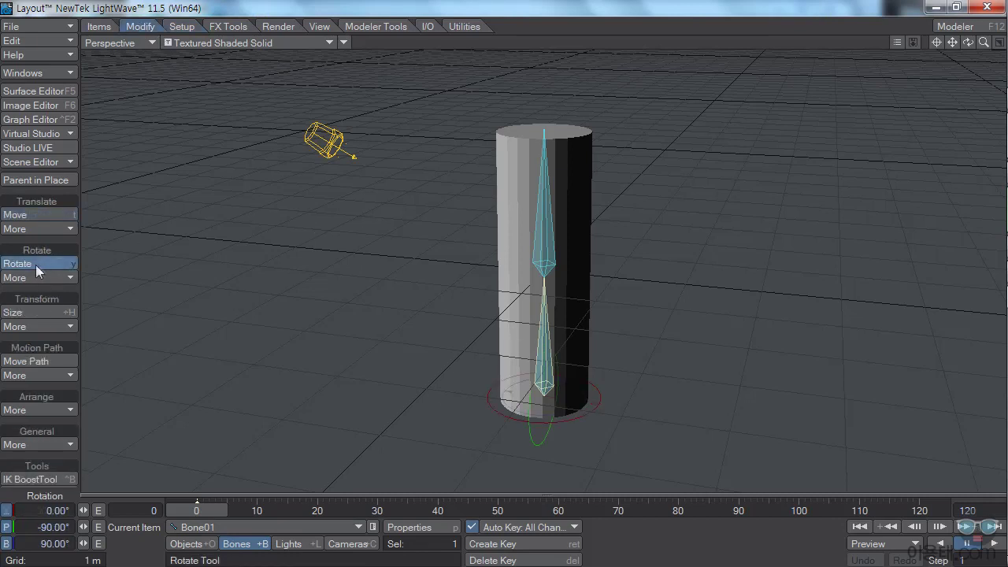
left_click_drag(535, 425, 552, 446)
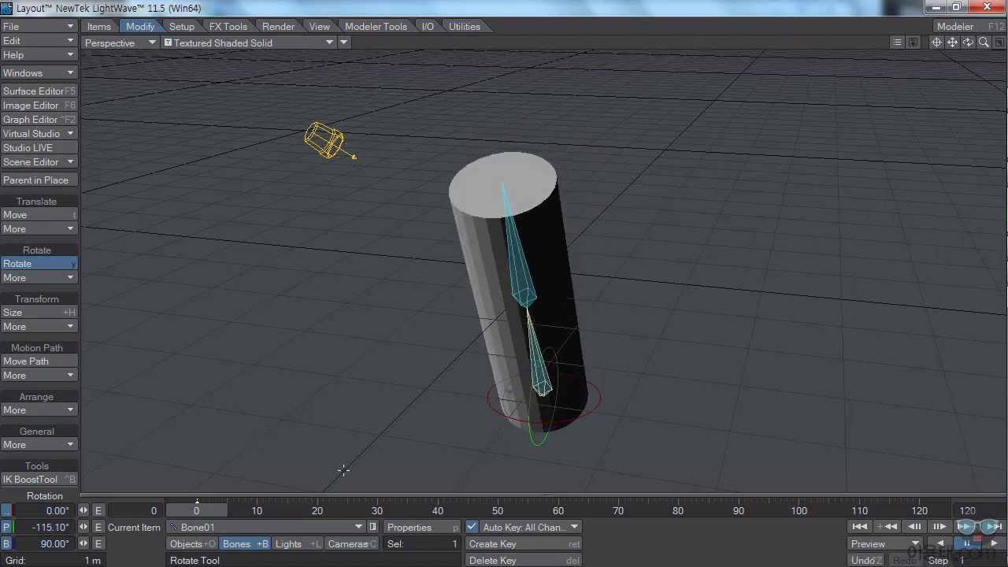
key("ctrl+z")
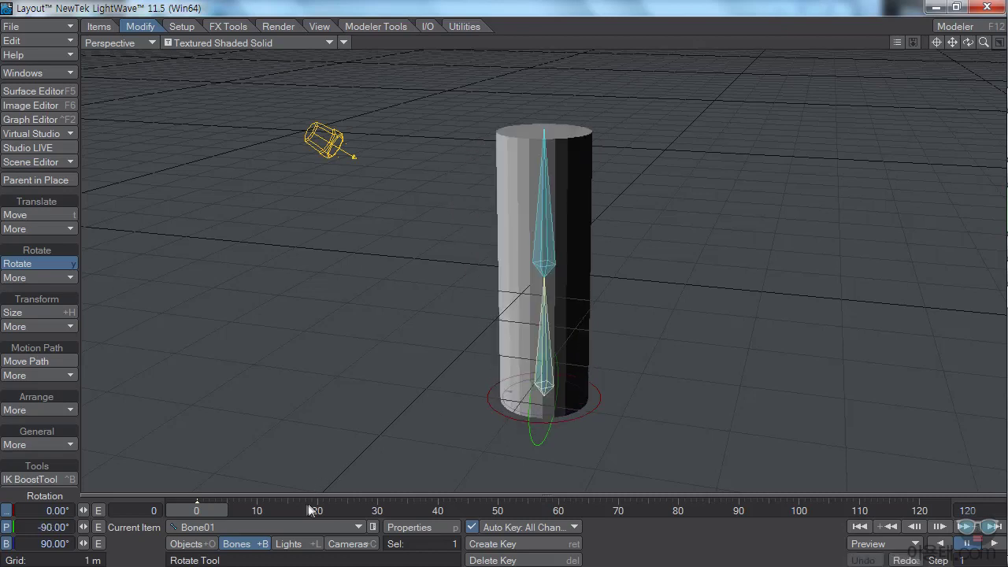
Step: Bend the cylinder's upper half by rotating Bone02 to a heading of about 13.6° and a pitch of about 23°
left_click(228, 528)
left_click(243, 541)
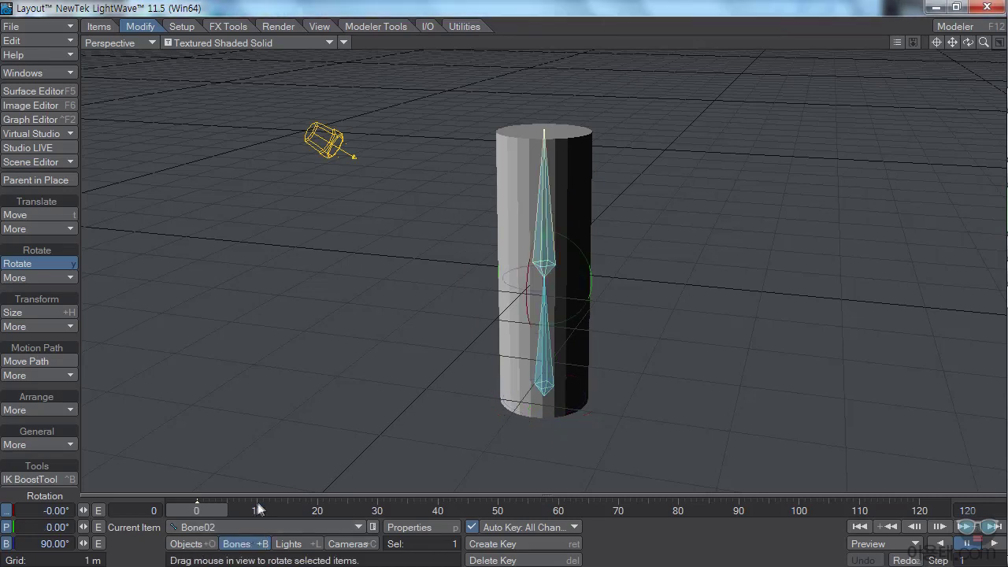
left_click_drag(528, 270, 520, 270)
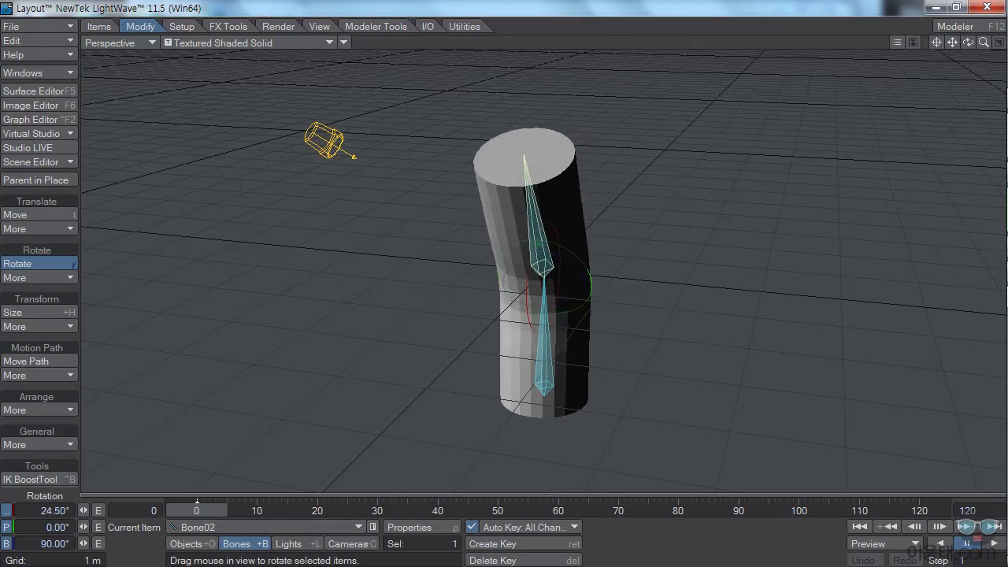
left_click_drag(586, 270, 528, 270)
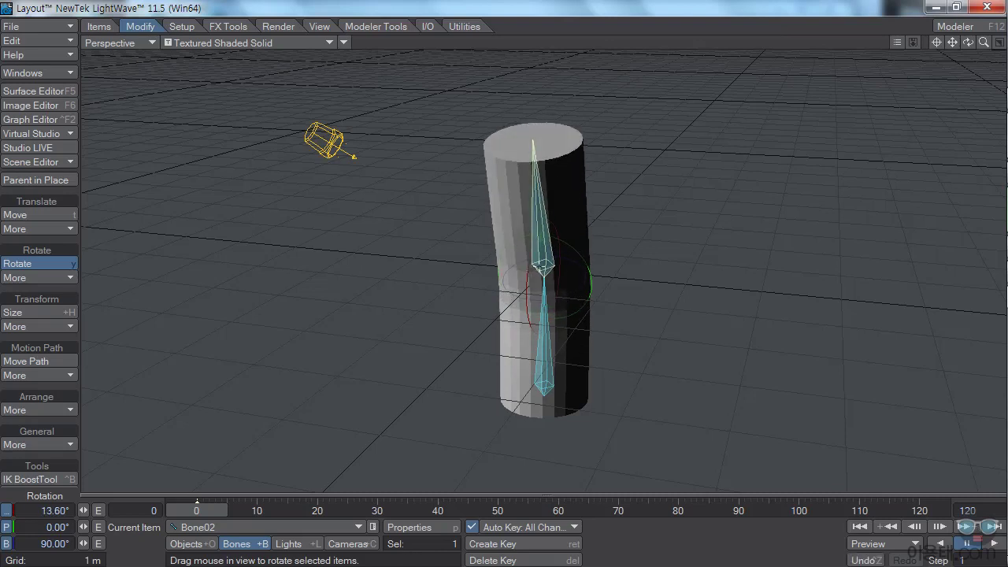
left_click_drag(592, 283, 591, 316)
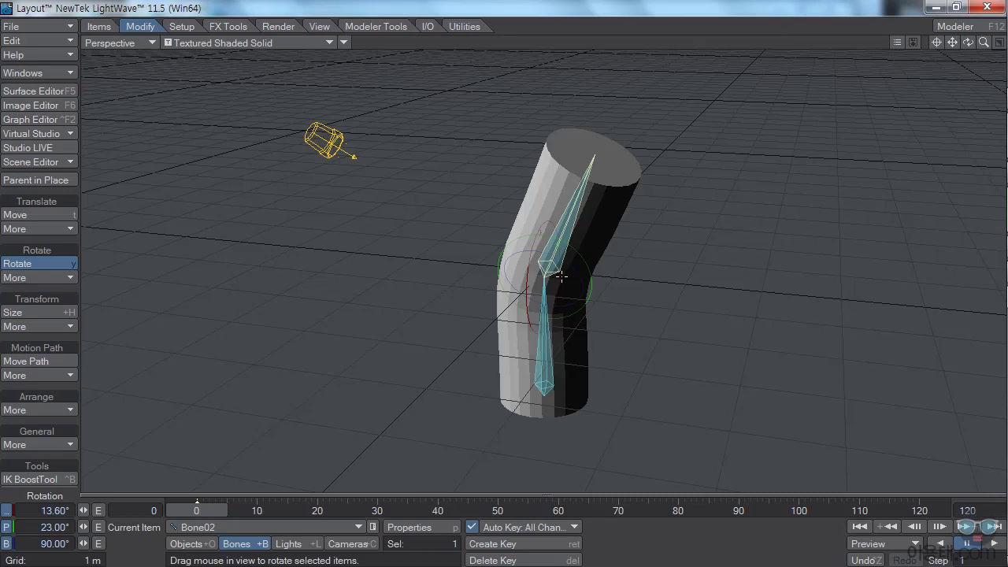
Step: Clear the current scene without saving its changes
left_click(47, 25)
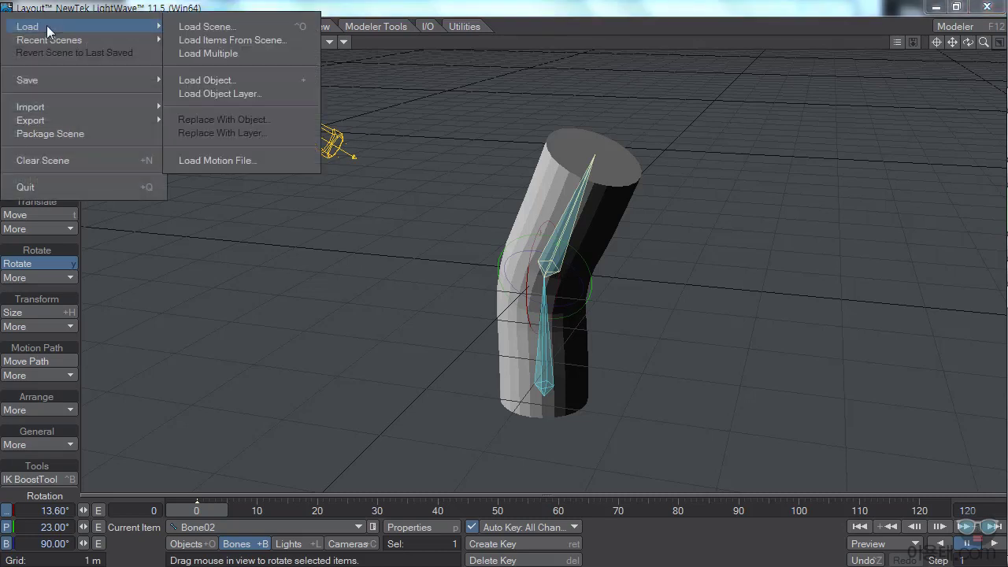
left_click(50, 160)
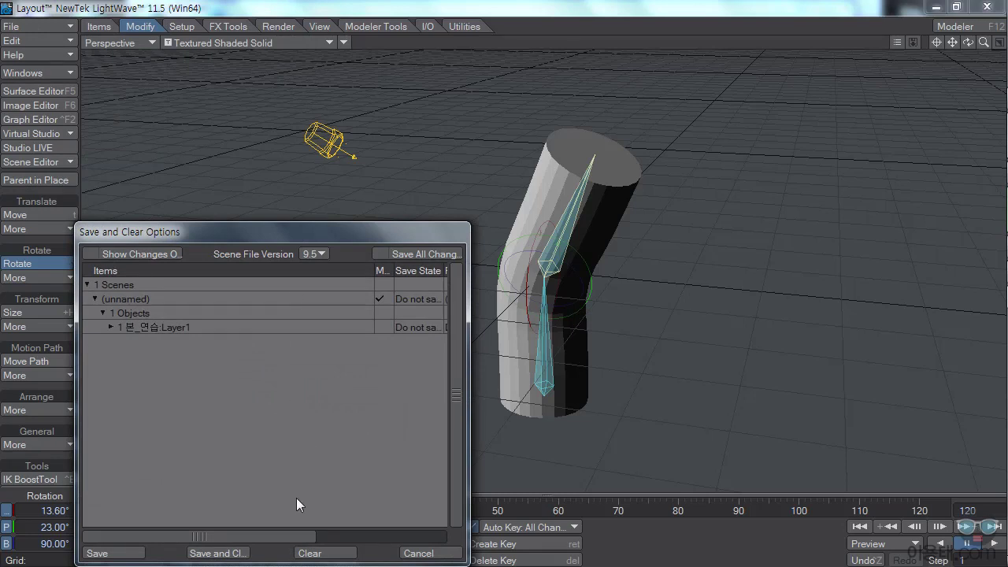
left_click(311, 554)
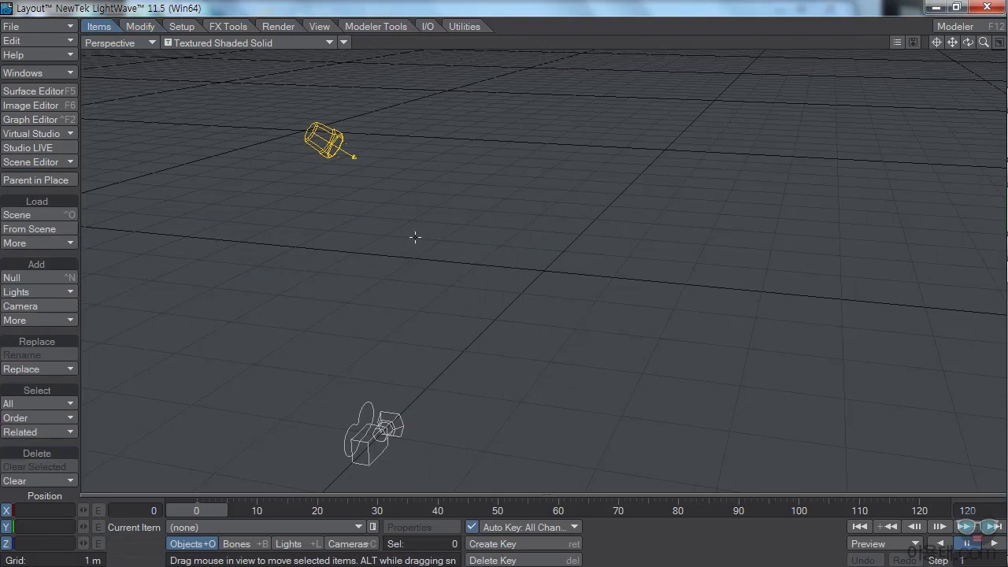
Step: Load the scene 페트병-본 작업용 from the 학습자료 folder
left_click(50, 25)
mouse_move(50, 26)
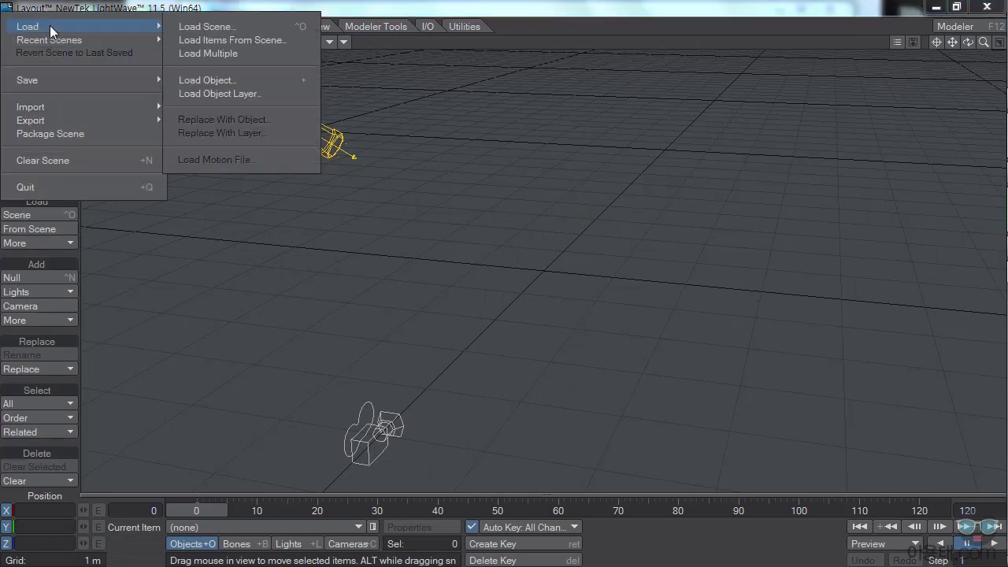
left_click(193, 28)
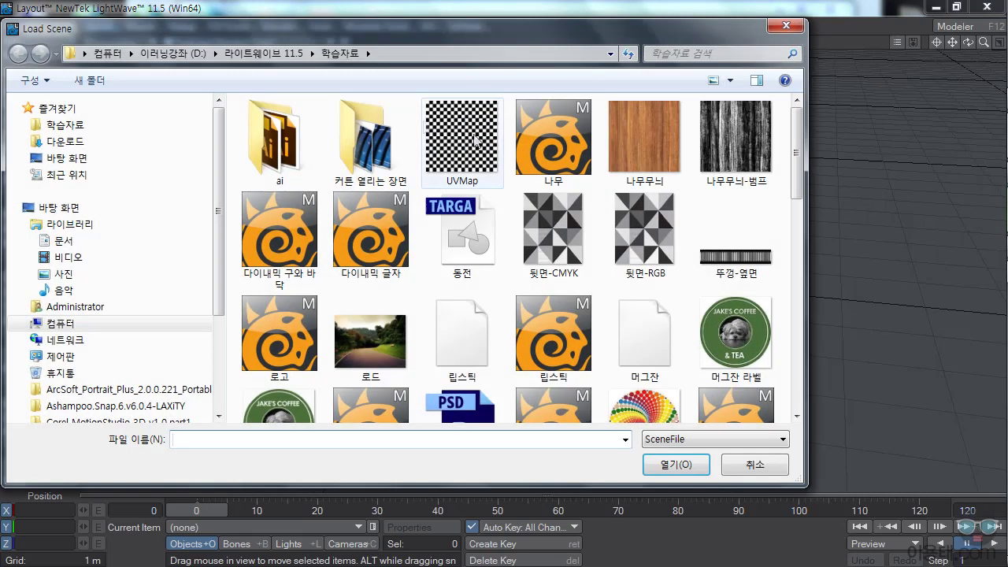
left_click_drag(797, 150, 803, 384)
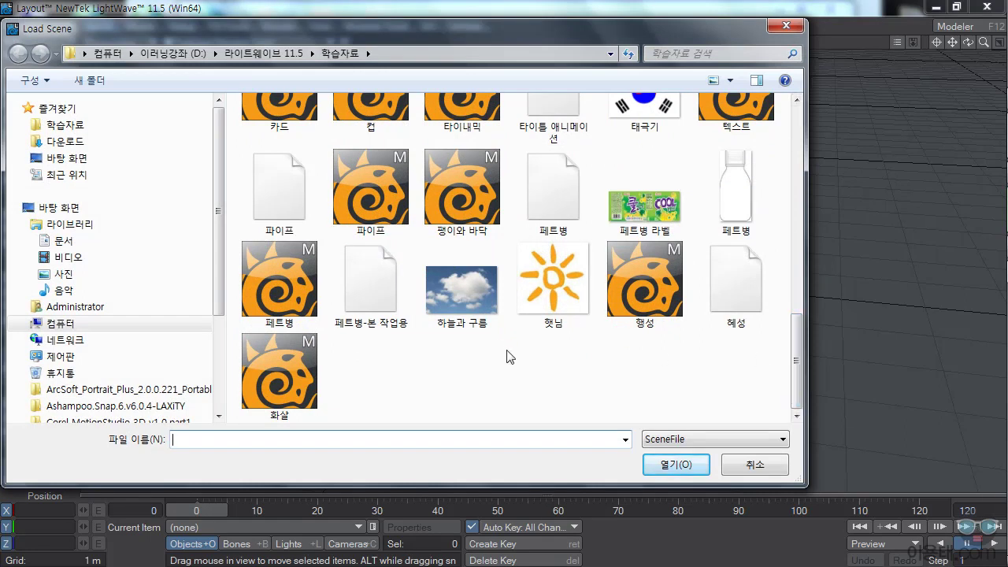
left_click(364, 289)
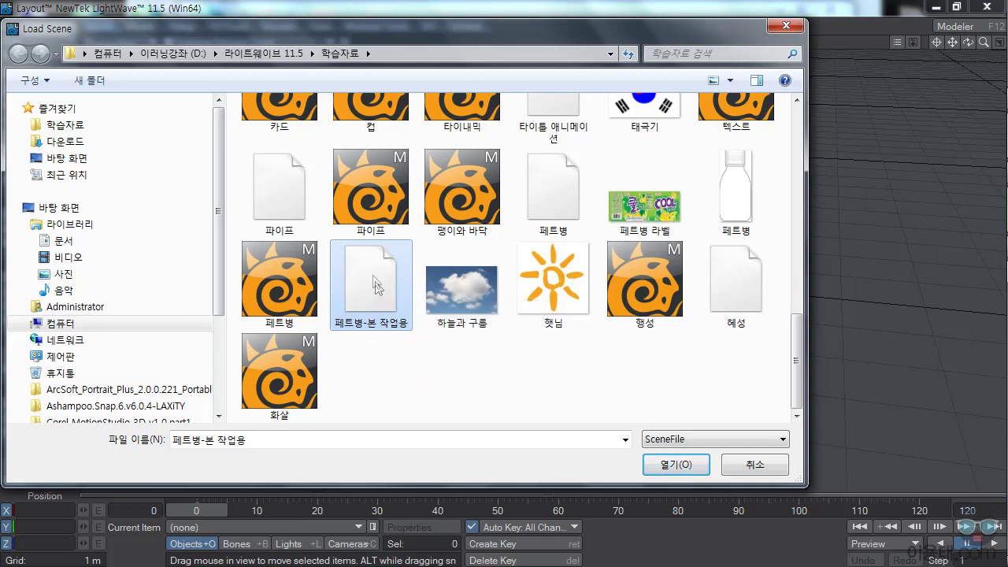
left_click(676, 465)
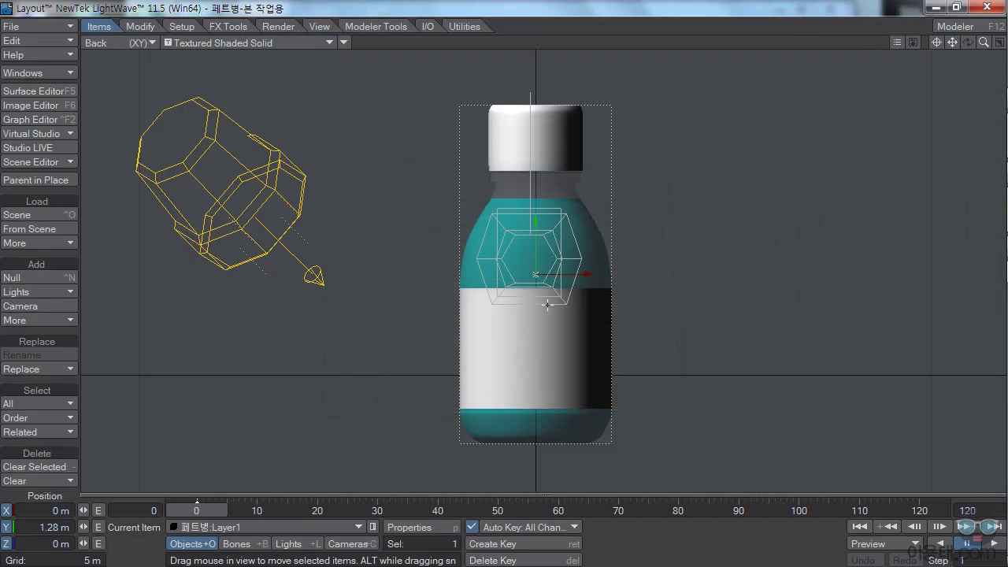
Step: Raise the bottle 페트병:Layer1 in the Back view to a Y position of about 2.15 m so its base rests on the ground line
left_click(149, 44)
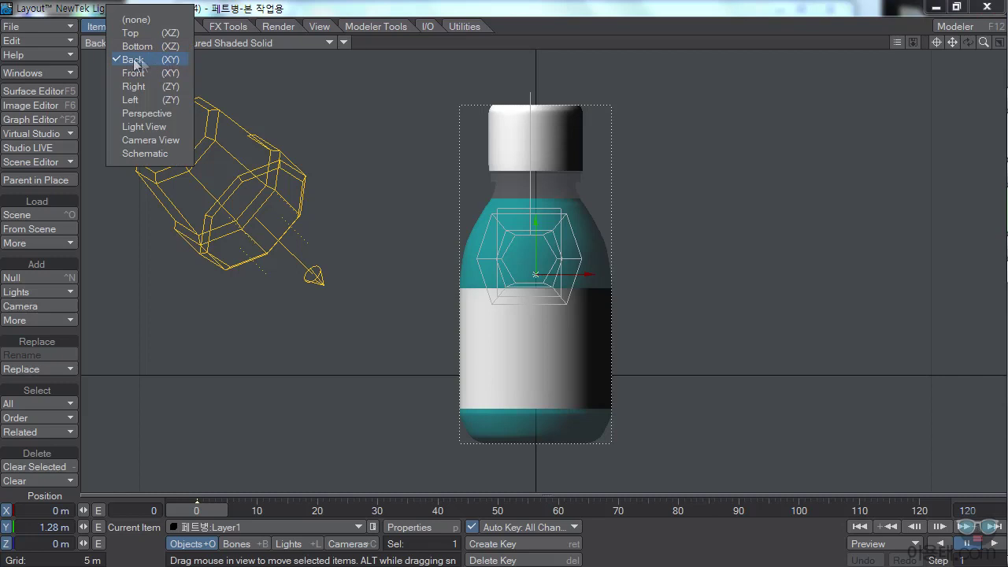
left_click(337, 11)
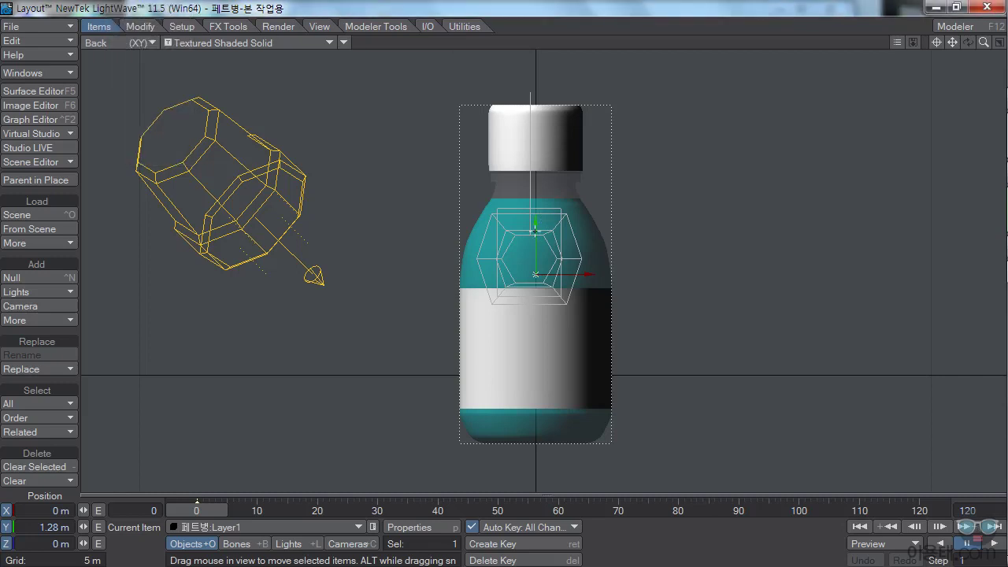
left_click_drag(536, 229, 536, 160)
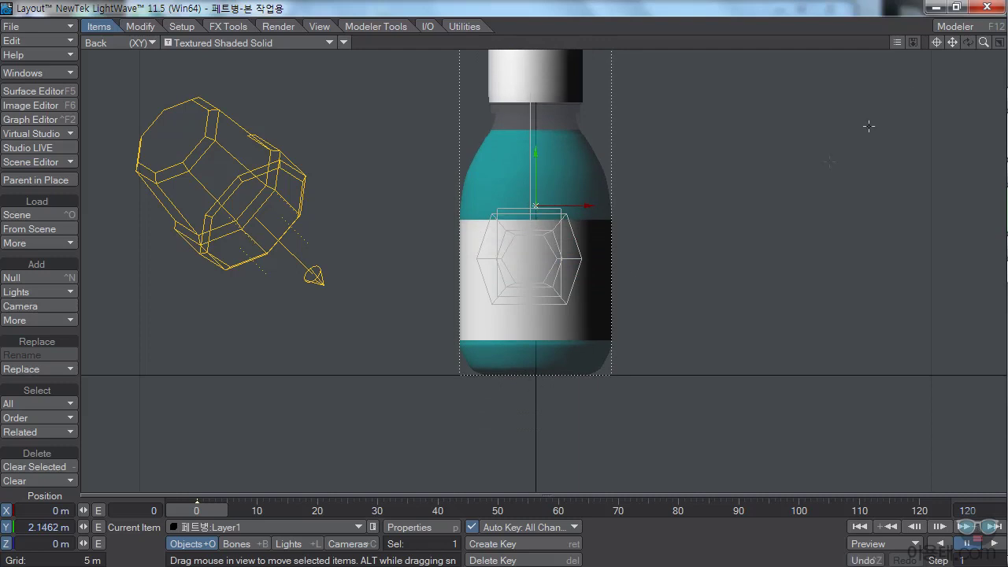
left_click_drag(953, 43, 921, 111)
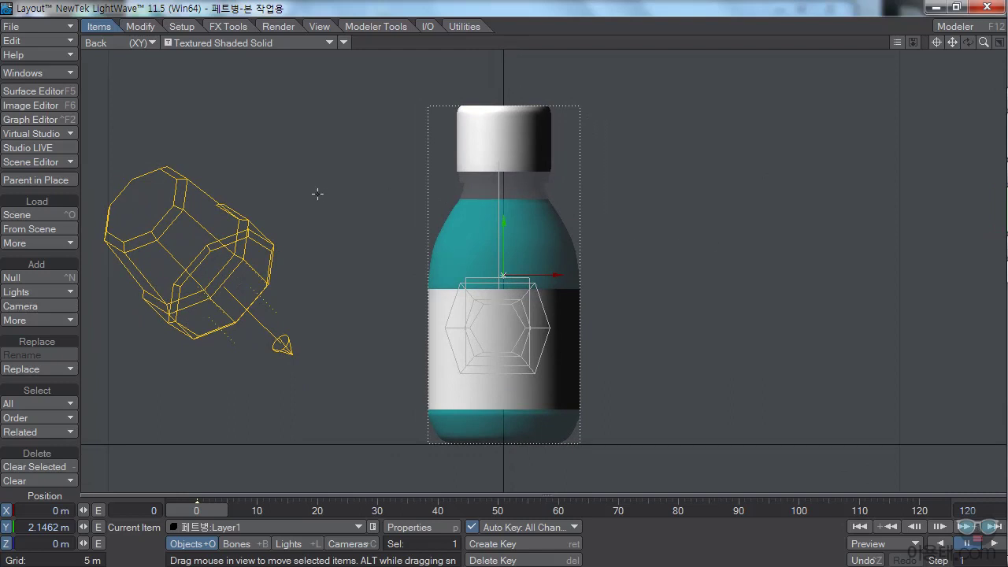
Step: Add a bone with the default name to the bottle 페트병:Layer1
left_click(183, 27)
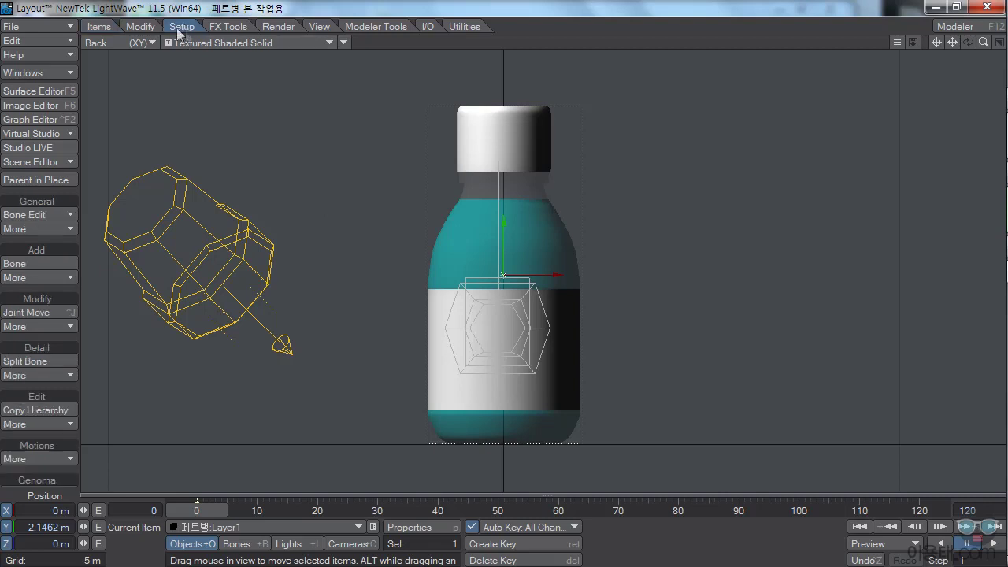
left_click(46, 263)
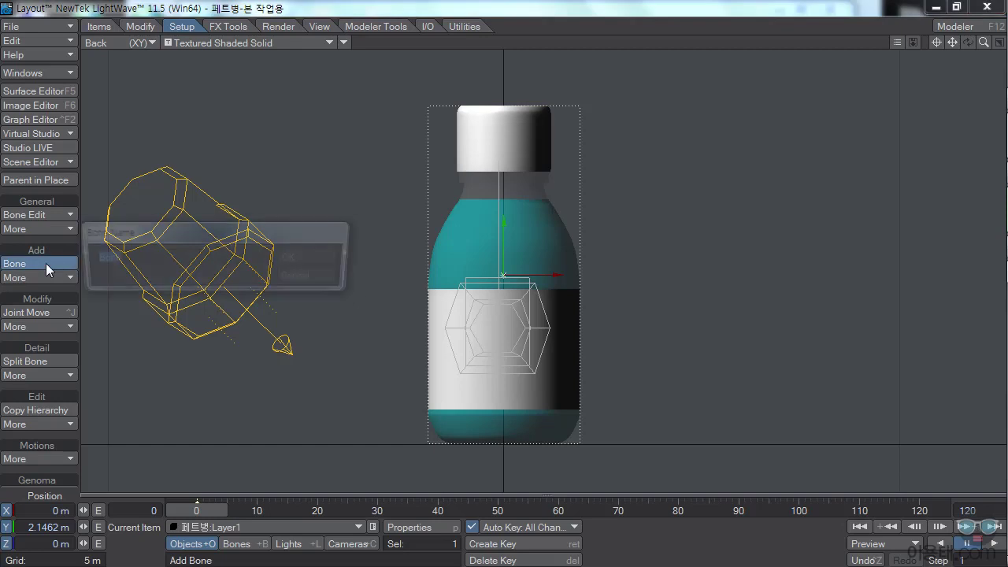
left_click(313, 258)
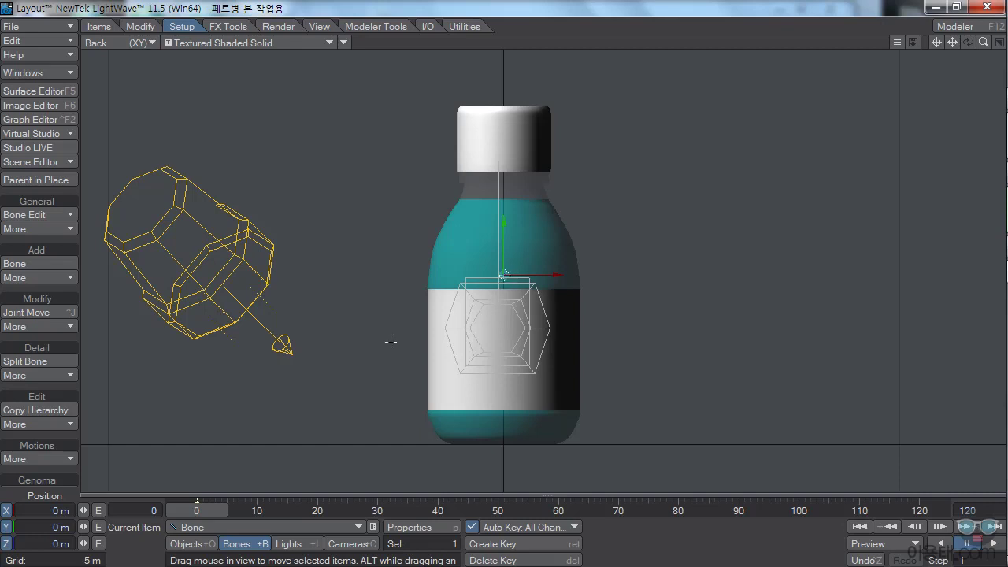
Step: Set the new bone's pitch rotation to -90° so it points up along the bottle
left_click(145, 28)
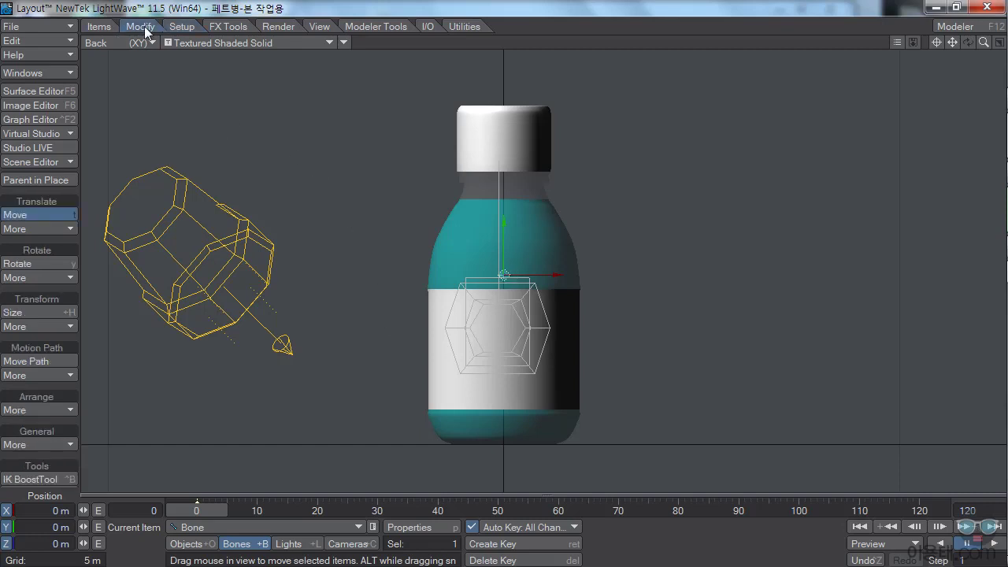
left_click(40, 262)
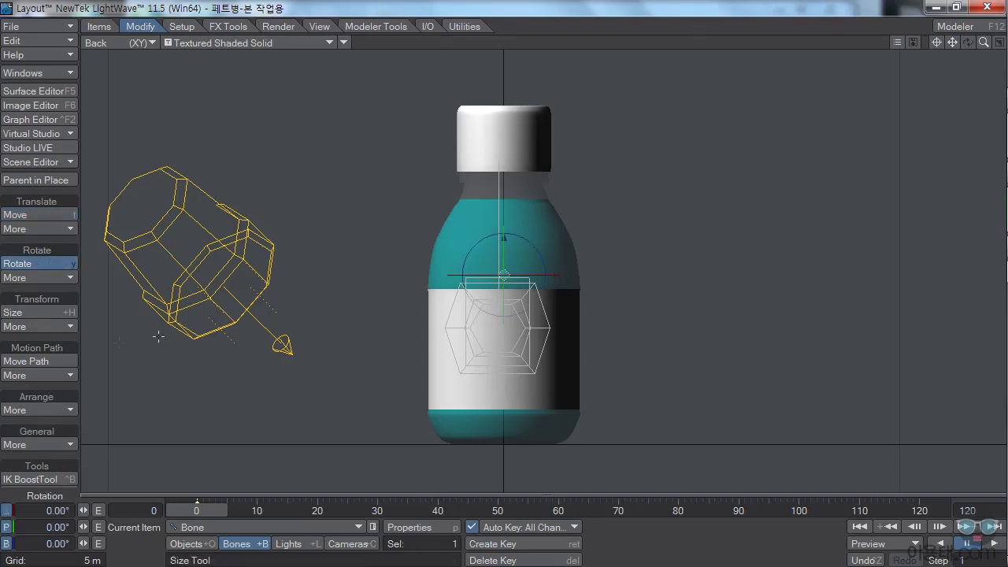
left_click(48, 527)
type("-90")
key("Tab")
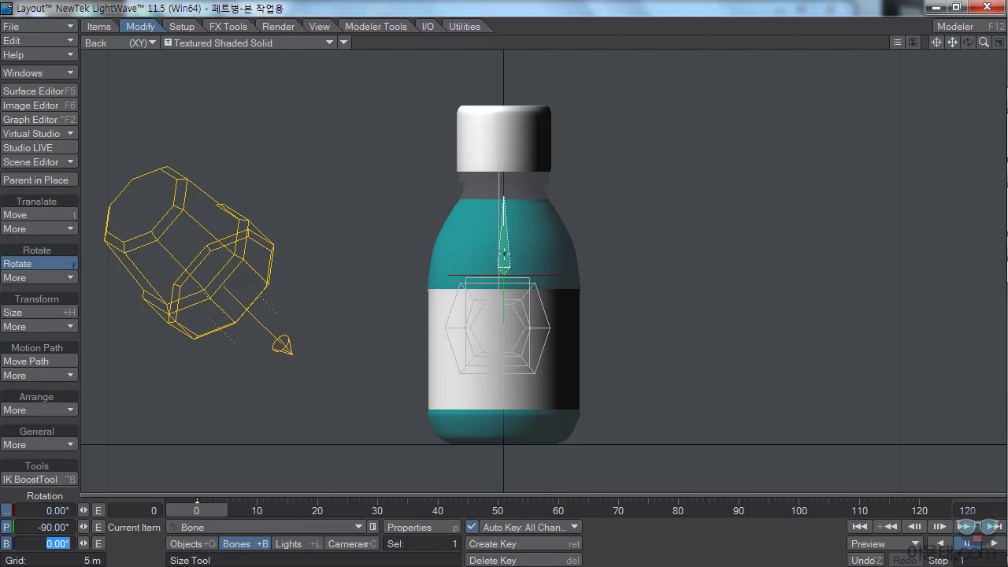
left_click(508, 192)
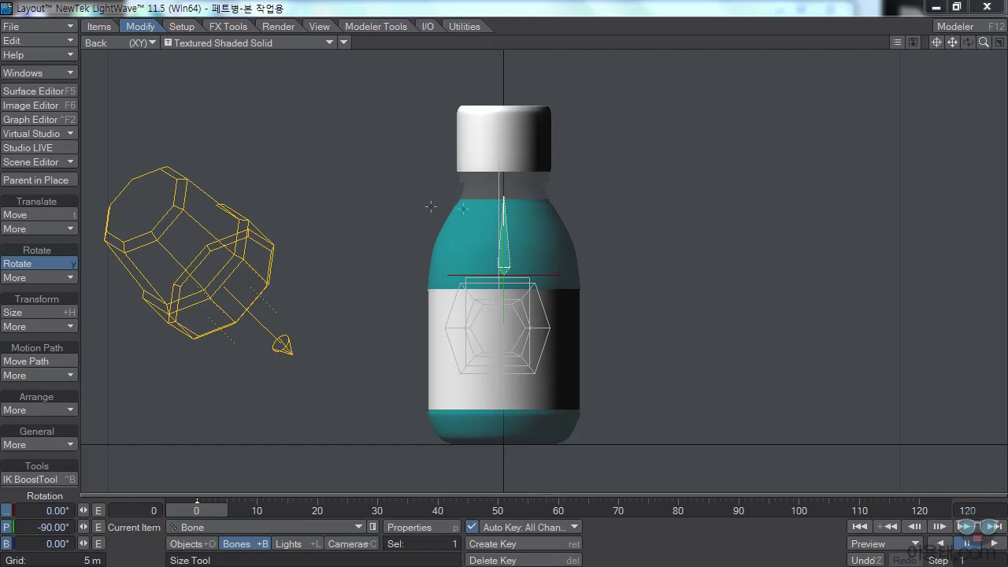
Step: Move the bone down to the bottle's base at a Y position of about -2.14 m and check its centring in the Top view
left_click(36, 215)
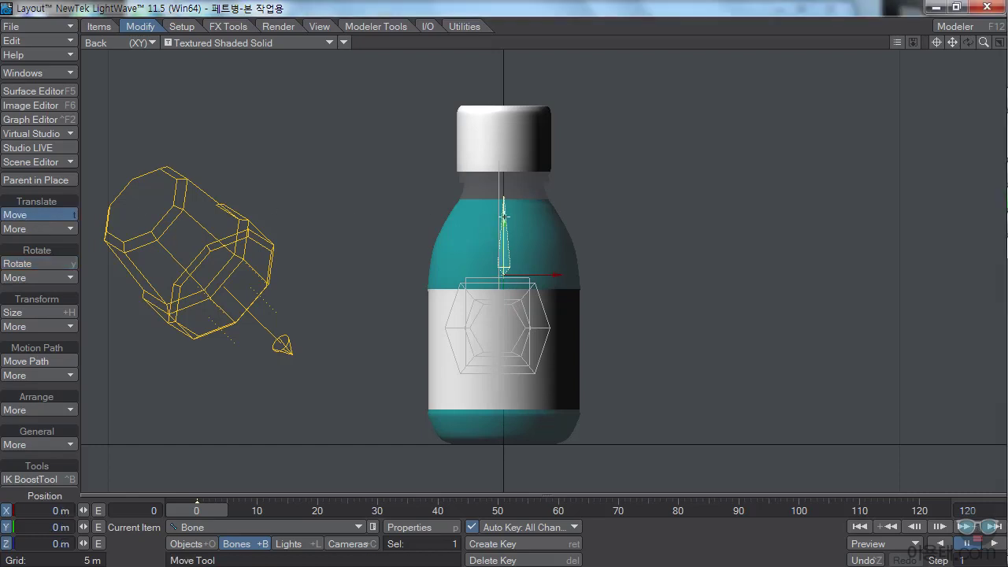
left_click_drag(504, 216, 504, 391)
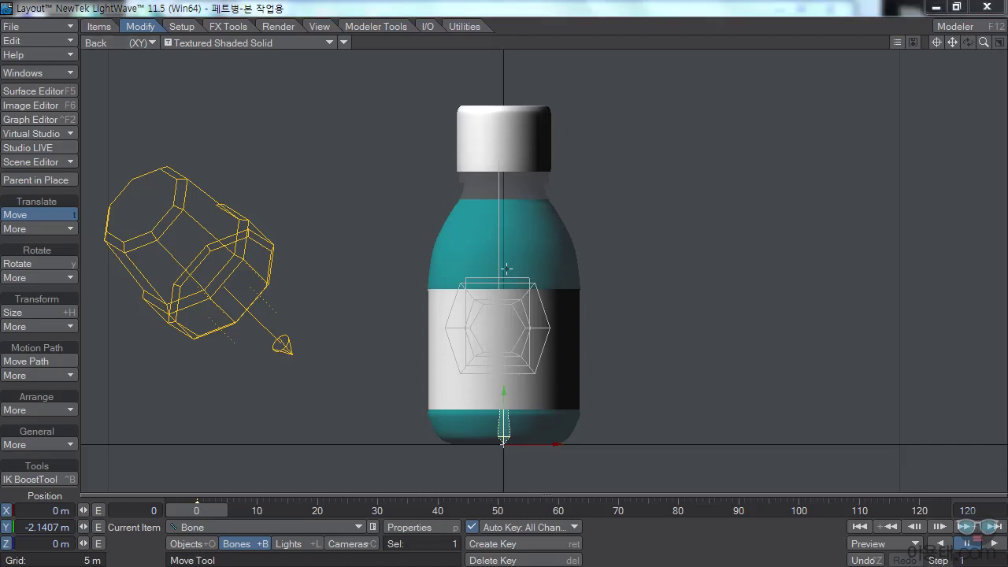
left_click(153, 43)
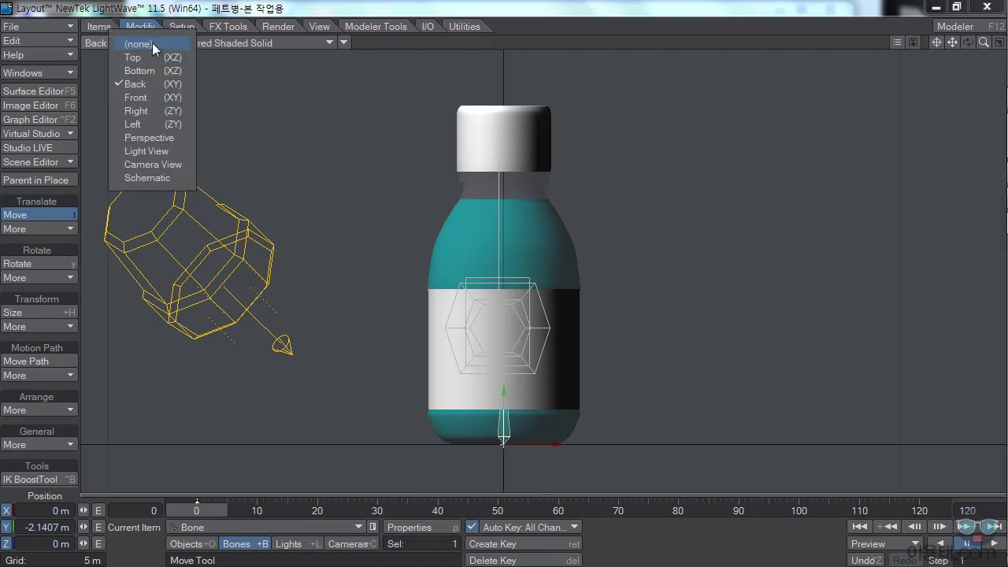
left_click(137, 61)
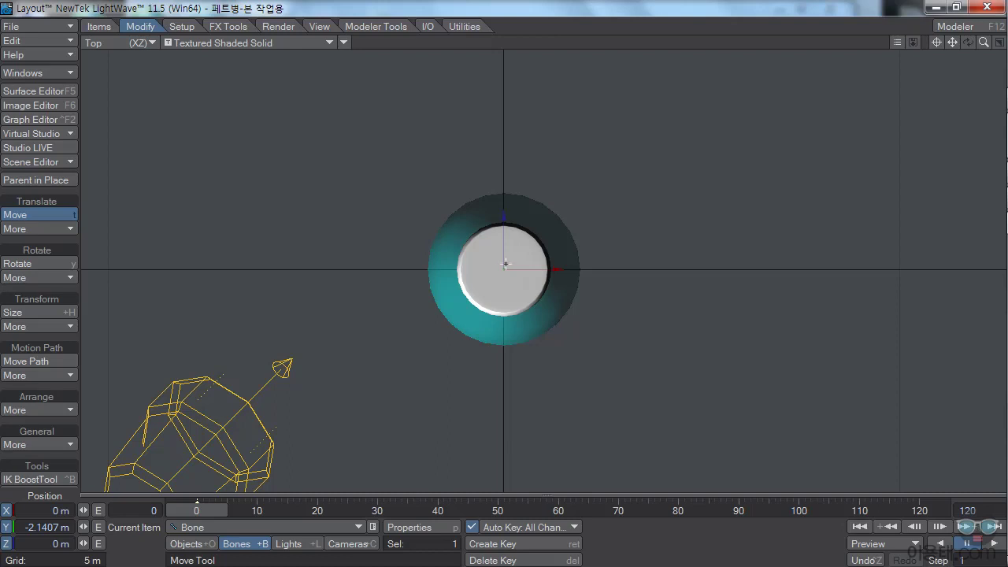
left_click(152, 43)
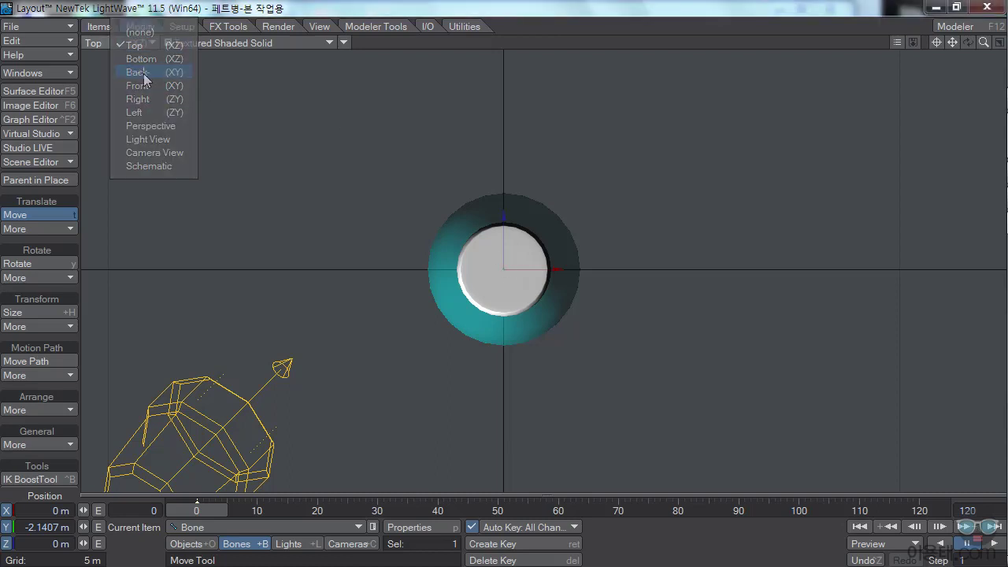
left_click(143, 74)
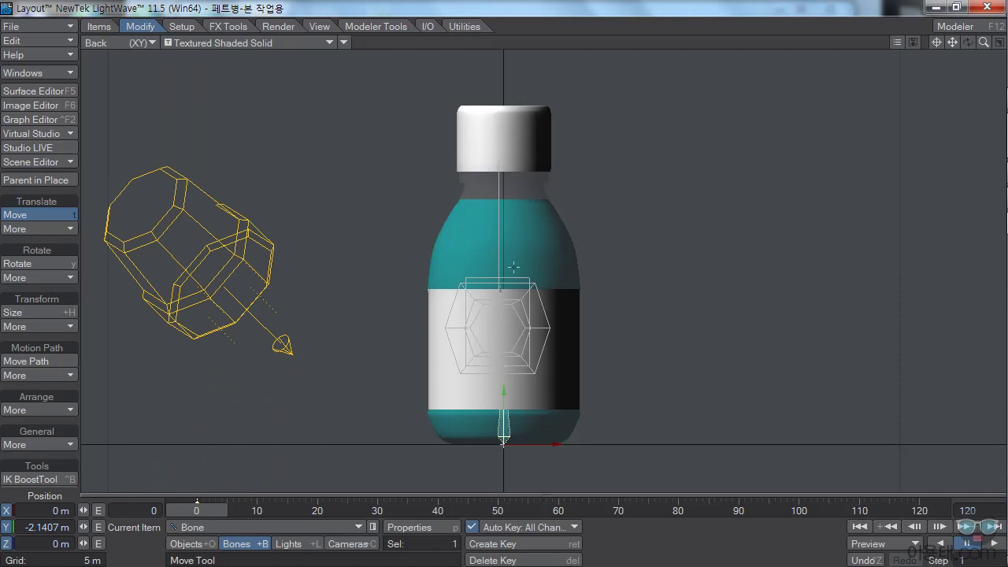
Step: Turn on Bone X-Ray for the Back view and add a child bone with the default name to the base bone
left_click(344, 43)
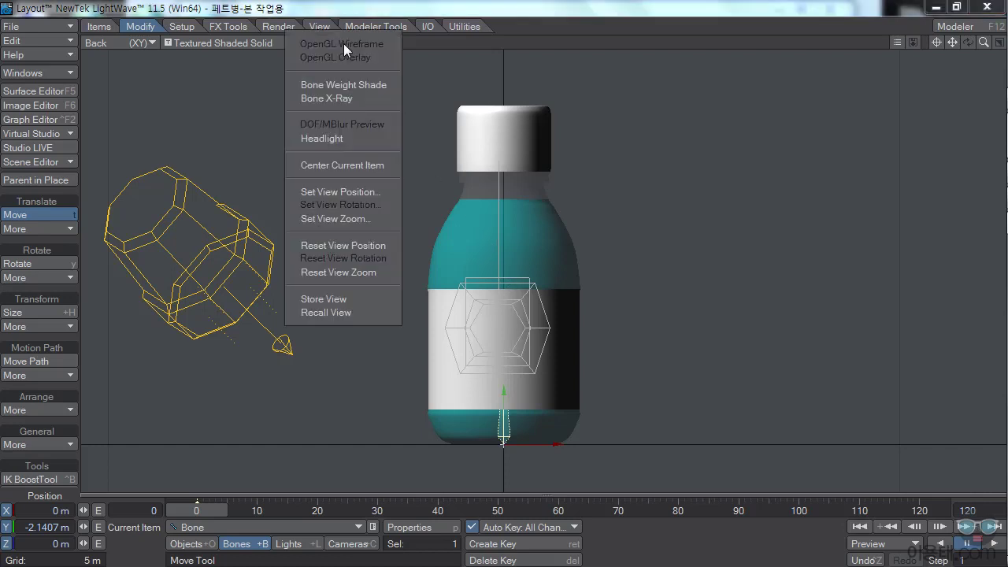
left_click(322, 99)
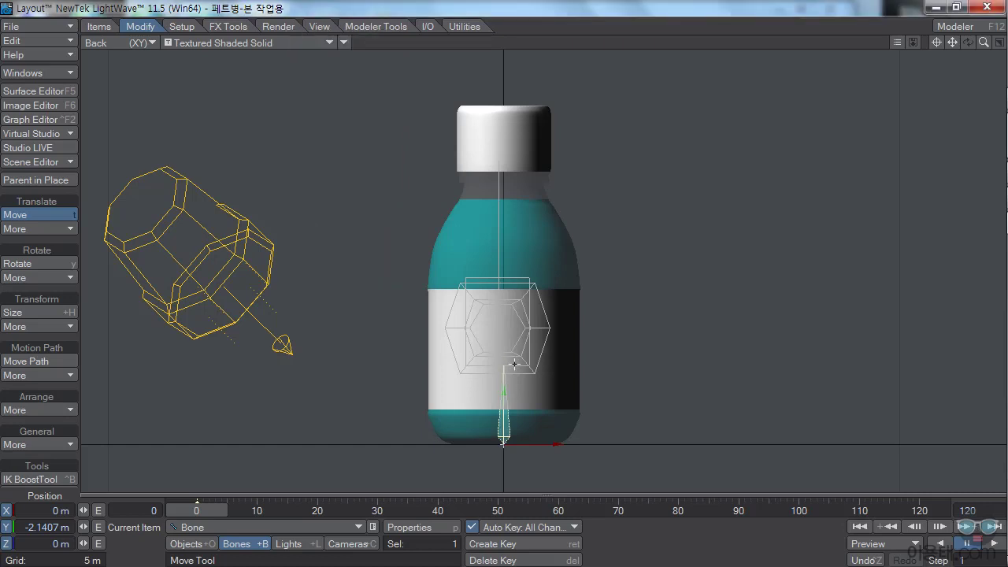
left_click(186, 30)
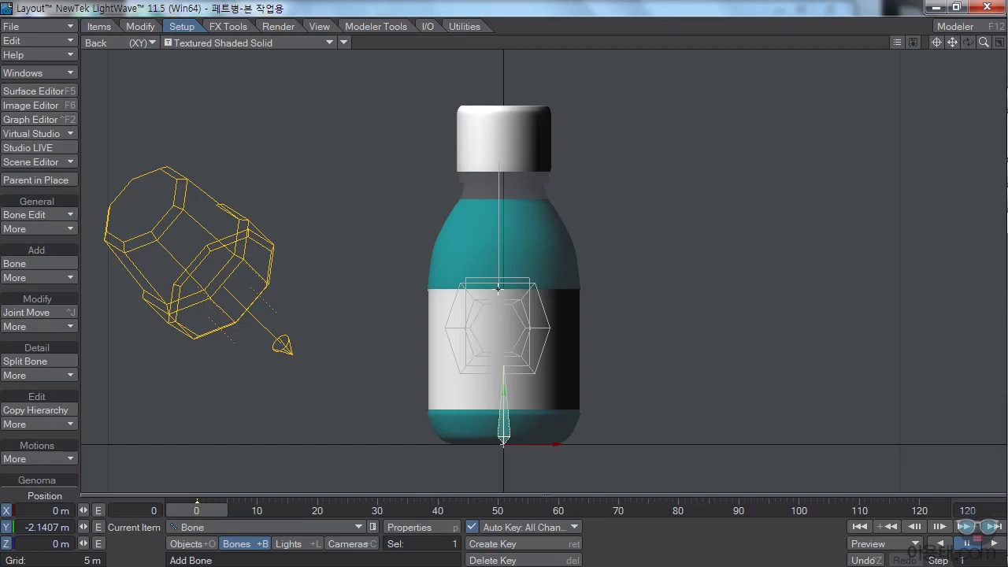
left_click(70, 277)
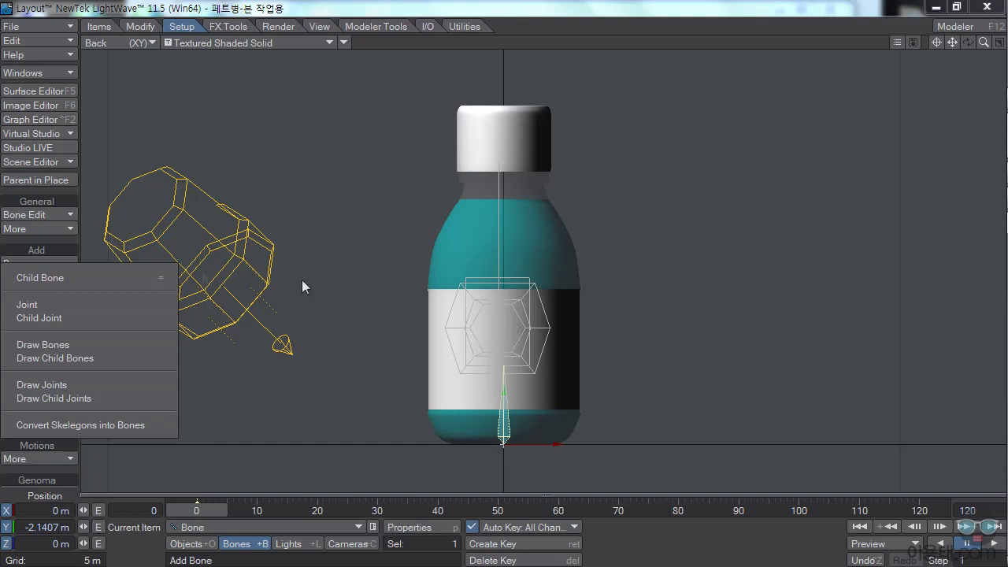
left_click(84, 275)
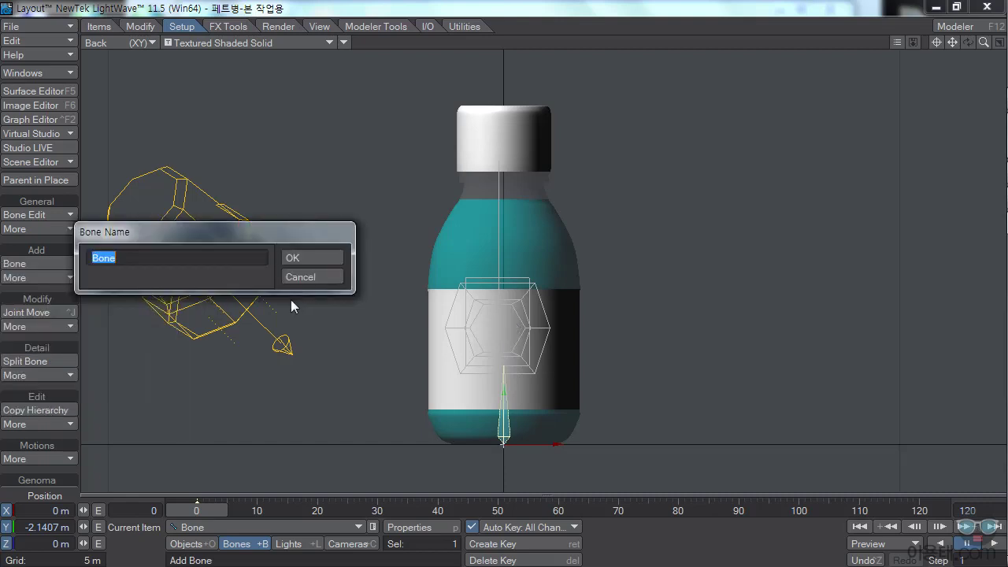
left_click(307, 258)
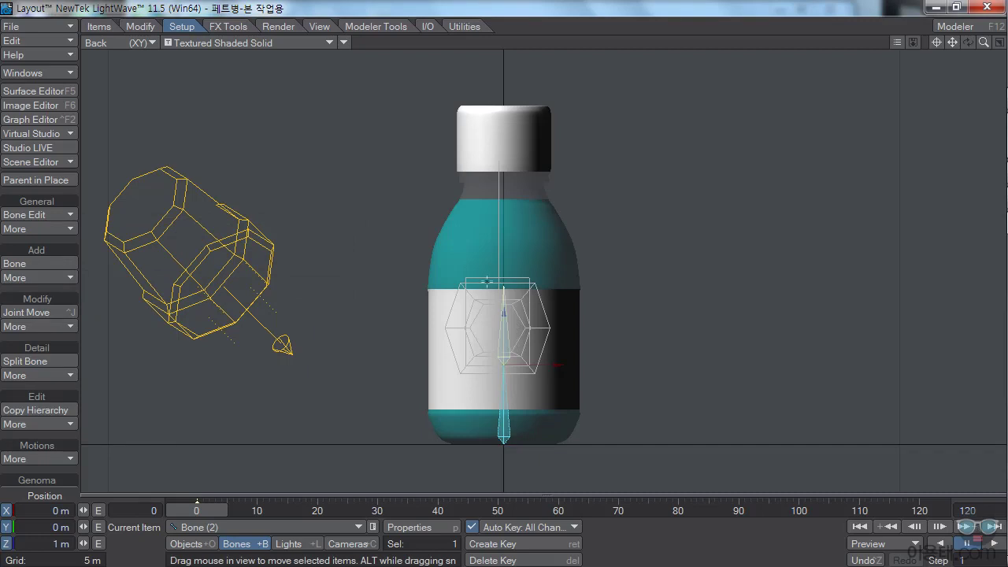
Step: Extend the chain upward with two more child bones, keeping the default name for each
left_click(68, 280)
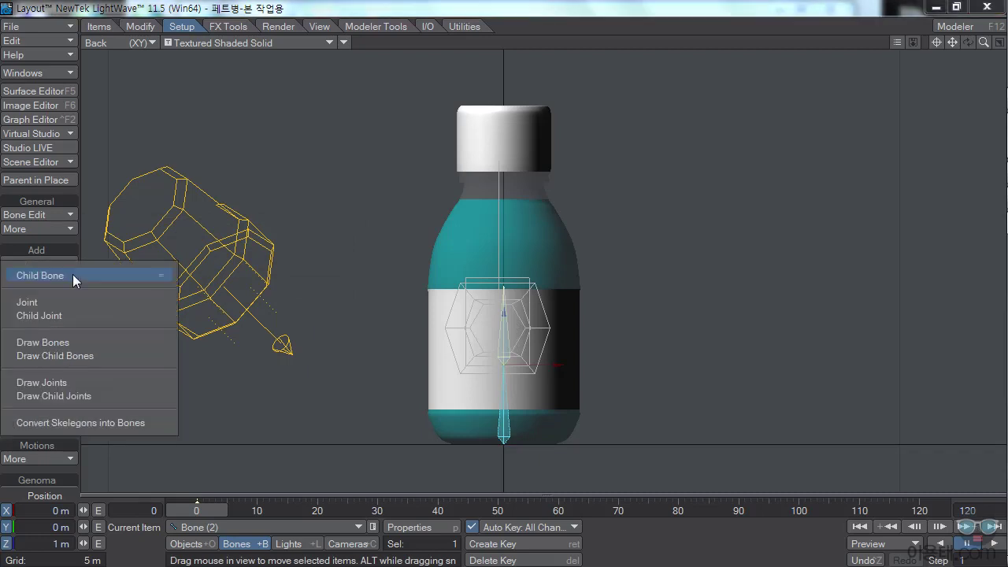
left_click(69, 275)
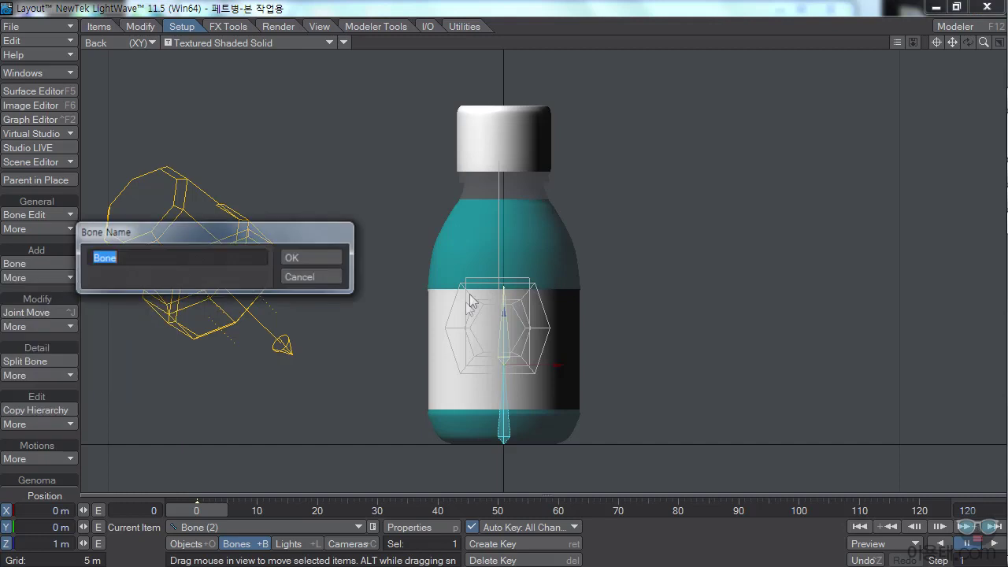
left_click(321, 261)
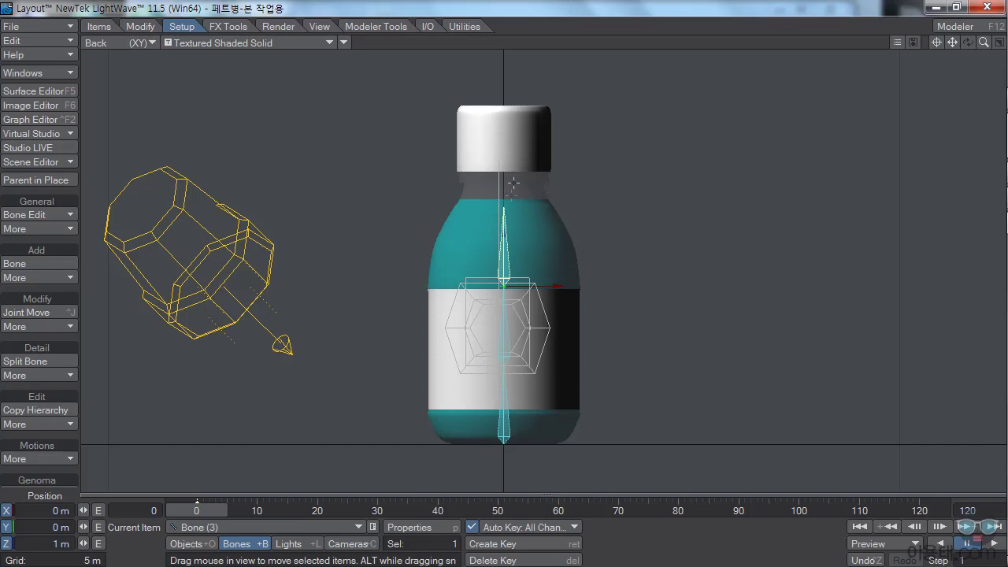
left_click(72, 276)
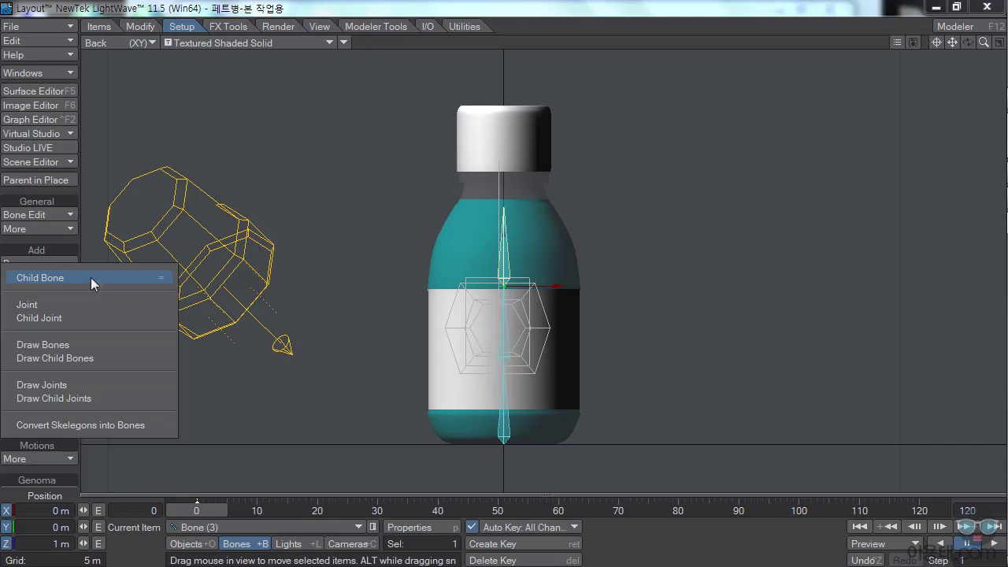
left_click(84, 277)
left_click(340, 258)
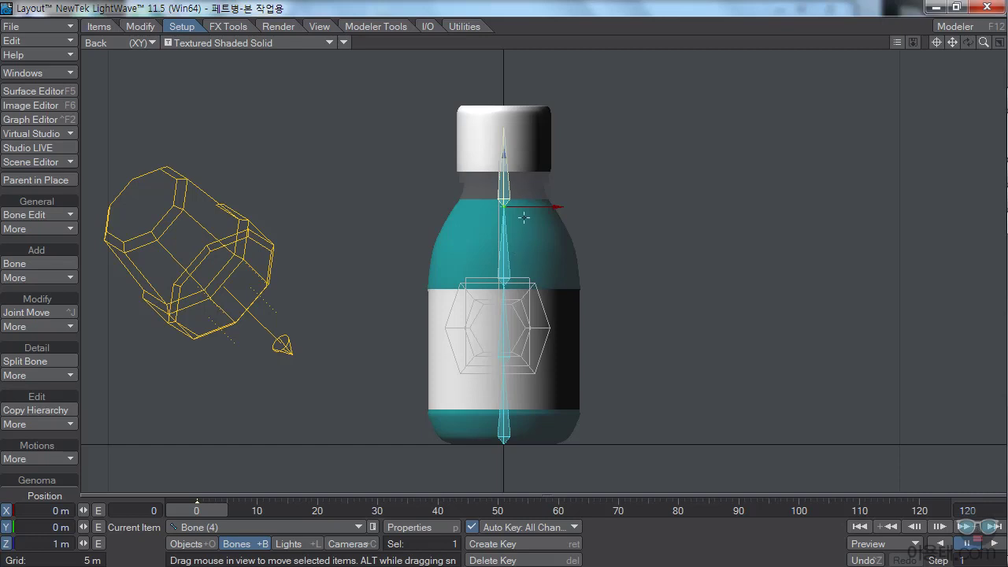
Step: Set the rest length of the topmost bone to 431 mm so it ends at the underside of the cap
left_click(412, 527)
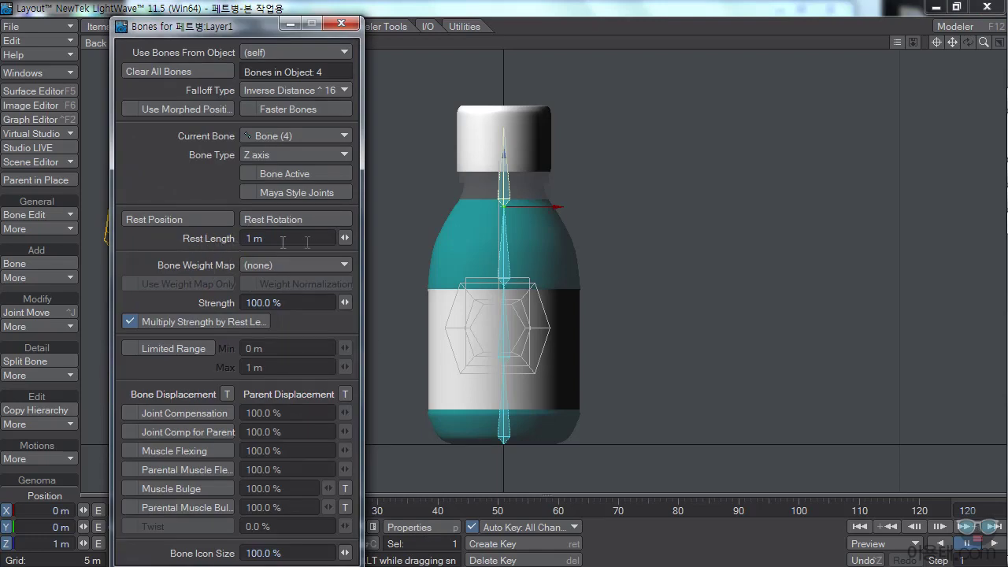
left_click_drag(346, 241, 294, 242)
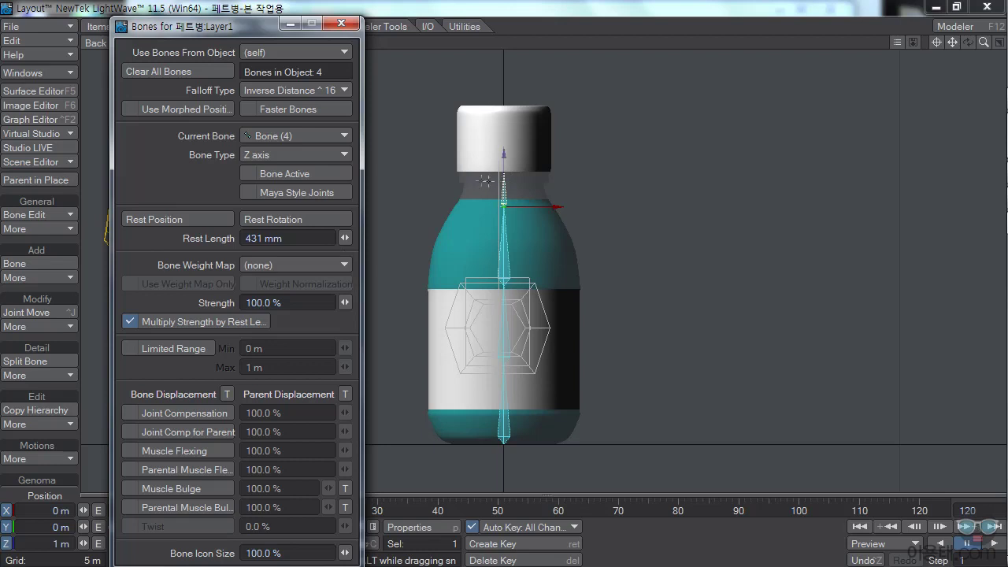
left_click(352, 29)
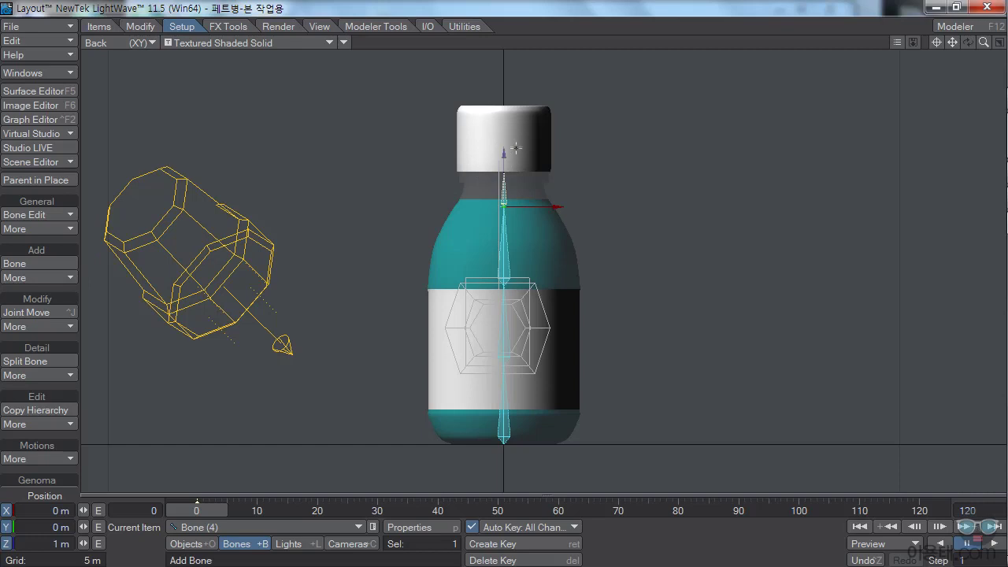
Step: Add a default-named child bone inside the cap and set its rest length to 861 mm so it reaches the cap's top
left_click(67, 276)
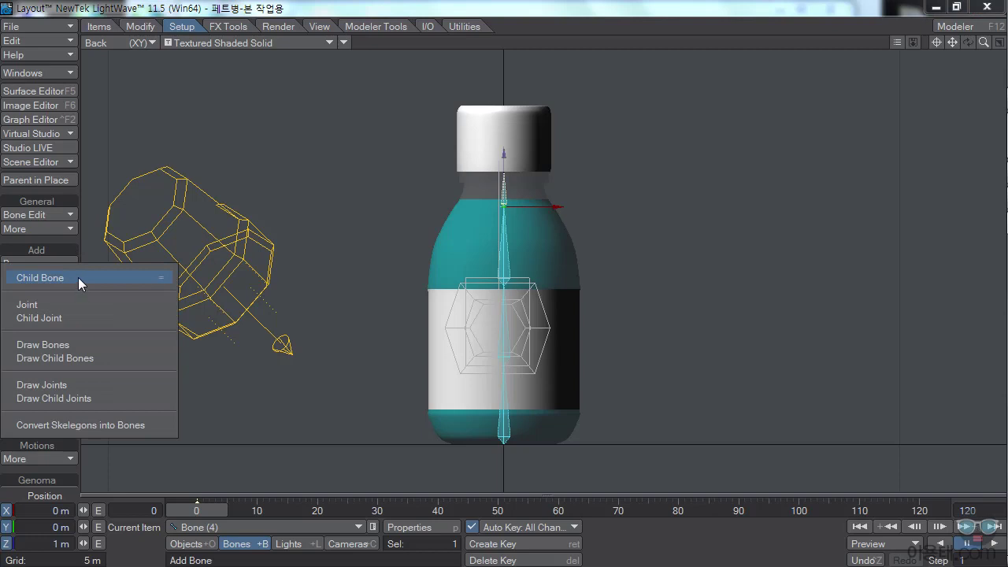
left_click(78, 278)
left_click(296, 258)
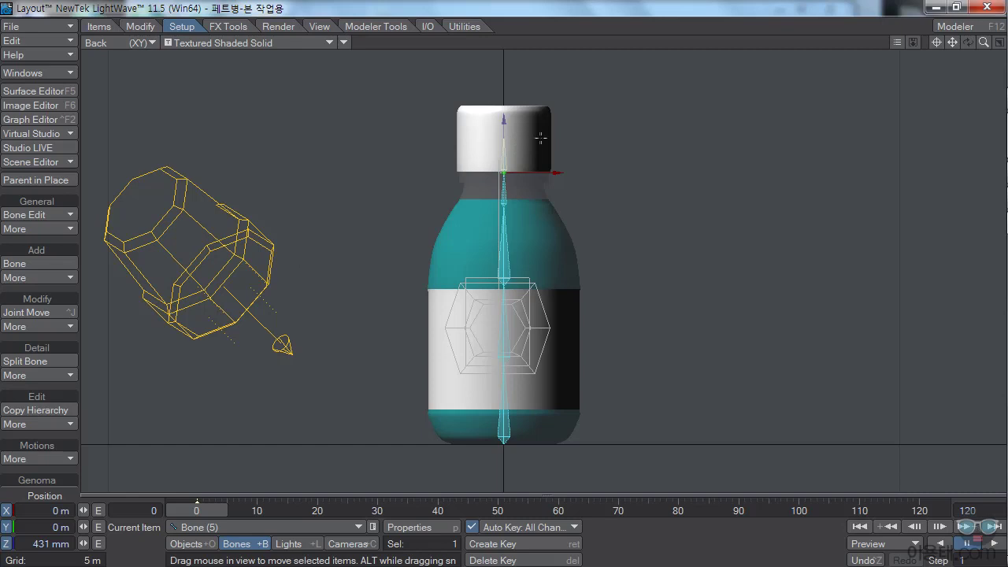
left_click(418, 528)
left_click_drag(345, 238, 383, 238)
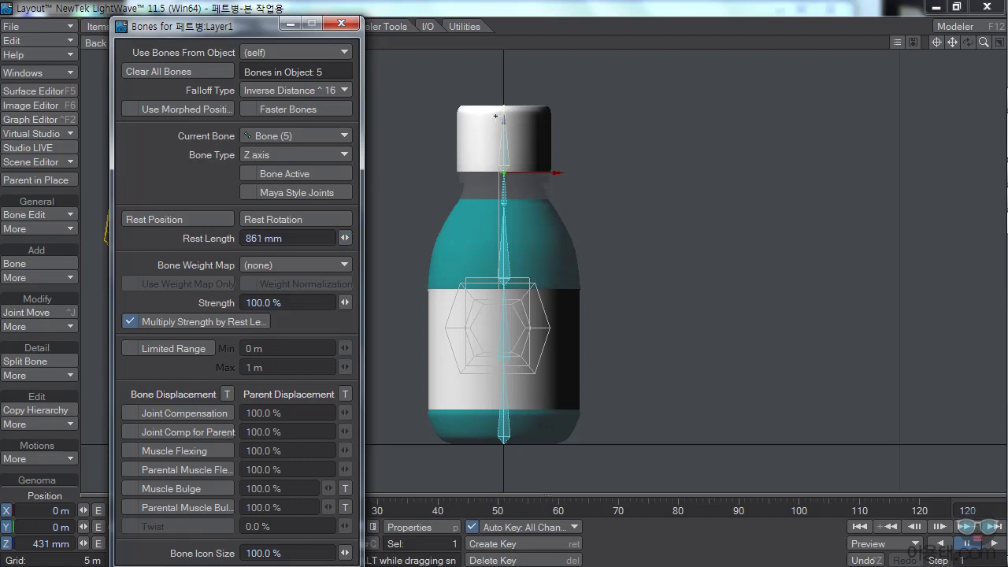
left_click(341, 22)
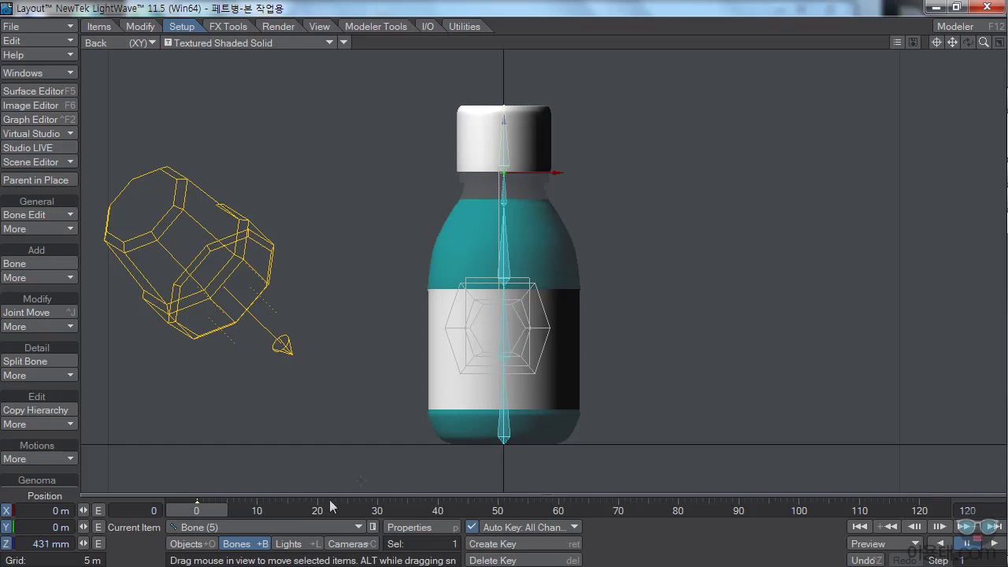
Step: Try rotating the third bone, Bone (3), to a heading of about -19.8° to test the bottle's deformation, and undo the rotation
left_click(260, 527)
left_click(254, 499)
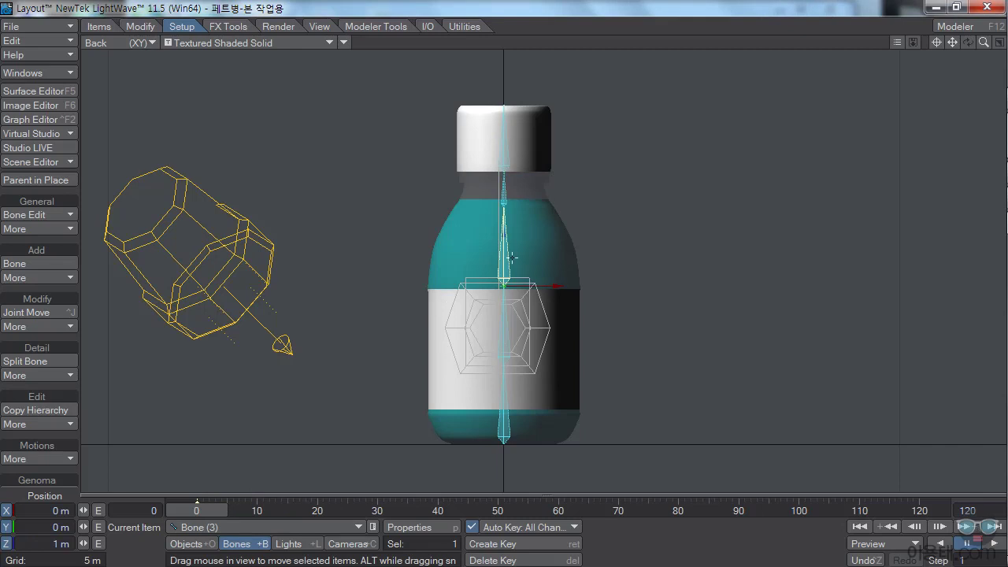
left_click(141, 26)
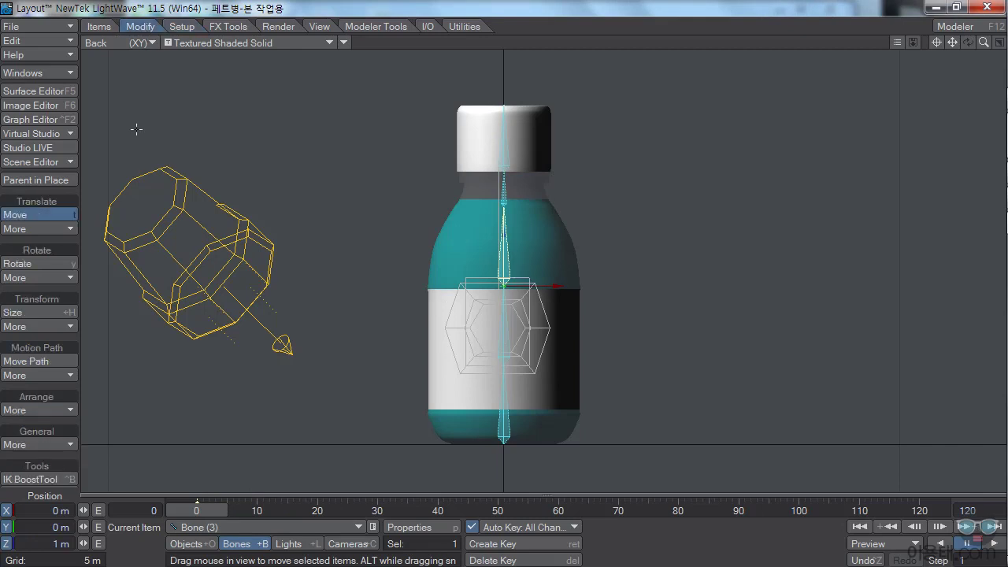
left_click(38, 265)
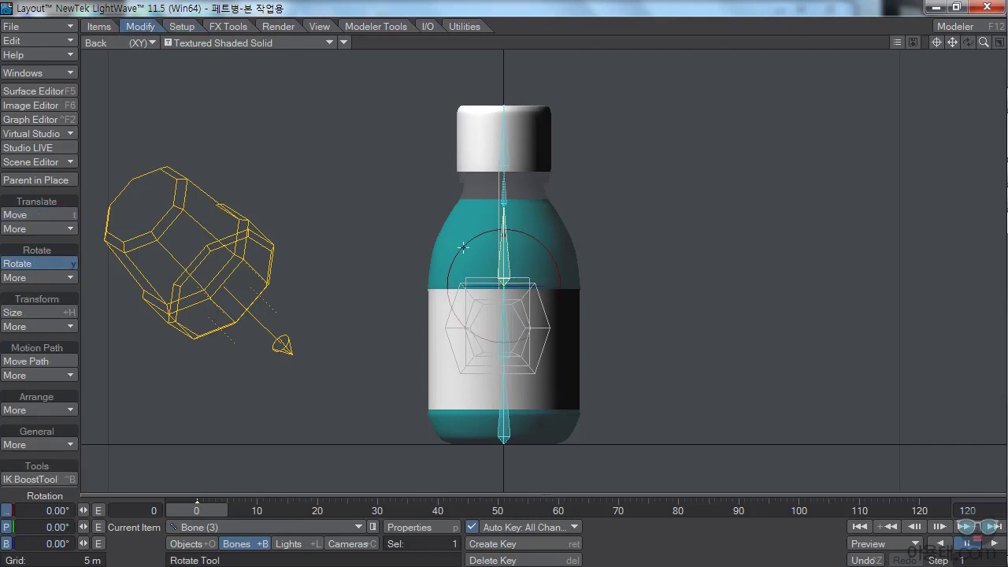
mouse_move(464, 247)
left_mouse_down()
mouse_move(488, 247)
mouse_move(421, 251)
mouse_move(482, 252)
mouse_move(453, 253)
left_mouse_up()
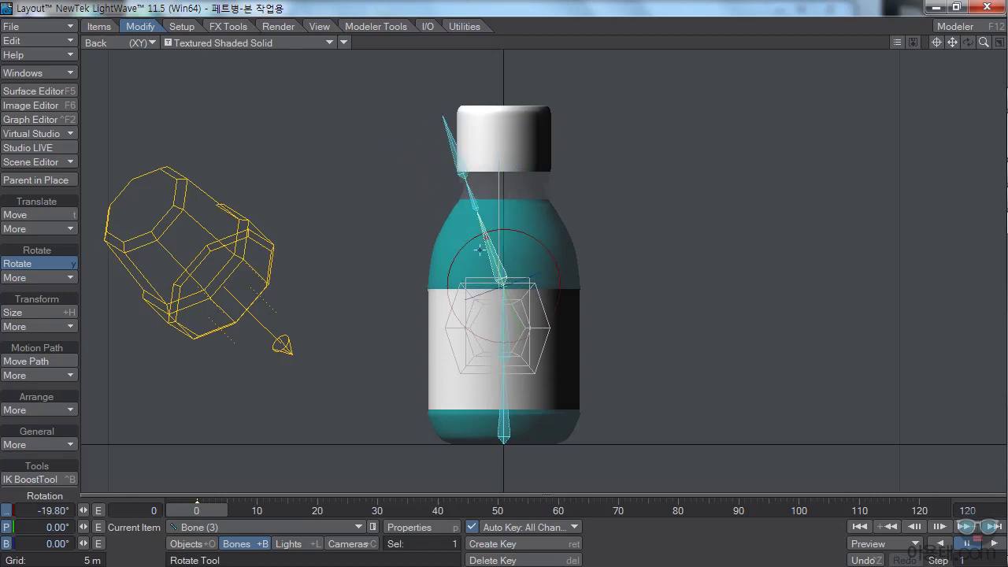
key("ctrl+z")
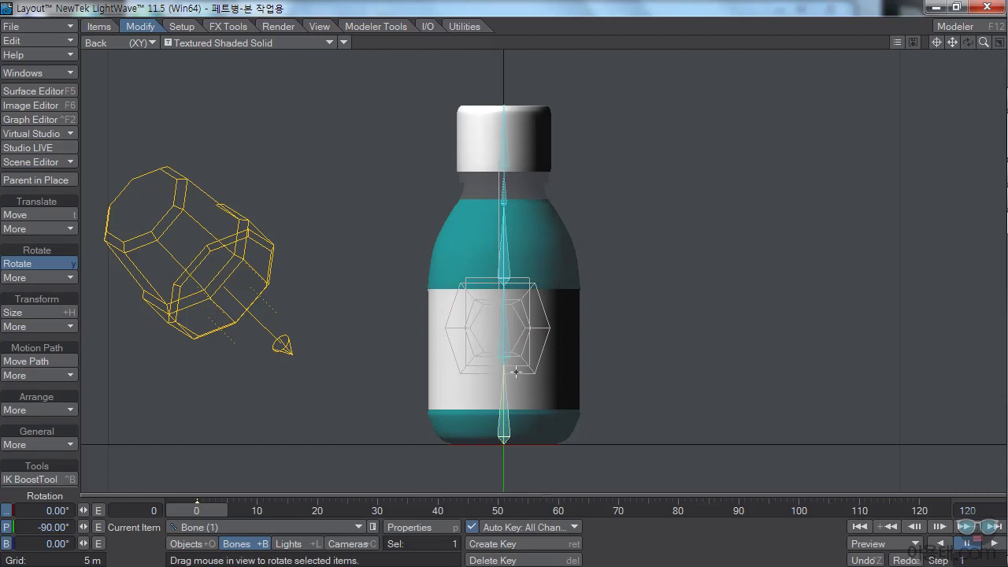
Step: Select all five bones of the chain together and turn on Bone Active for them
left_click(505, 340, "shift")
left_click(502, 223, "shift")
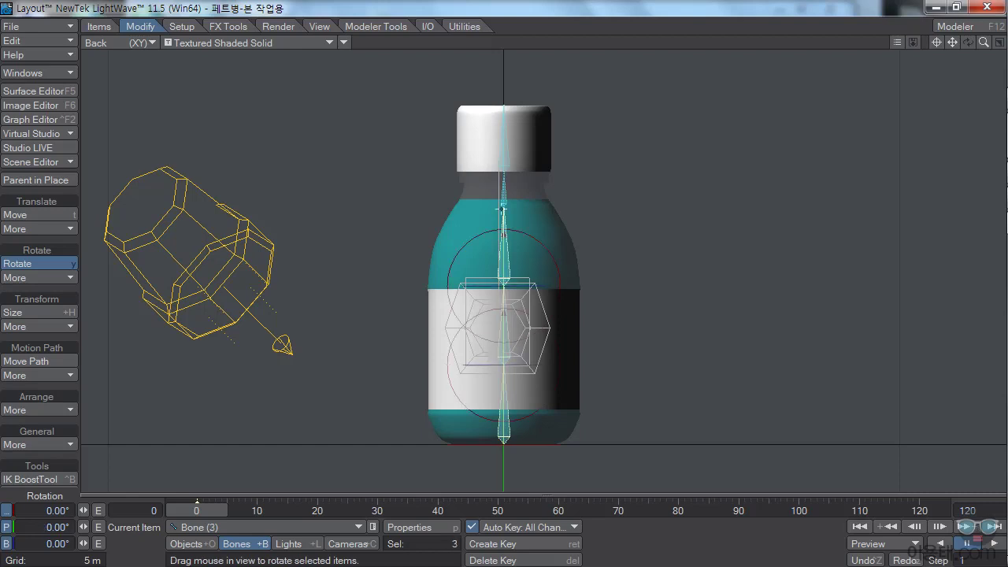
left_click(503, 196, "shift")
left_click(504, 139, "shift")
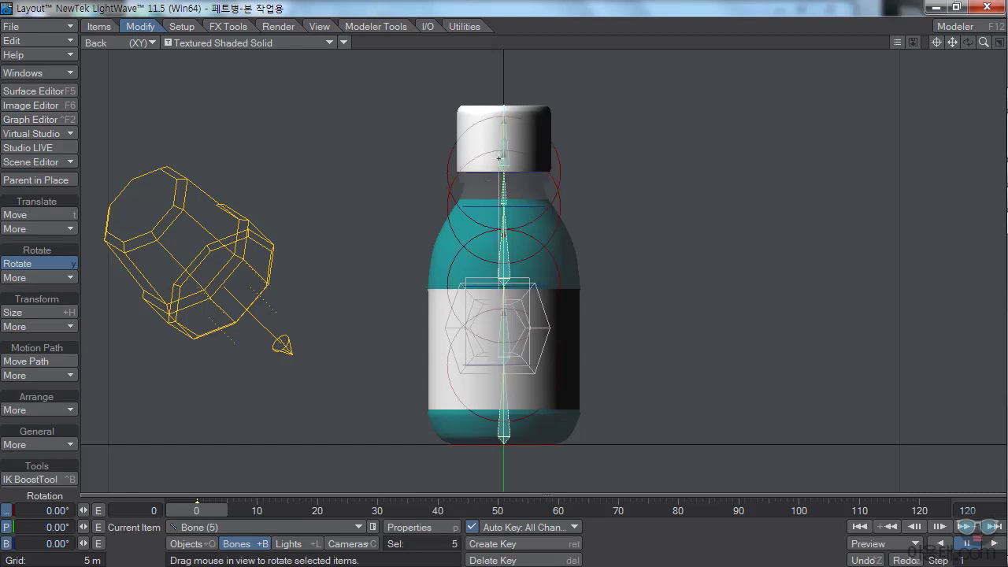
left_click(423, 529)
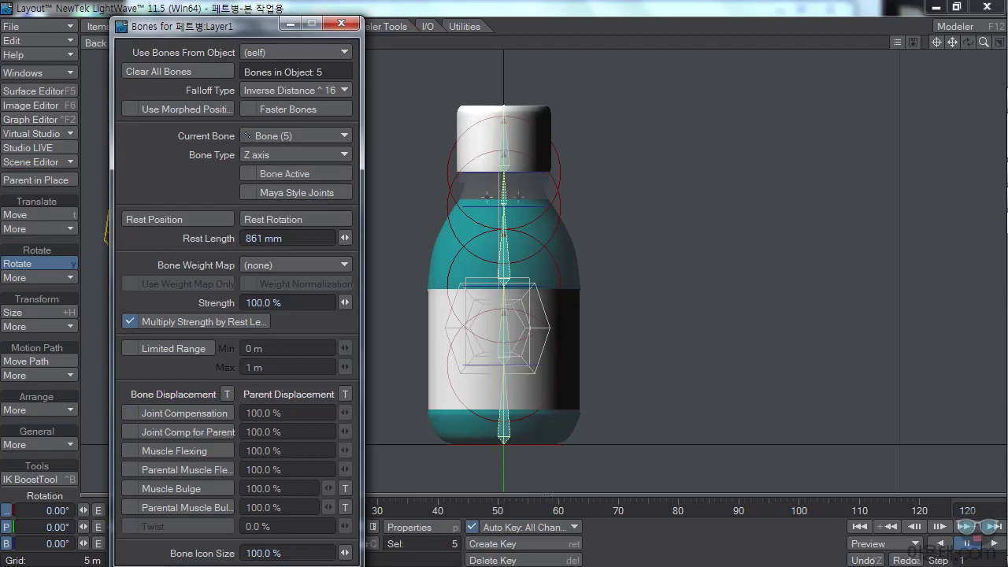
left_click(250, 172)
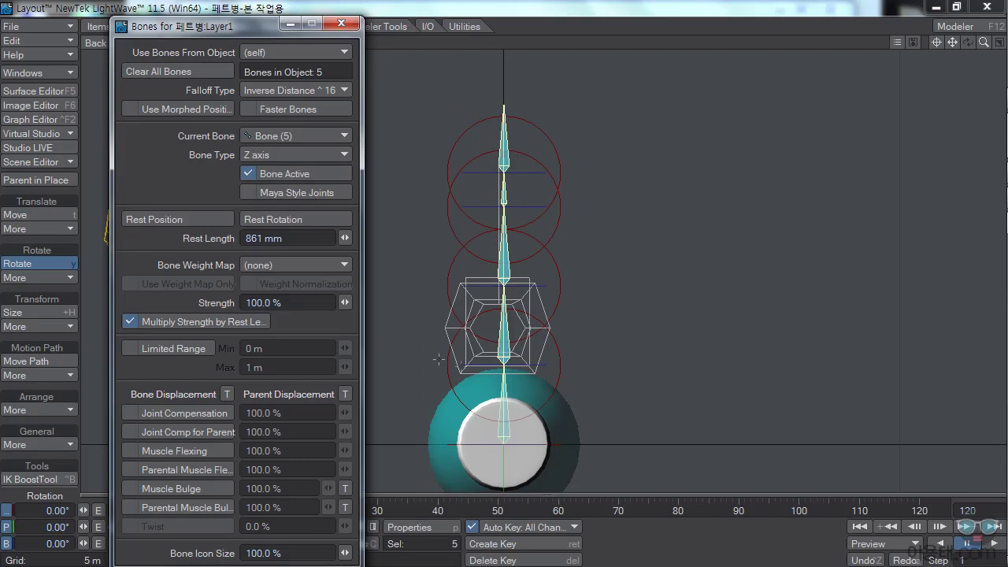
left_click(249, 173)
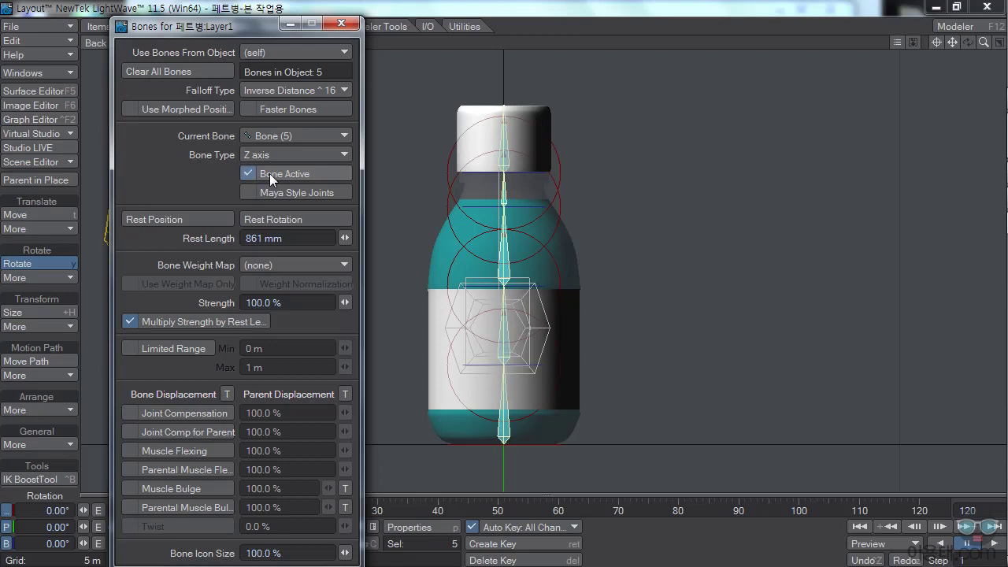
left_click(269, 173)
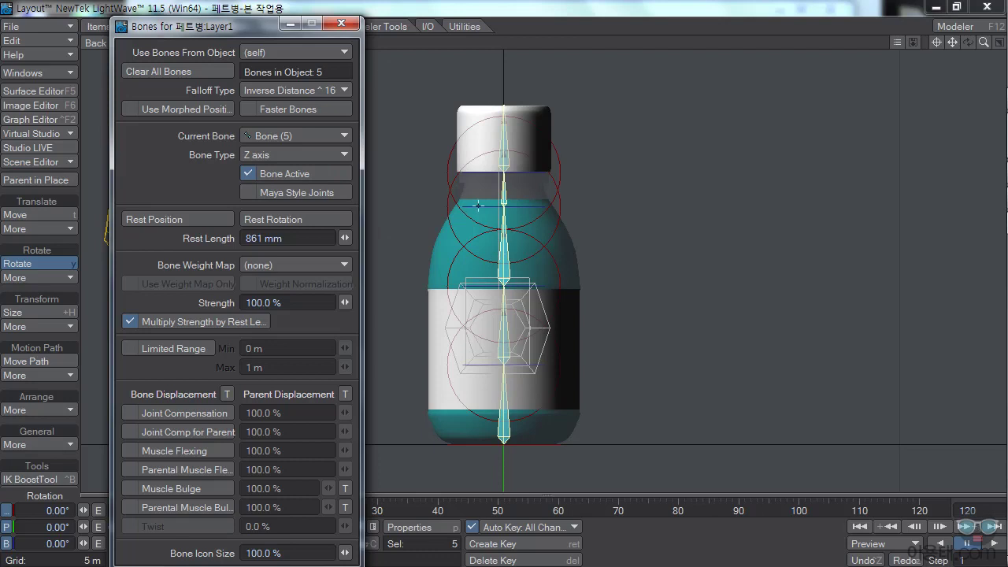
Step: Try rotating the third bone, Bone (3), to test how the activated chain deforms the bottle, and undo the rotation
left_click(342, 23)
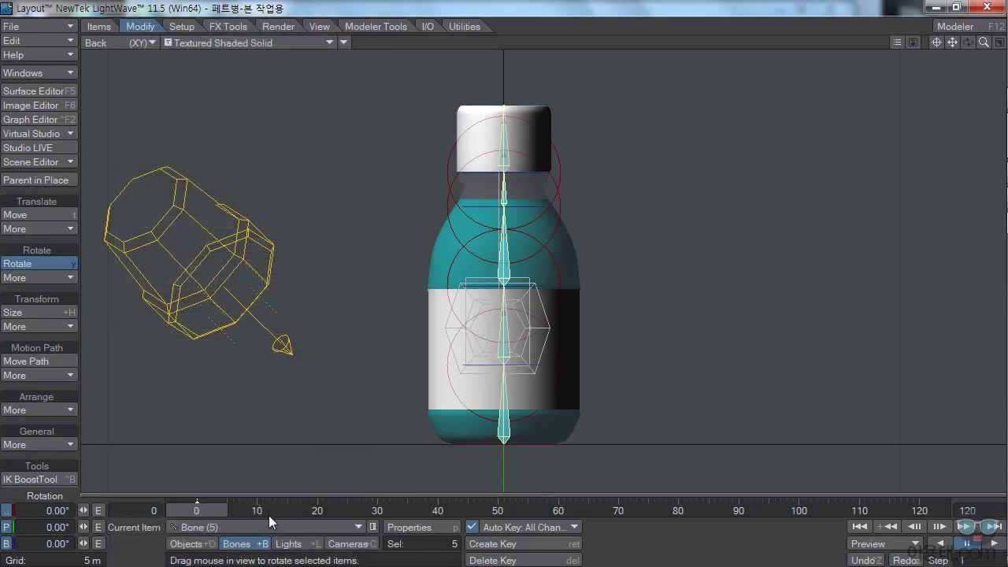
left_click(260, 526)
left_click(272, 482)
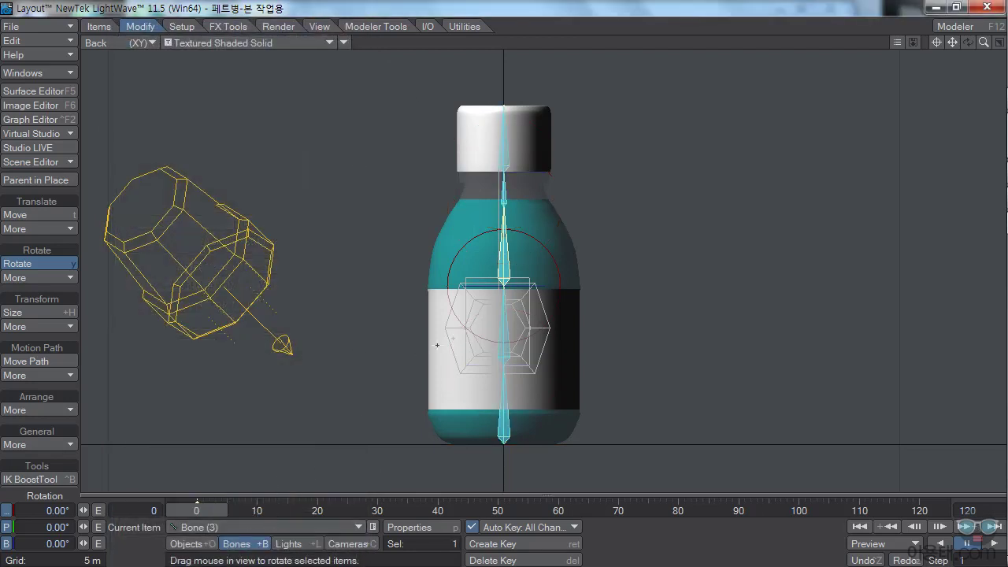
left_click_drag(463, 247, 486, 248)
key("ctrl+z")
Step: Add a default-named child bone to Bone (5), the bone inside the cap
left_click(505, 147)
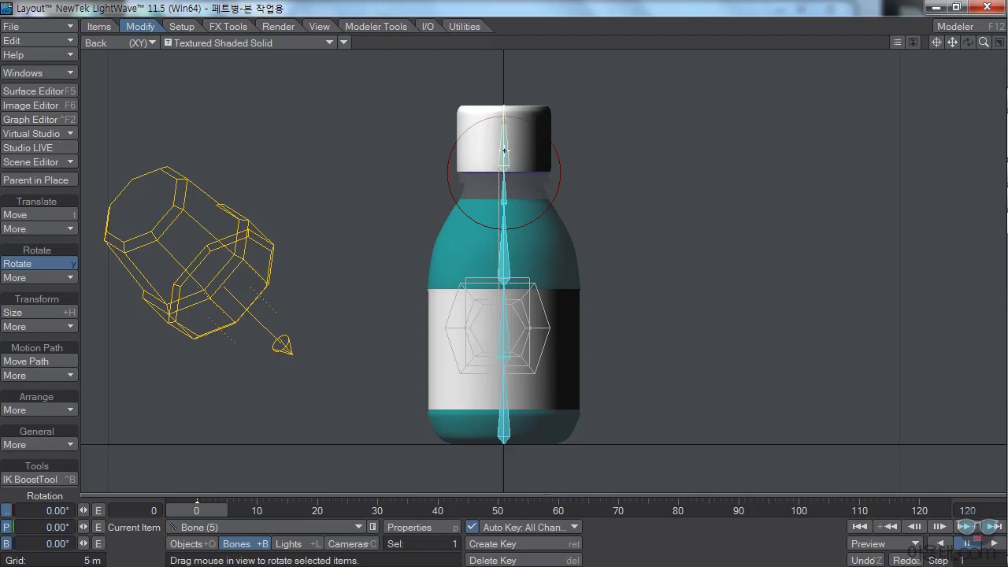
left_click(187, 30)
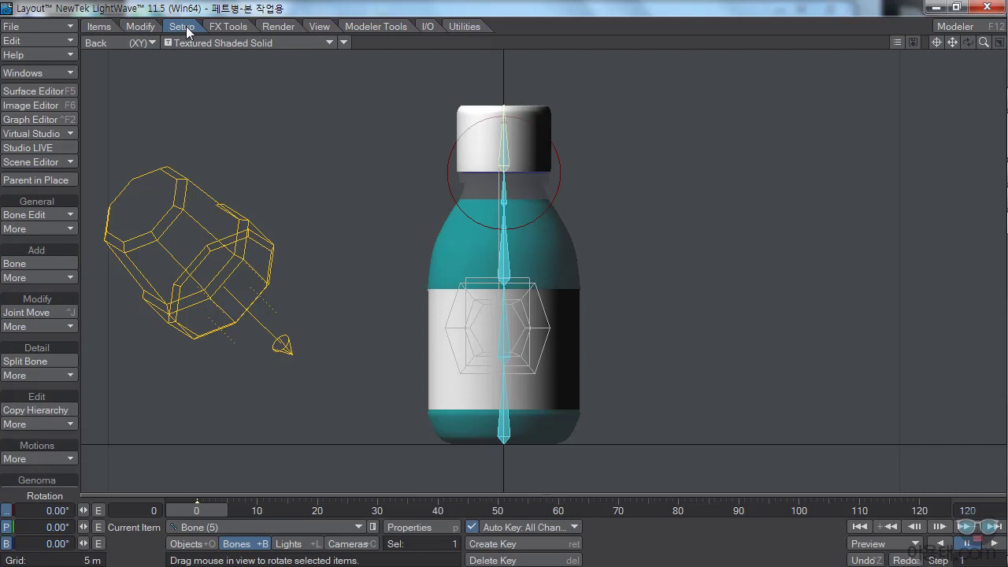
left_click(71, 277)
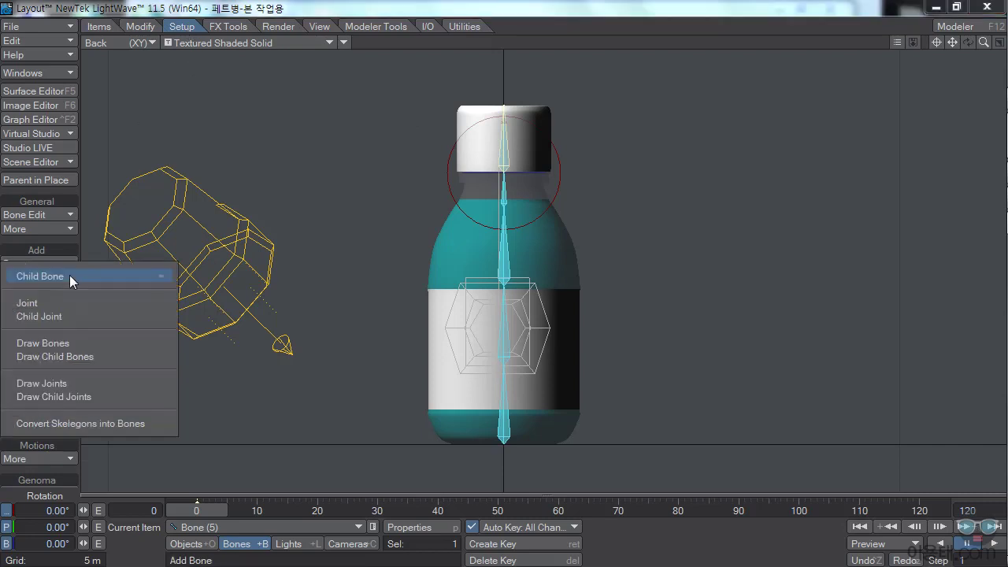
left_click(79, 276)
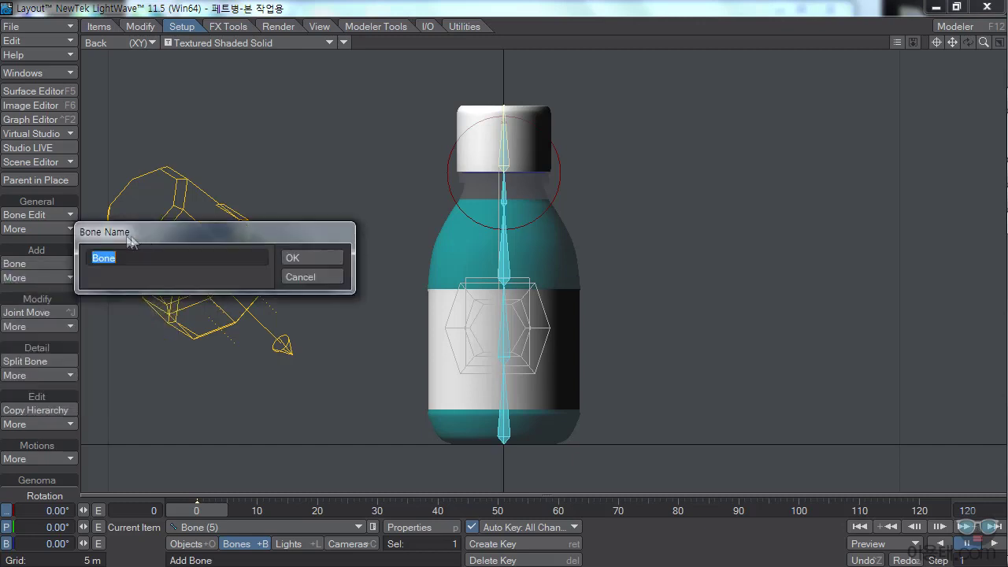
left_click(300, 258)
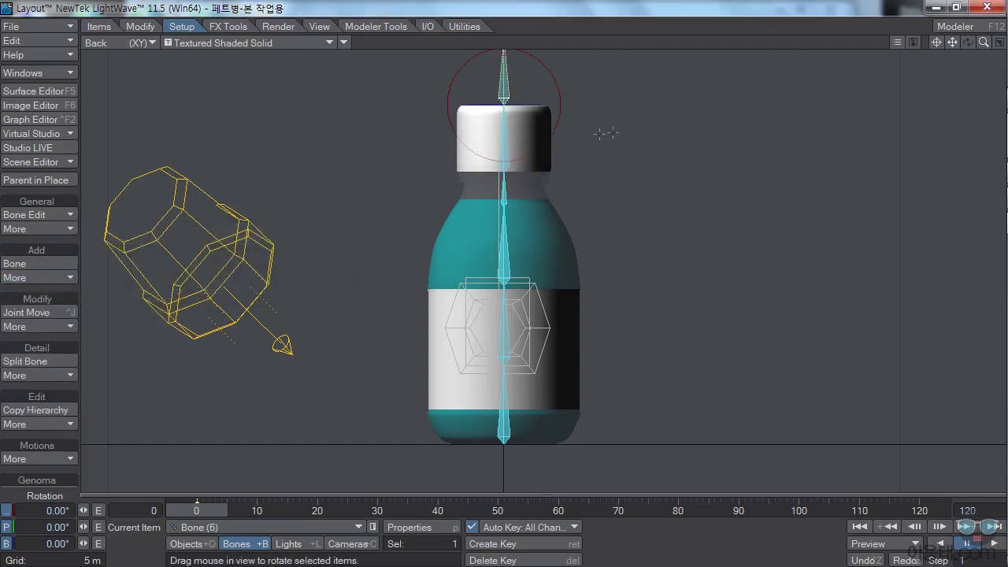
Step: Set the new top bone's rest length to 78 mm and turn on Bone Active for it
left_click(417, 535)
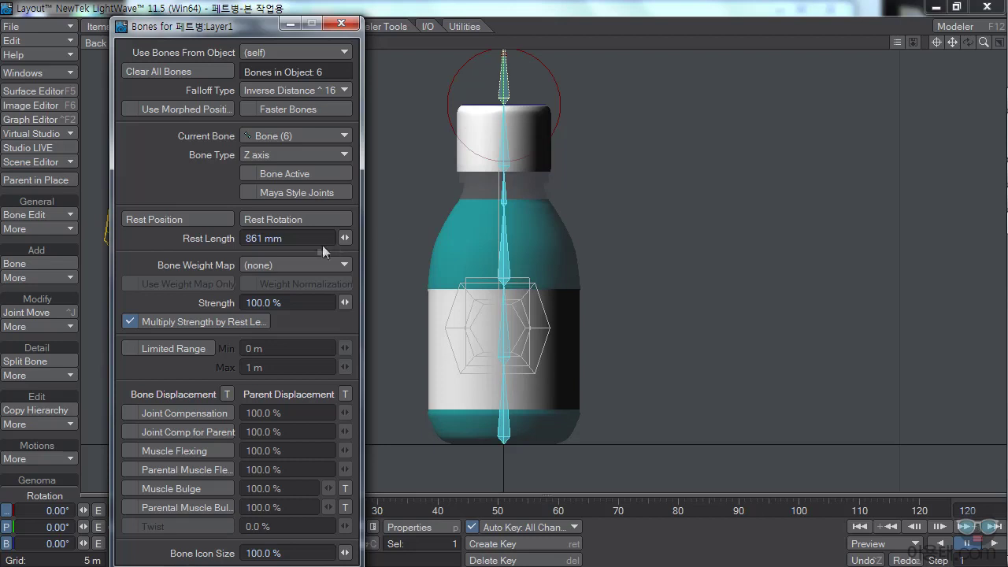
left_click_drag(345, 238, 284, 238)
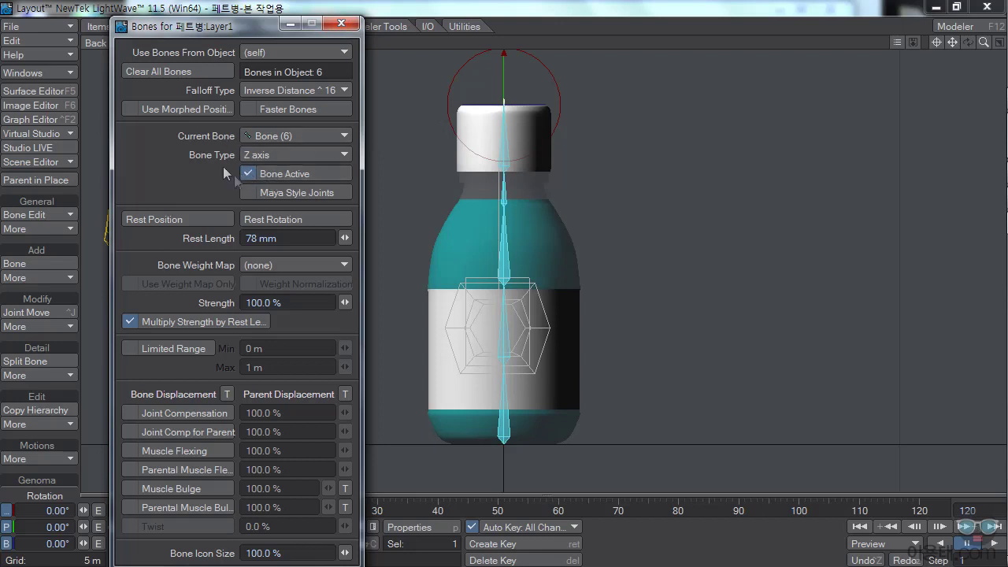
left_click(247, 173)
left_click(341, 23)
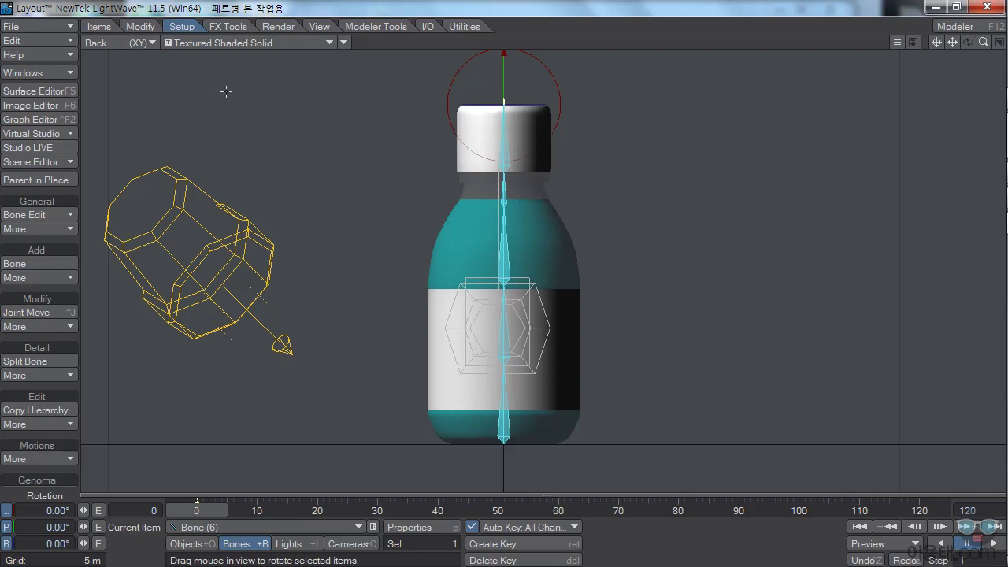
Step: Add a default-named null, raise it to the cap's top at about 4.31 m on Y, and check its position in the Top view
left_click(99, 27)
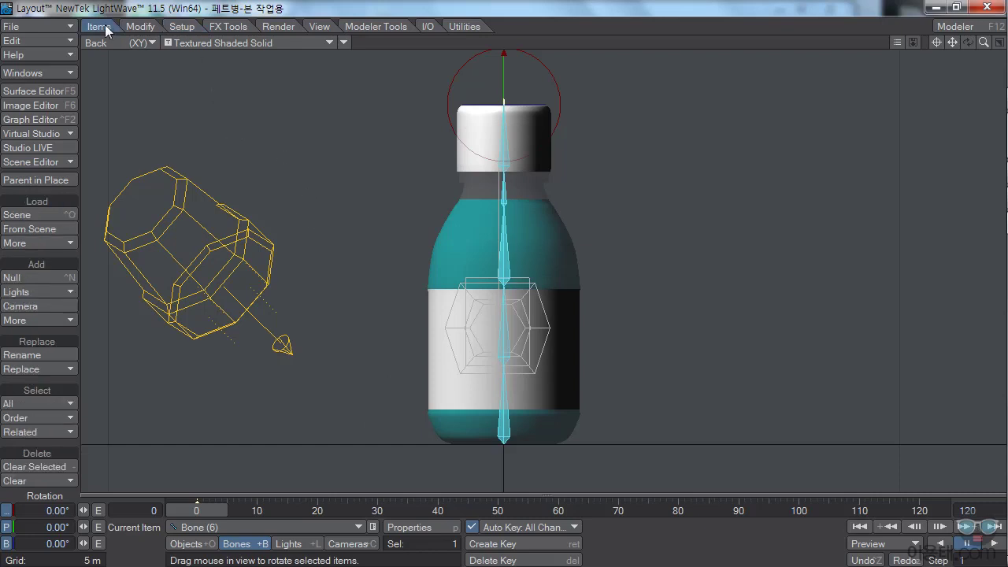
left_click(36, 276)
left_click(348, 255)
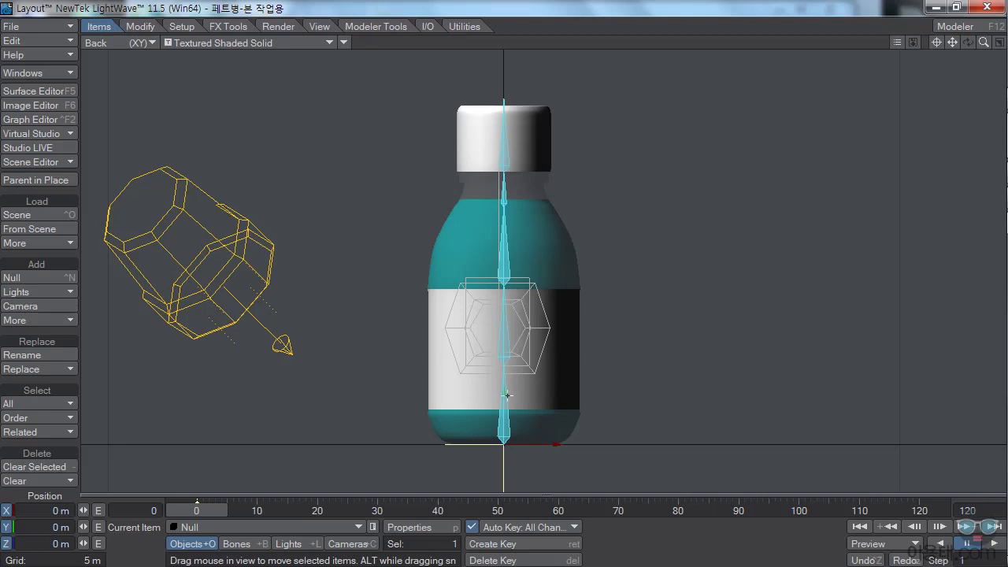
left_click_drag(504, 444, 505, 103)
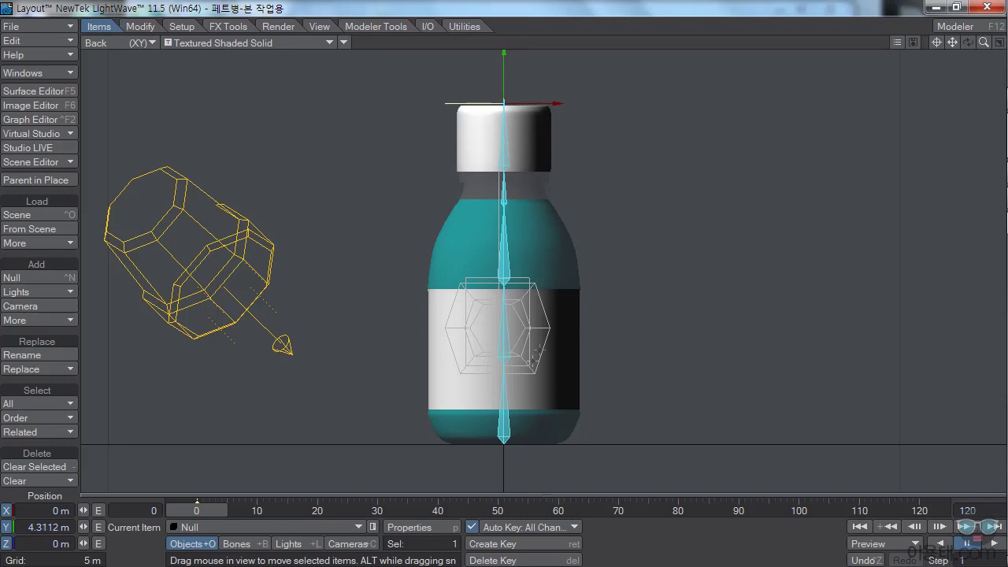
left_click(123, 43)
left_click(123, 30)
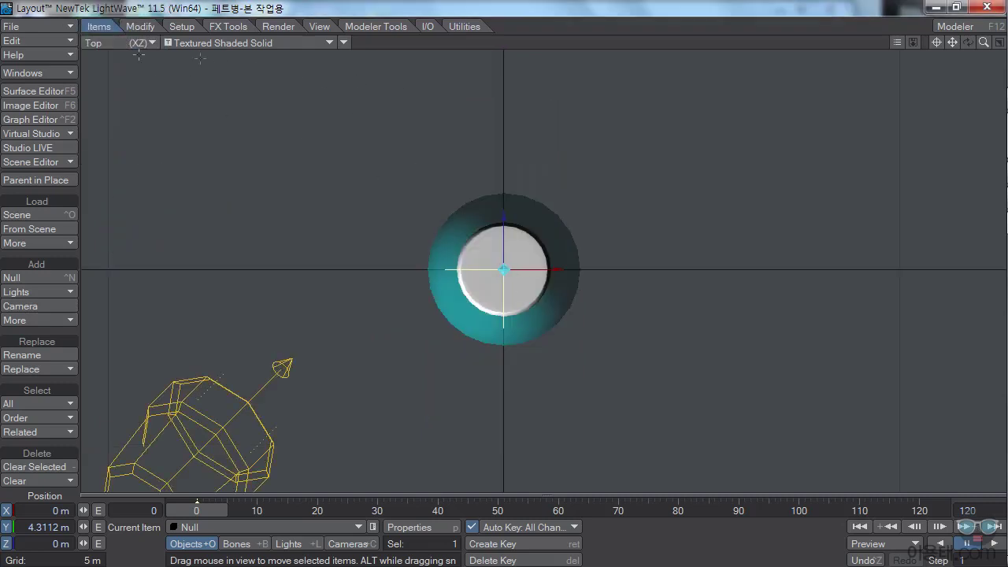
left_click(150, 44)
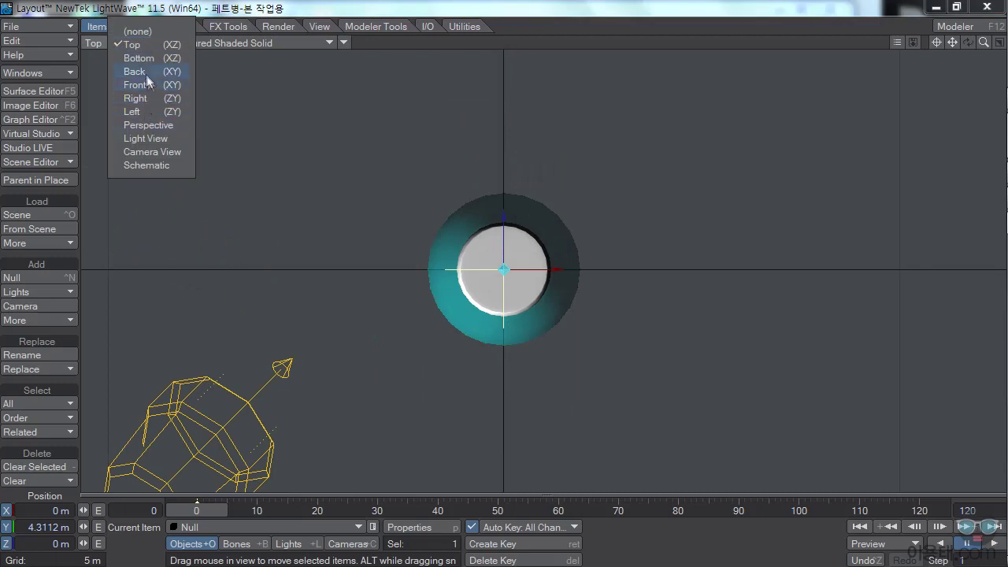
left_click(148, 71)
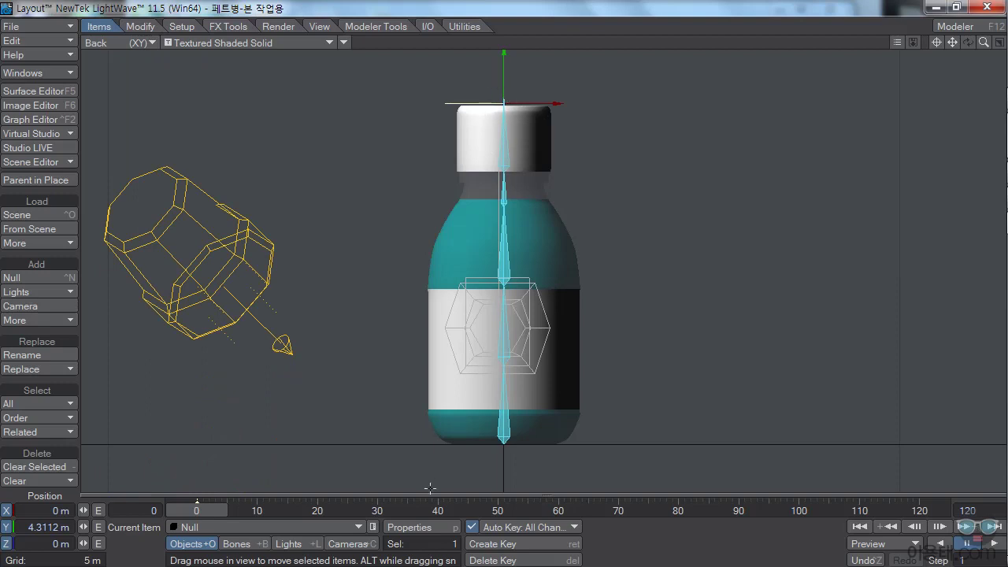
Step: Add an Item Shape custom object to the null and set its shape to Ball
left_click(410, 527)
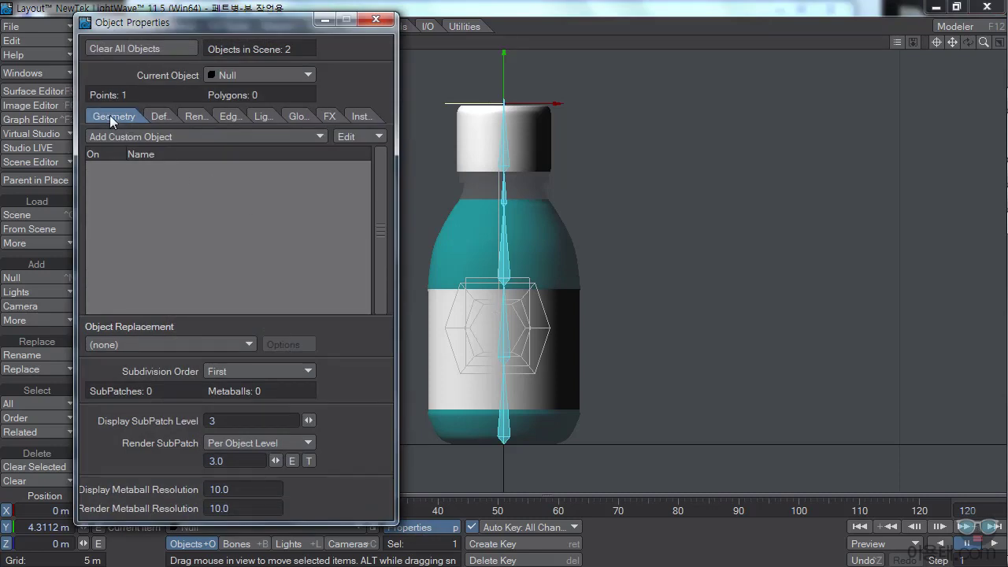
left_click(138, 139)
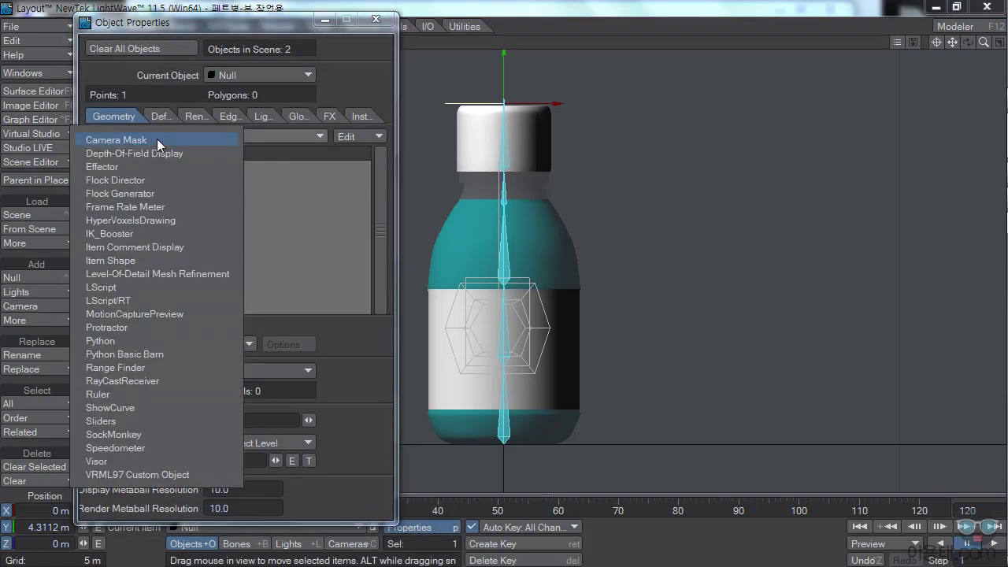
left_click(114, 260)
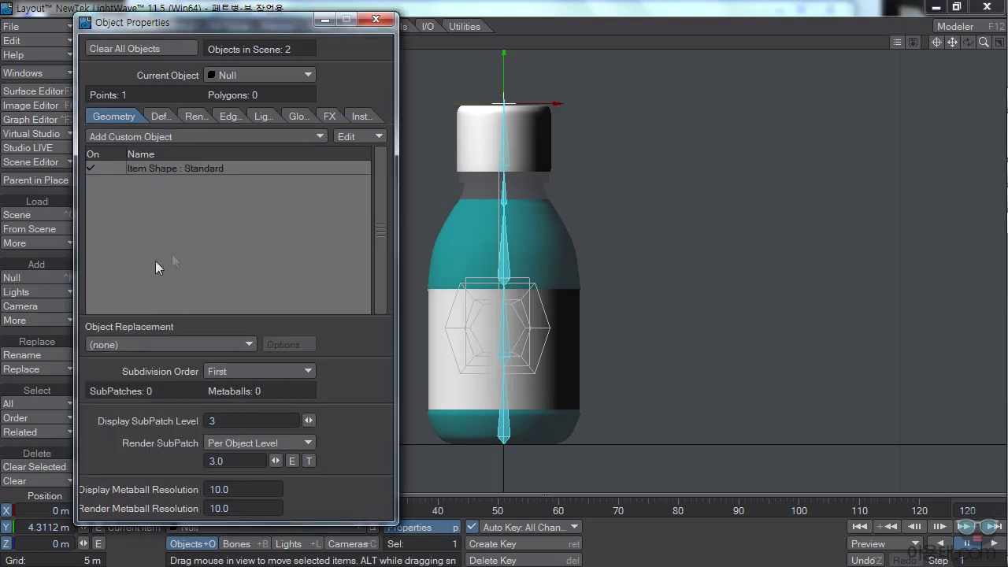
double_click(180, 169)
left_click_drag(545, 232, 816, 165)
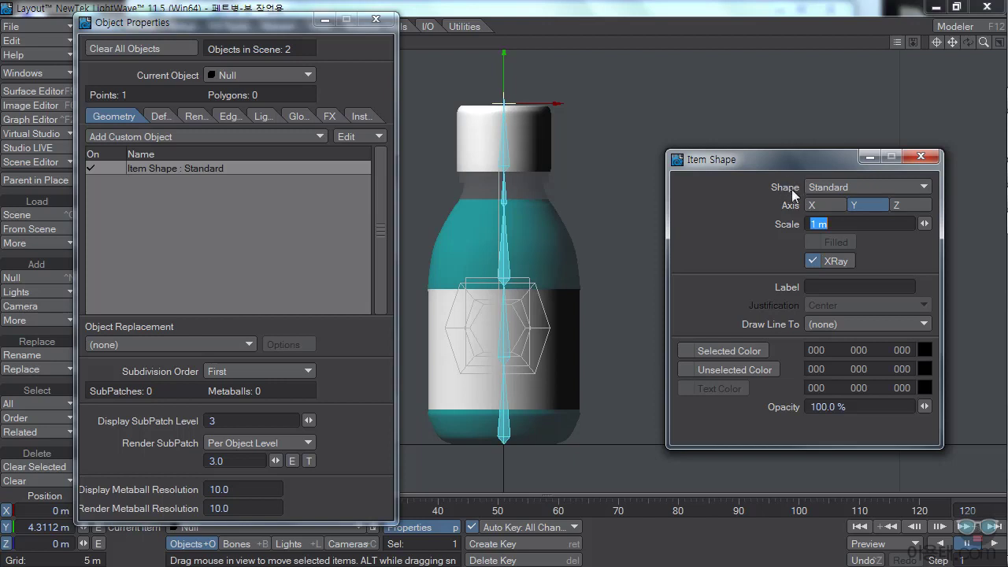
left_click(839, 188)
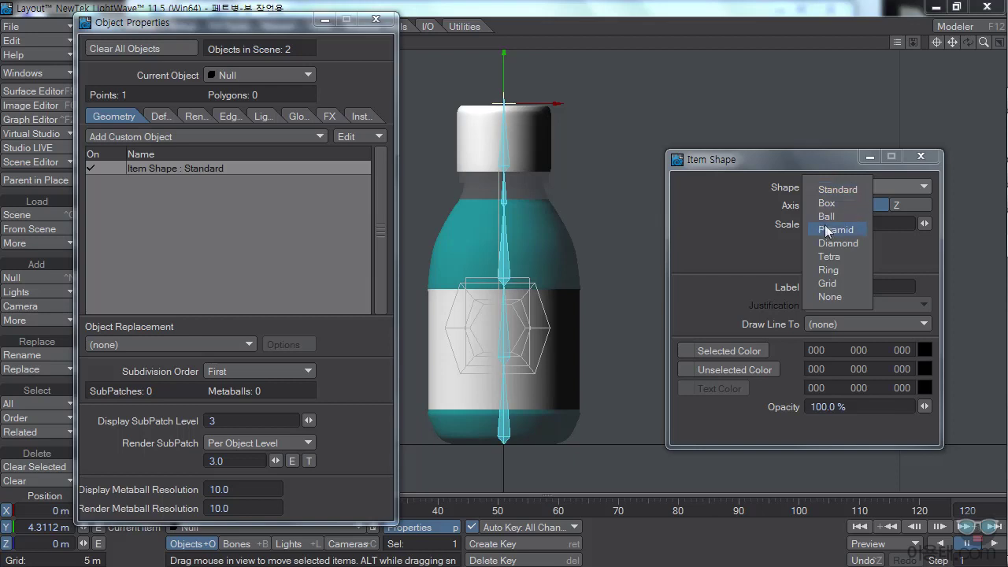
left_click(827, 216)
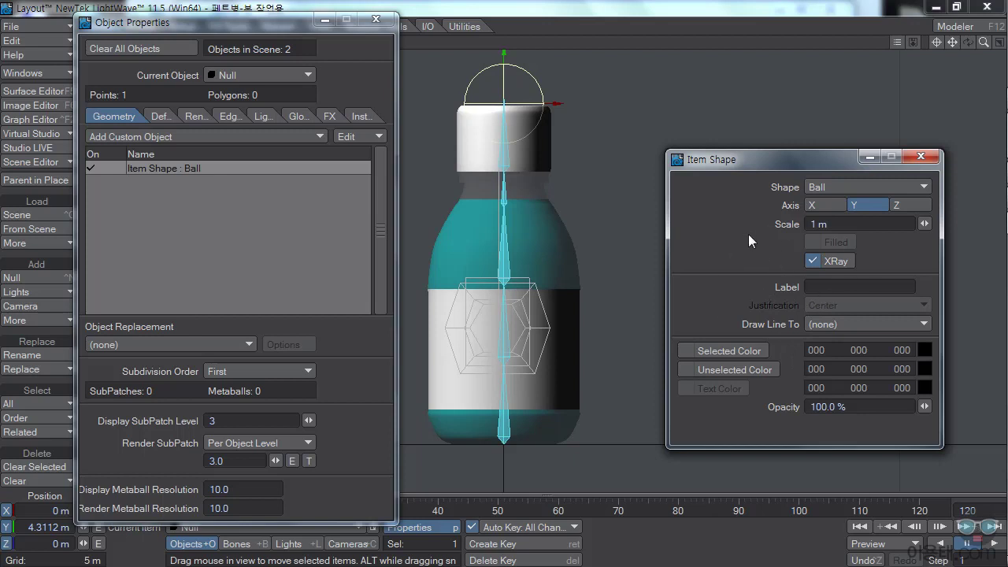
left_click(920, 156)
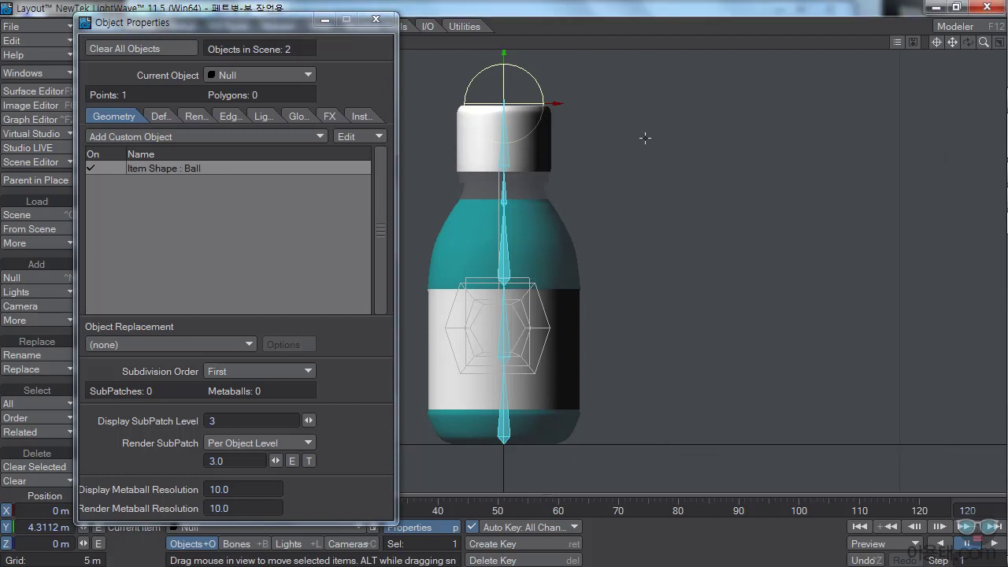
left_click(376, 18)
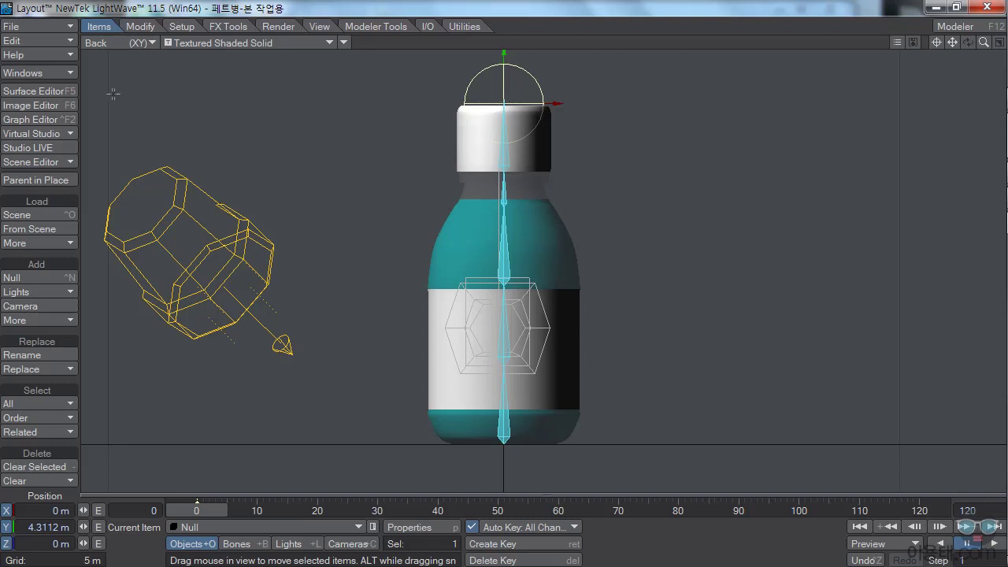
Step: Open the Scene Editor beside the bottle and examine how the bottle layer, its bones and the null are arranged in the hierarchy
left_click(70, 73)
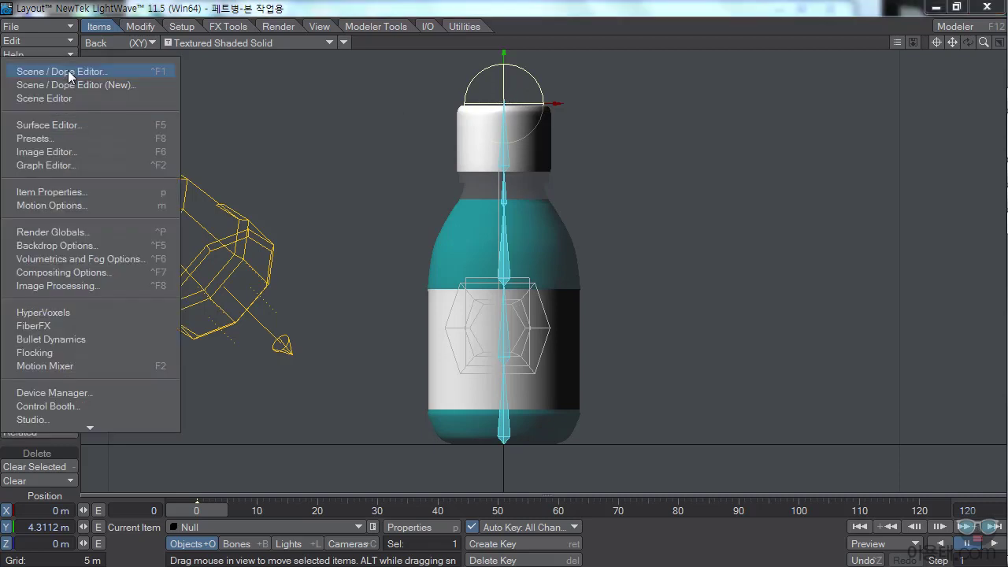
left_click(55, 98)
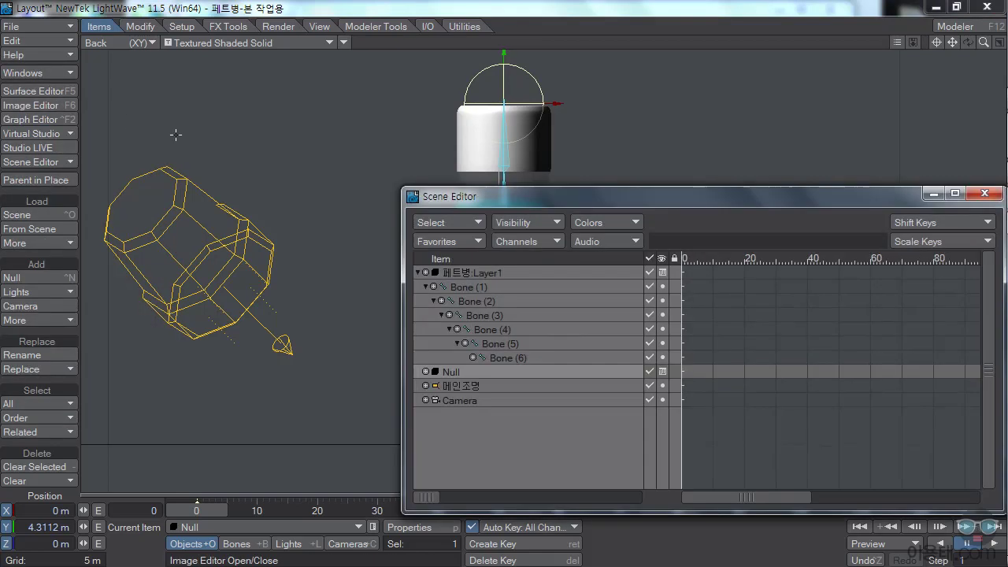
left_click_drag(448, 200, 696, 196)
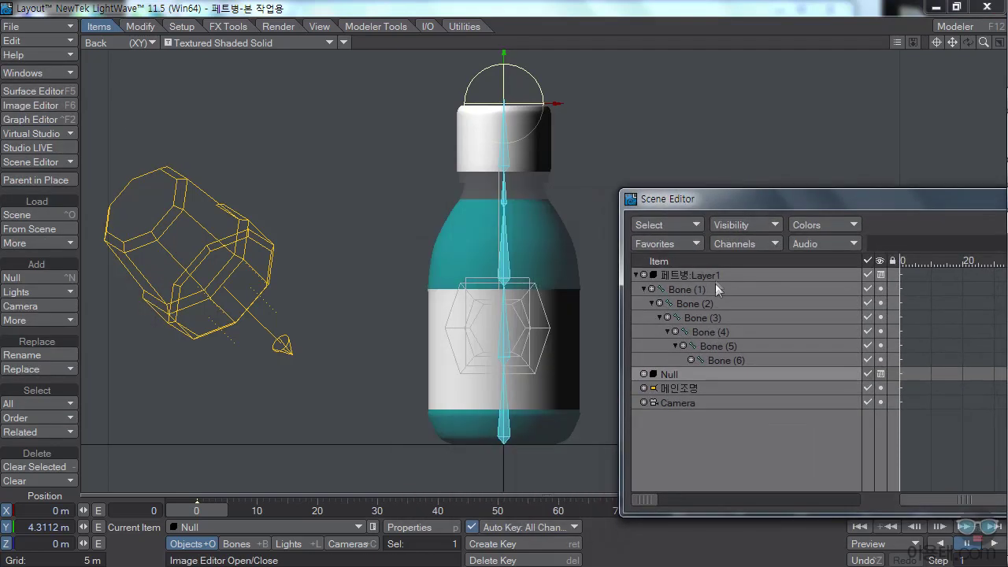
left_click(676, 277)
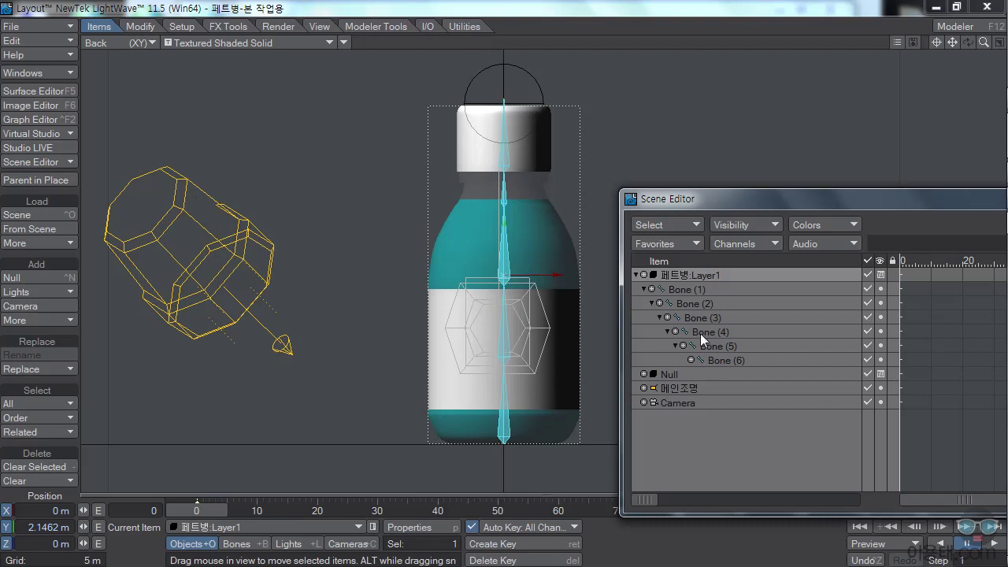
left_click(674, 373)
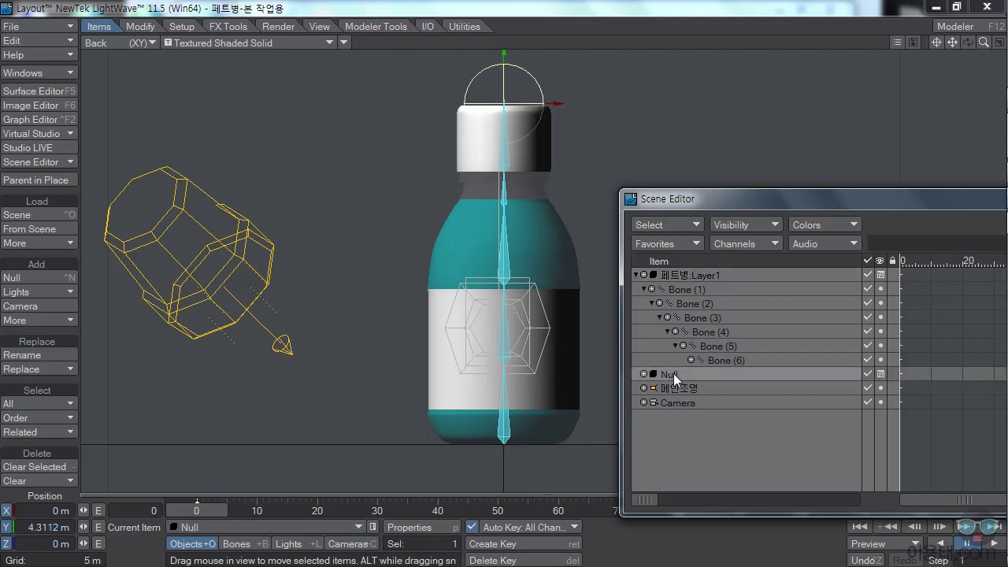
mouse_move(673, 371)
left_mouse_down()
mouse_move(673, 360)
mouse_move(684, 367)
mouse_move(663, 365)
mouse_move(714, 358)
mouse_move(663, 371)
mouse_move(676, 368)
left_mouse_up()
Step: Set the null as the goal object of Bone (6) in its motion options
left_click(728, 362)
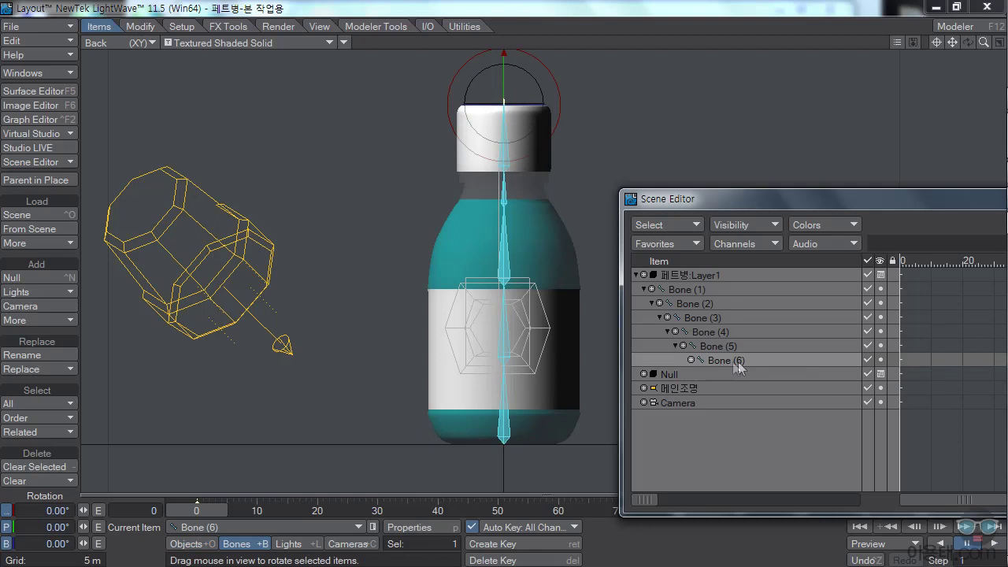
left_click(69, 71)
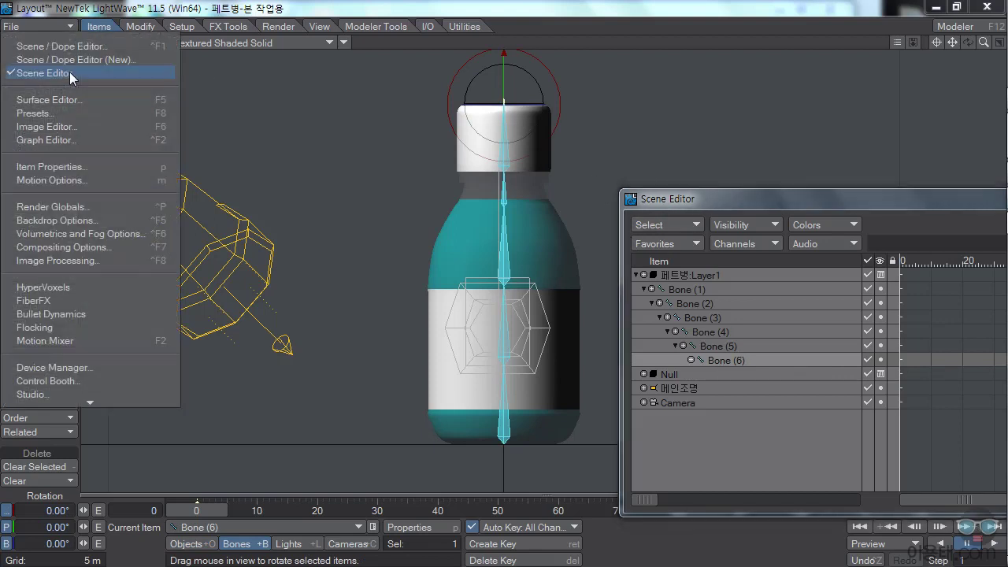
left_click(61, 179)
left_click_drag(185, 67, 197, 143)
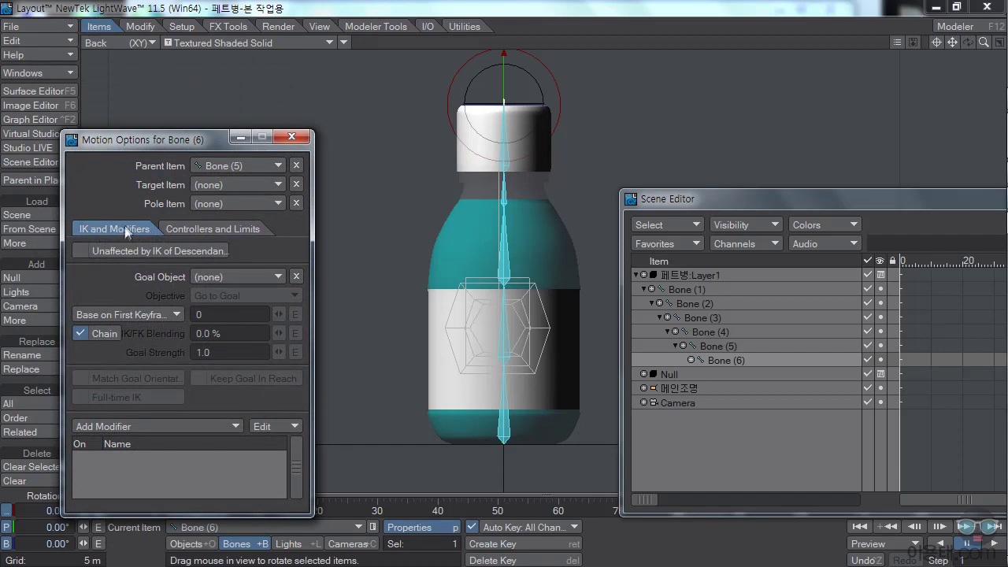
left_click(220, 276)
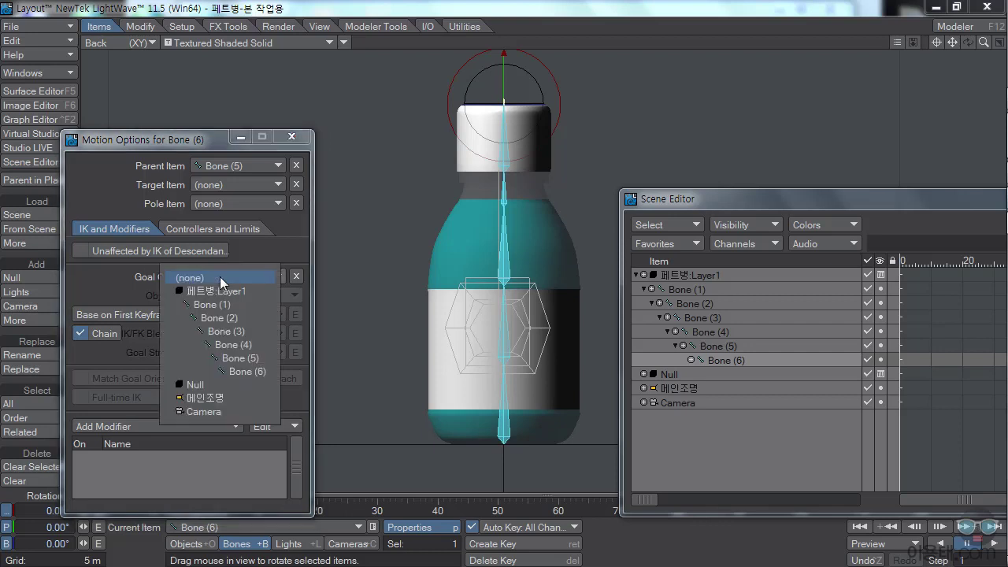
left_click(204, 389)
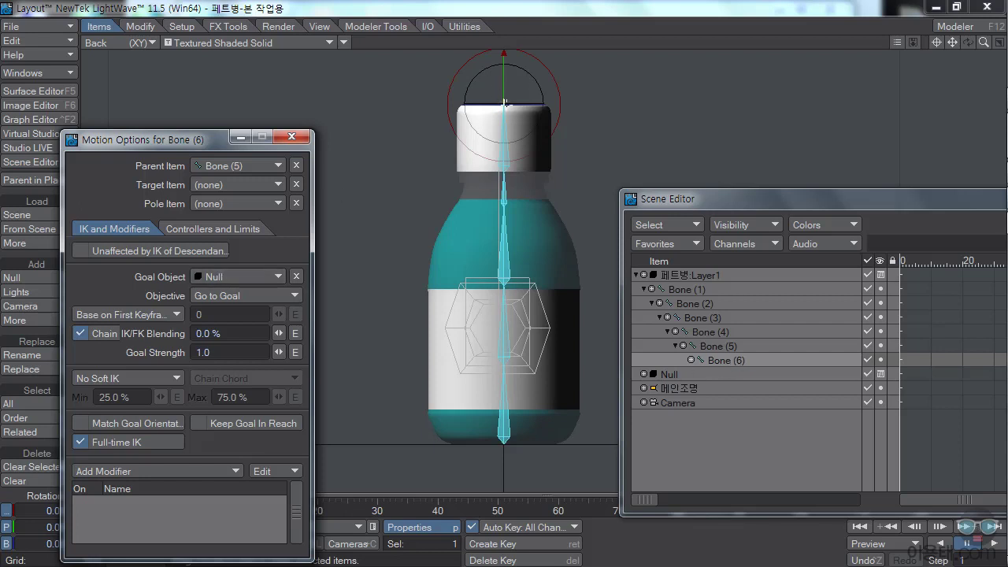
left_click_drag(181, 140, 154, 140)
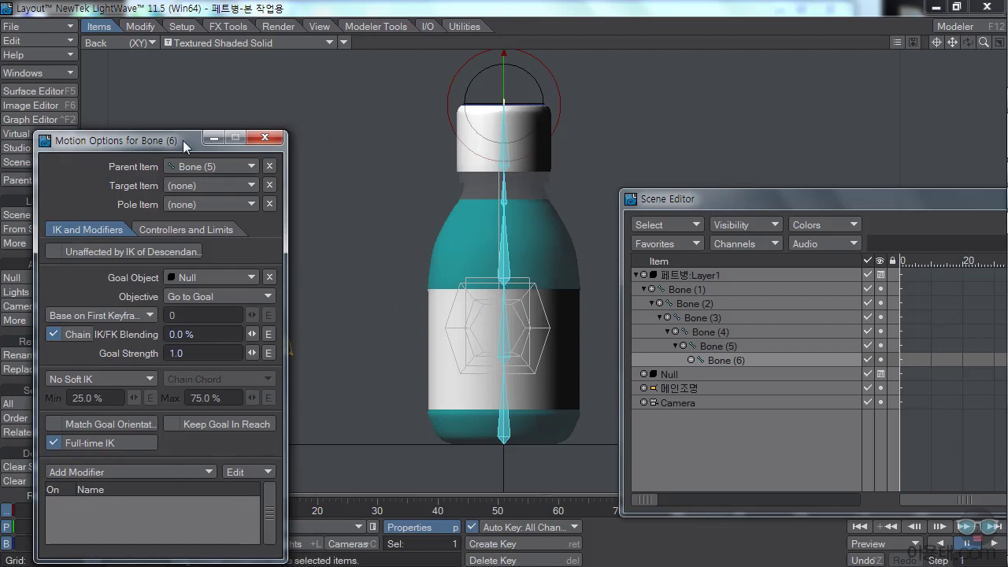
Step: Close the motion options, move the null away from the cap to test the bones' response, and undo the move
left_click(265, 138)
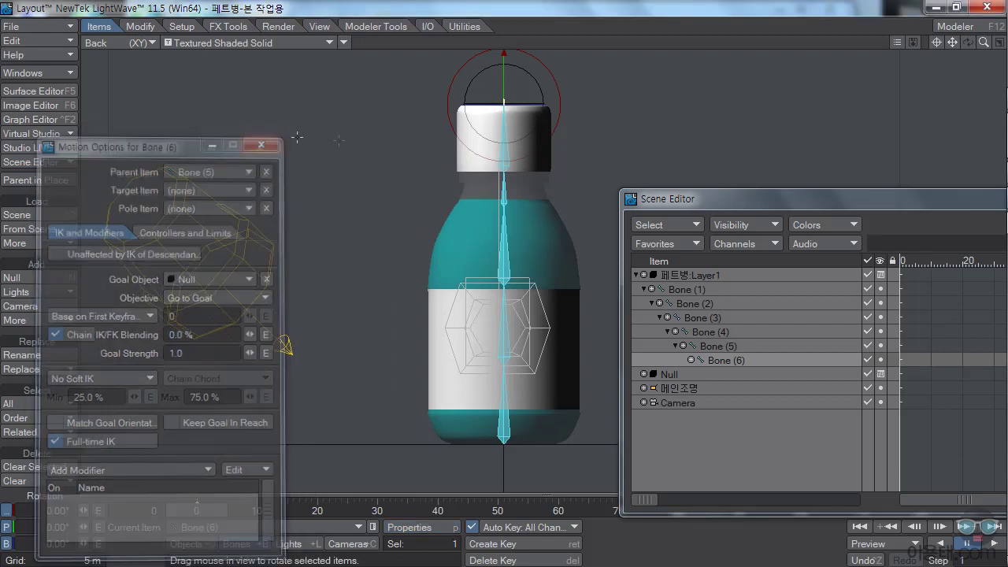
left_click(673, 375)
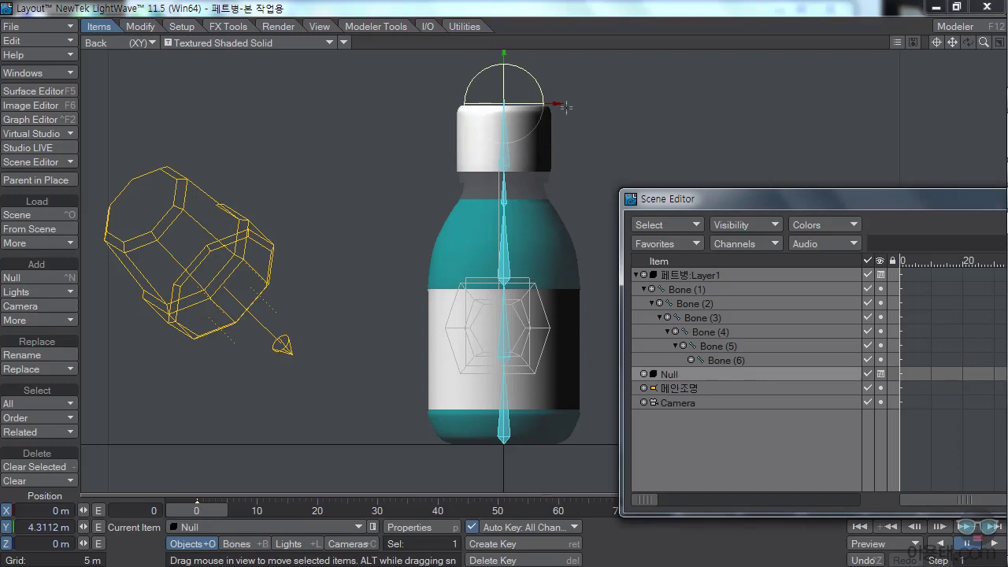
left_click_drag(524, 88, 550, 128)
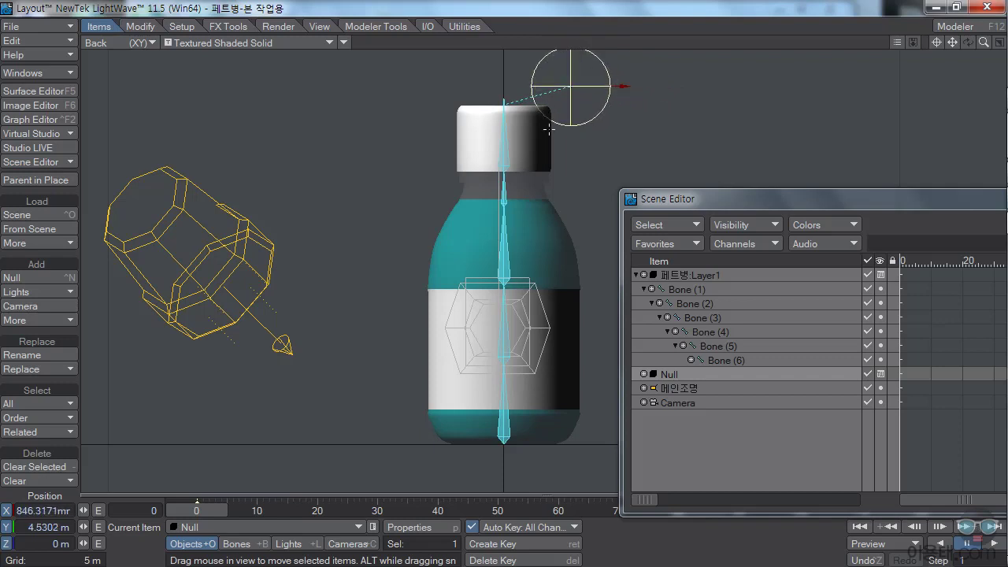
key("ctrl+z")
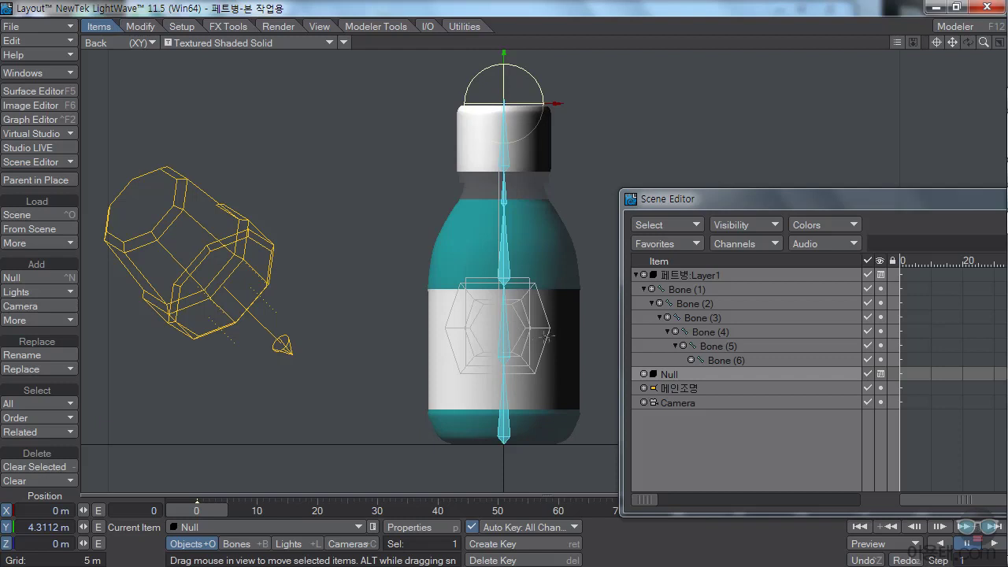
Step: Select Bone (1) through Bone (6) together in the Scene Editor and open their rotation controller settings in the motion options
left_click(731, 360)
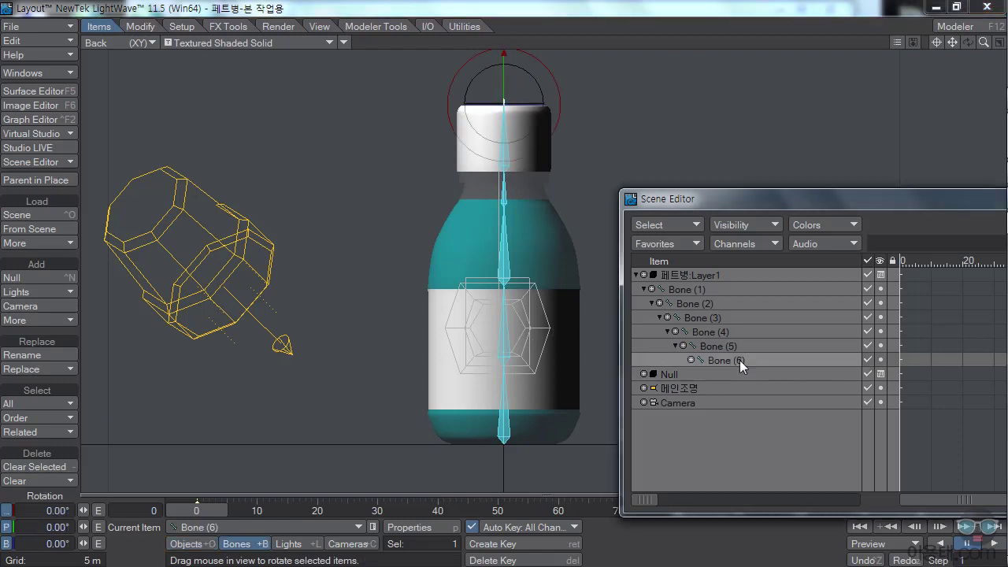
left_click(690, 290)
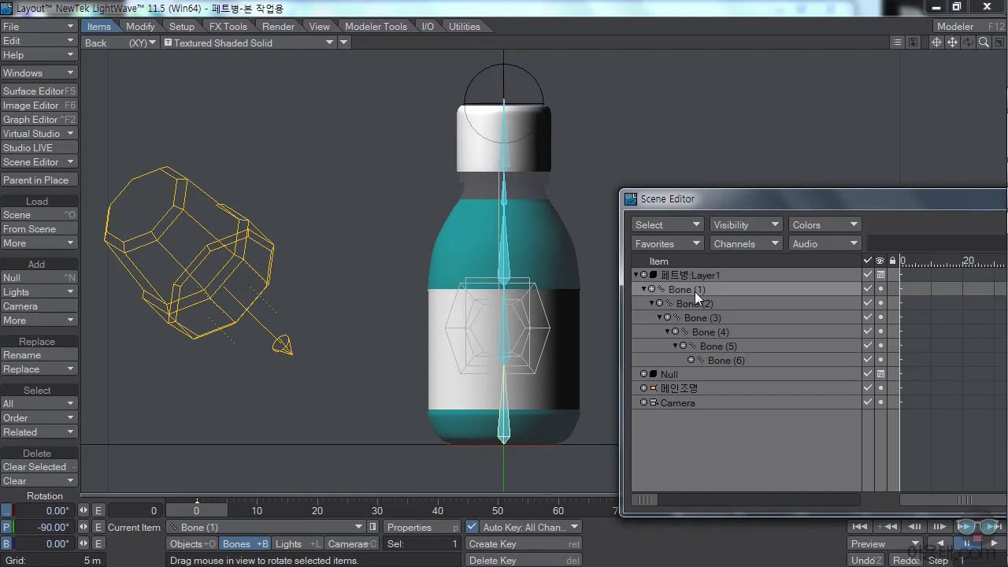
left_click_drag(686, 289, 729, 361)
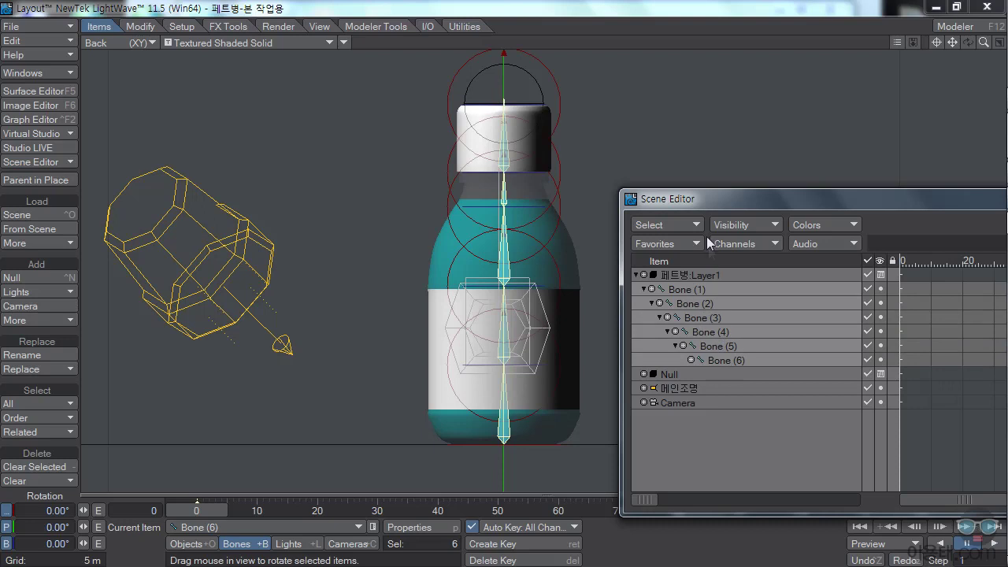
left_click_drag(728, 199, 768, 201)
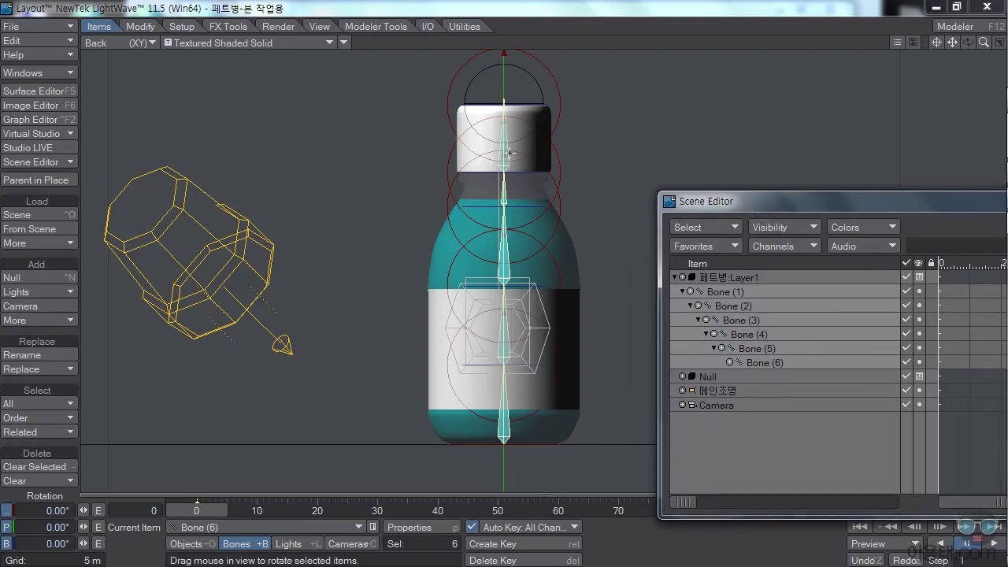
left_click(36, 73)
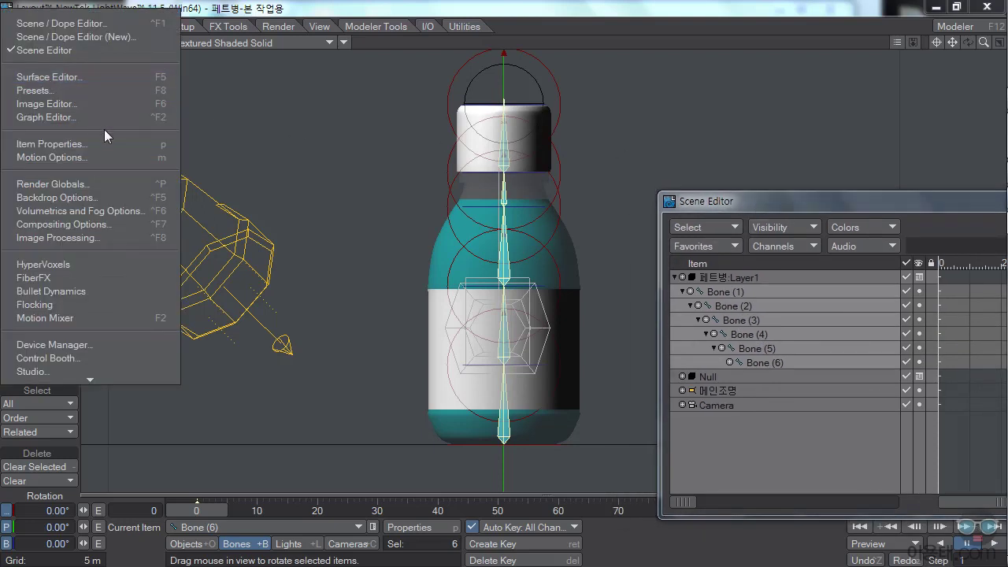
left_click(54, 159)
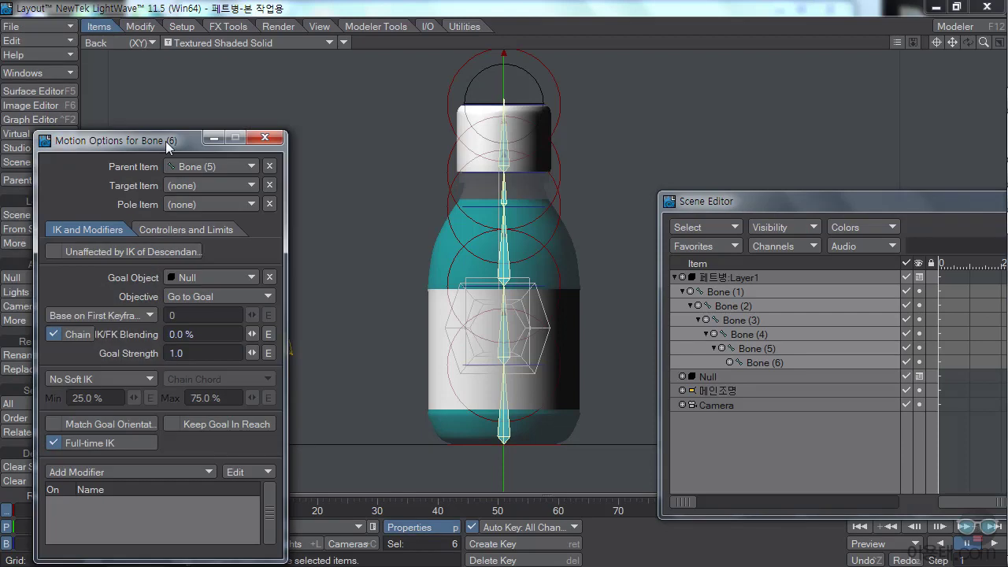
left_click_drag(165, 141, 181, 92)
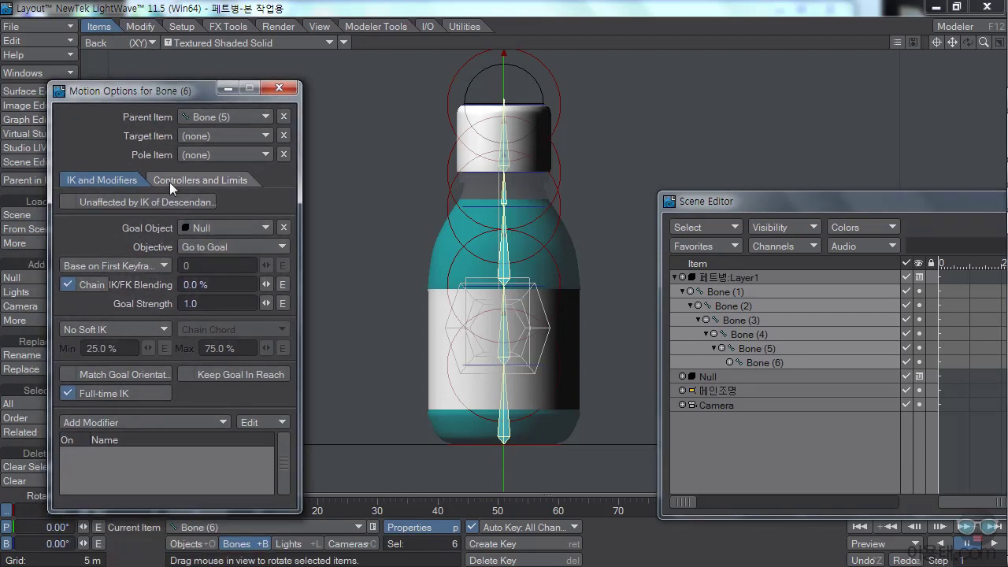
left_click(194, 178)
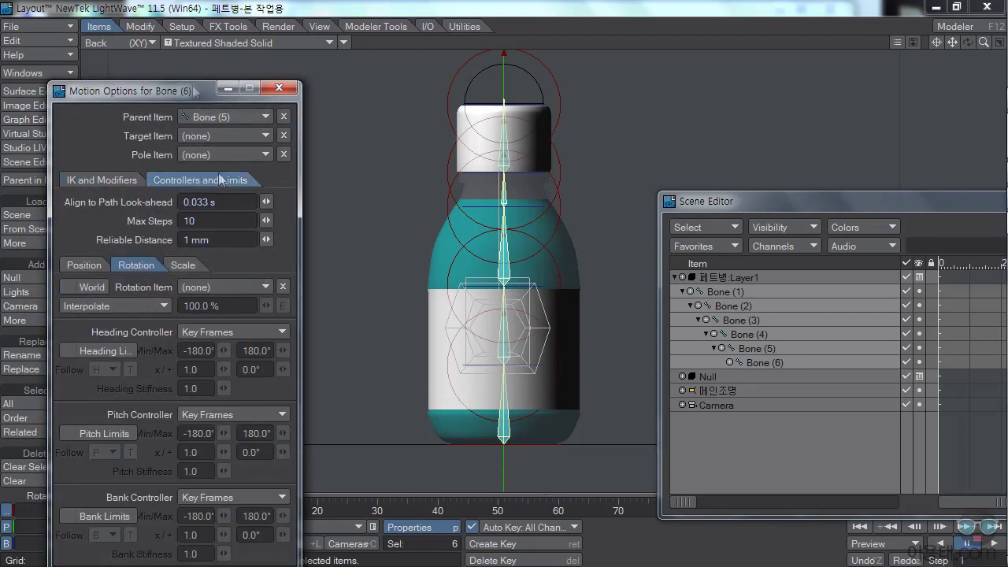
left_click_drag(193, 92, 178, 37)
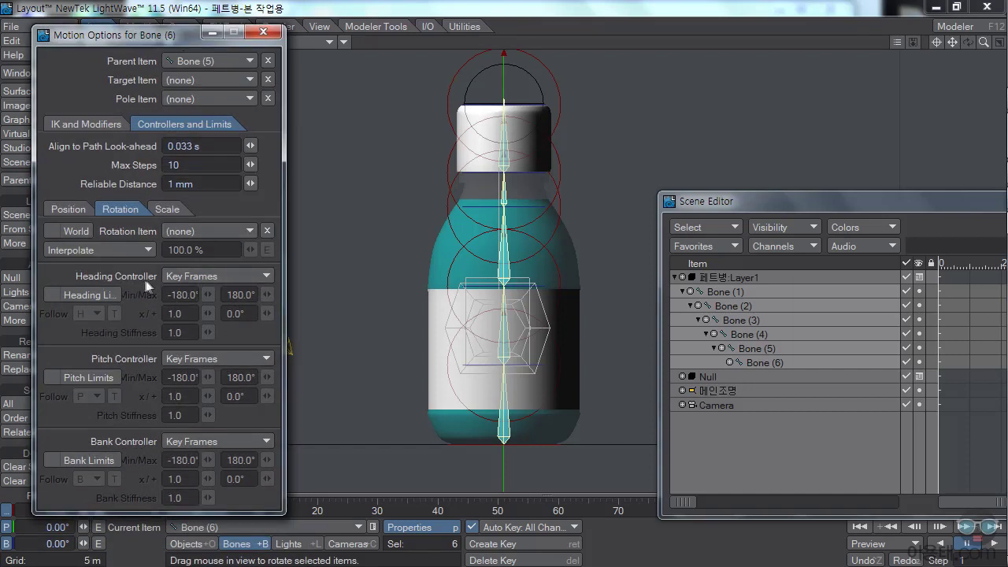
Step: Set the heading, pitch and bank controllers of the selected bones to Inverse Kinematics and close the Scene Editor
left_click(197, 275)
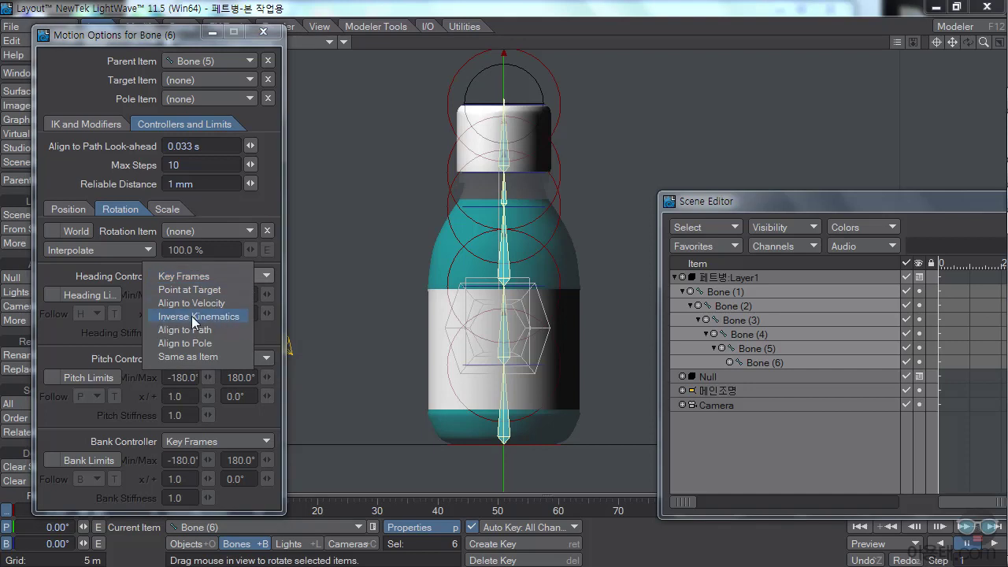
left_click(196, 319)
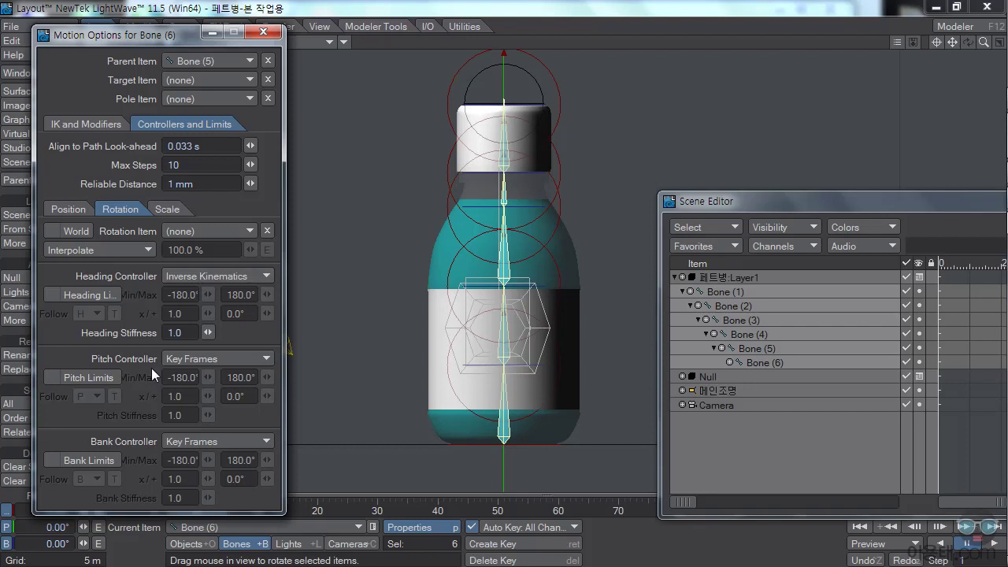
left_click(185, 360)
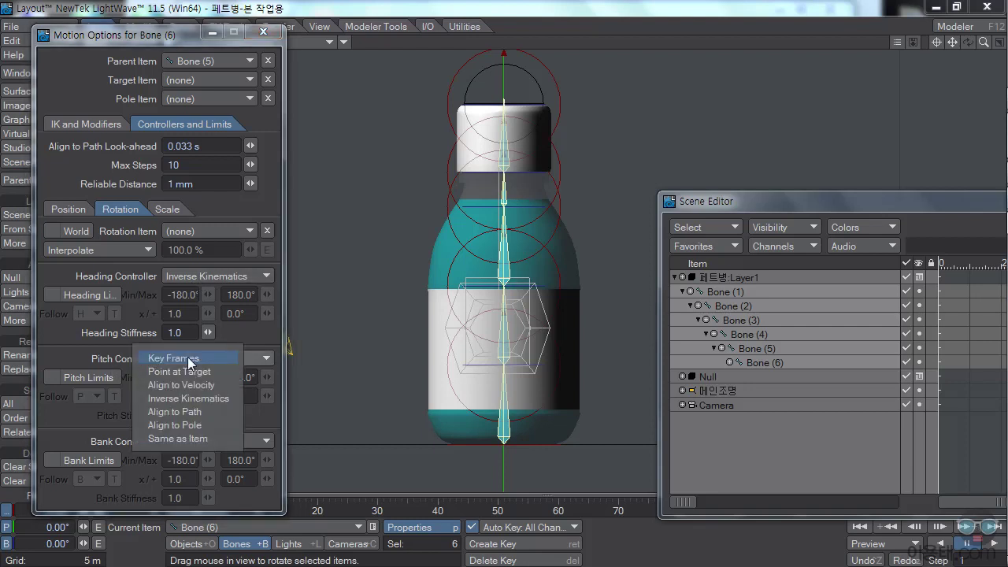
left_click(168, 398)
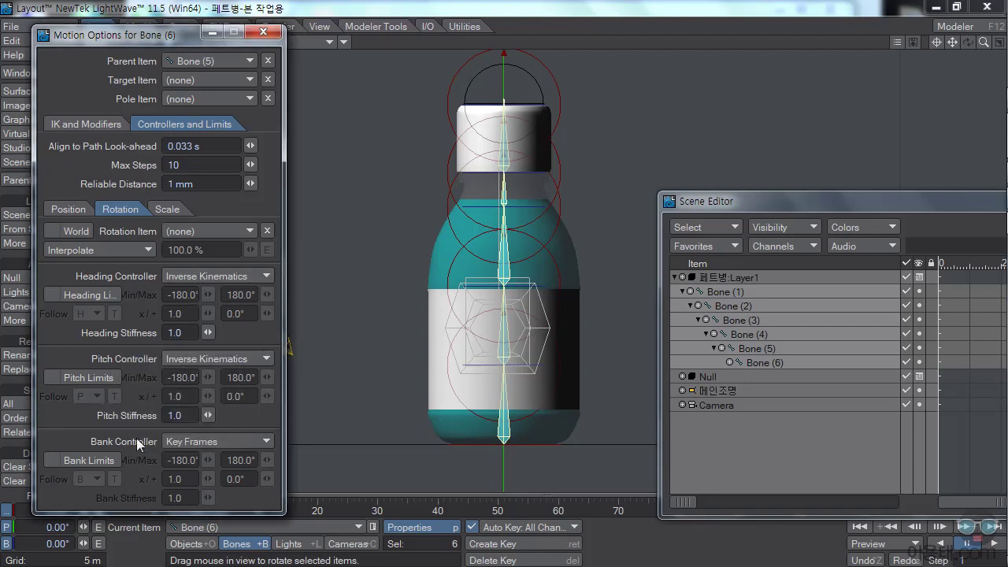
left_click(187, 442)
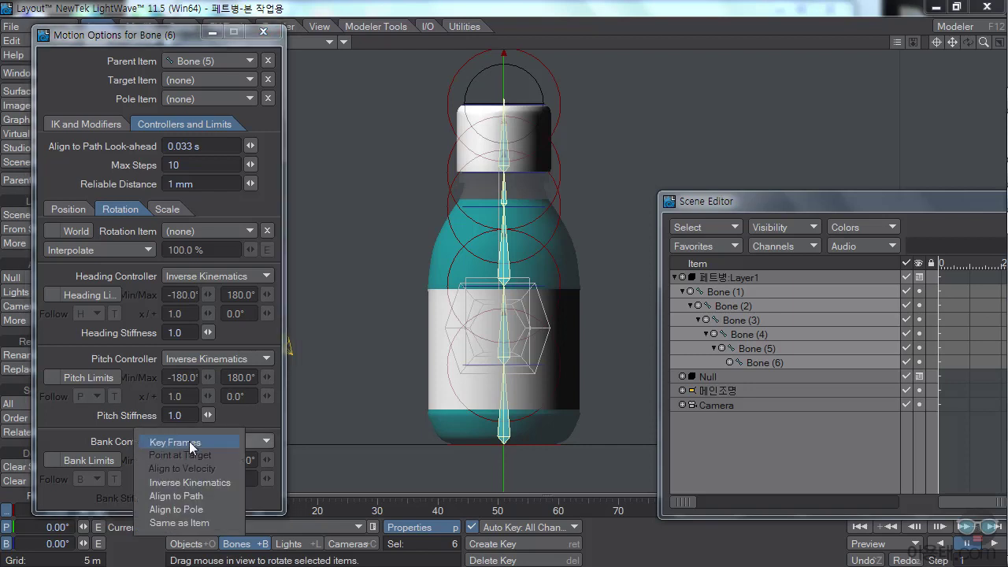
left_click(181, 484)
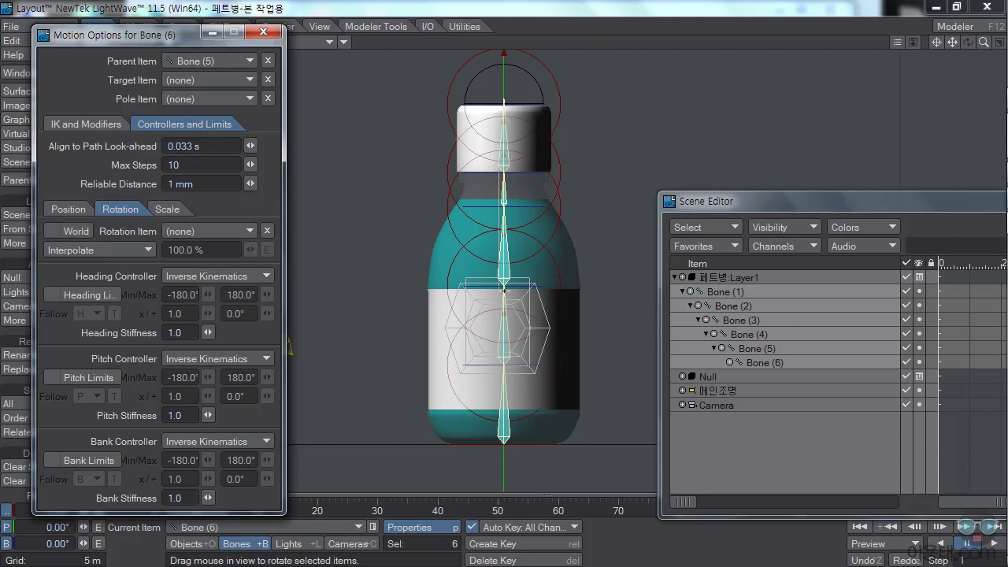
left_click(264, 33)
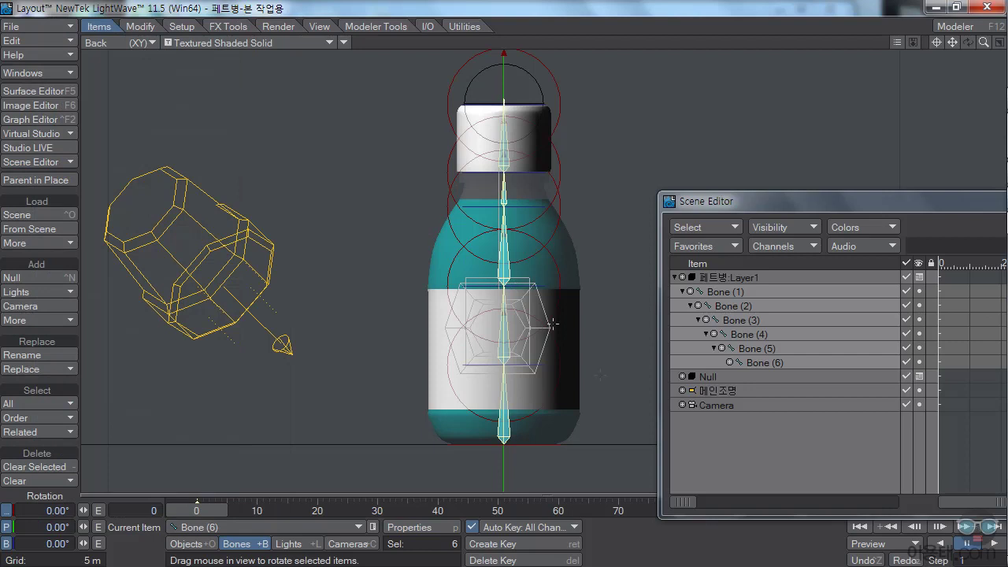
left_click_drag(758, 202, 472, 204)
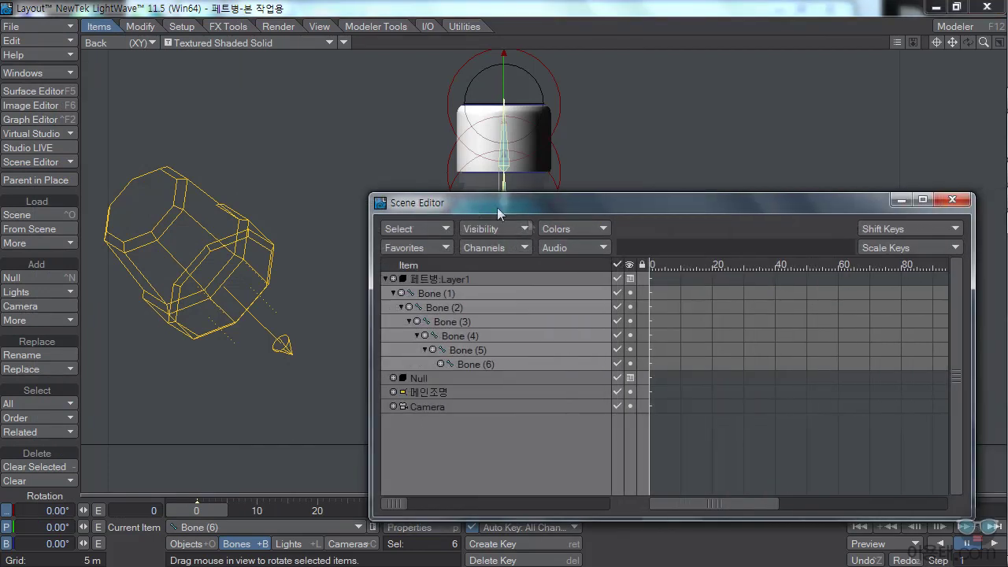
left_click(953, 200)
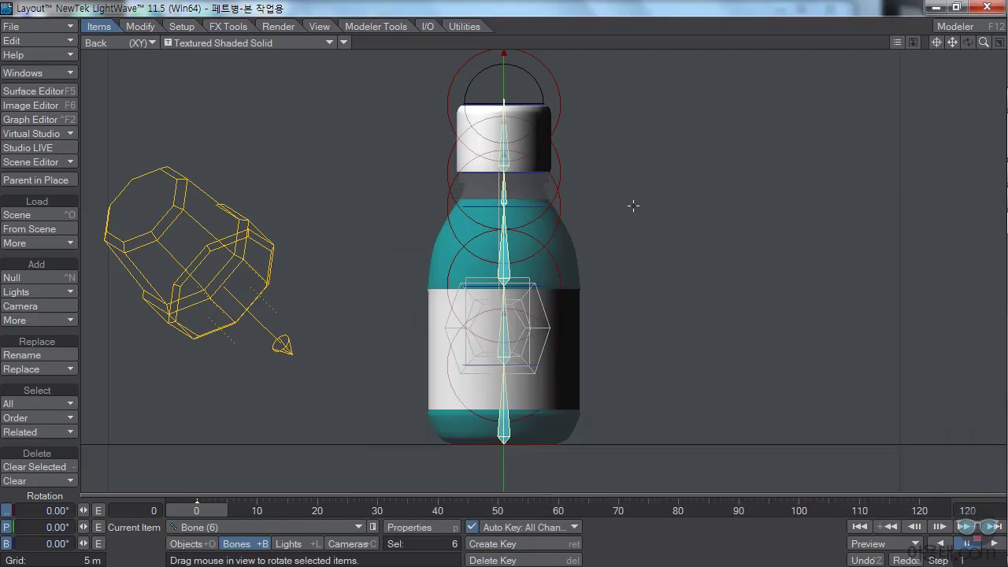
Step: Select the null, move it to about 1.83 m on X to test the bottle's bend, and undo the move
left_click(187, 544)
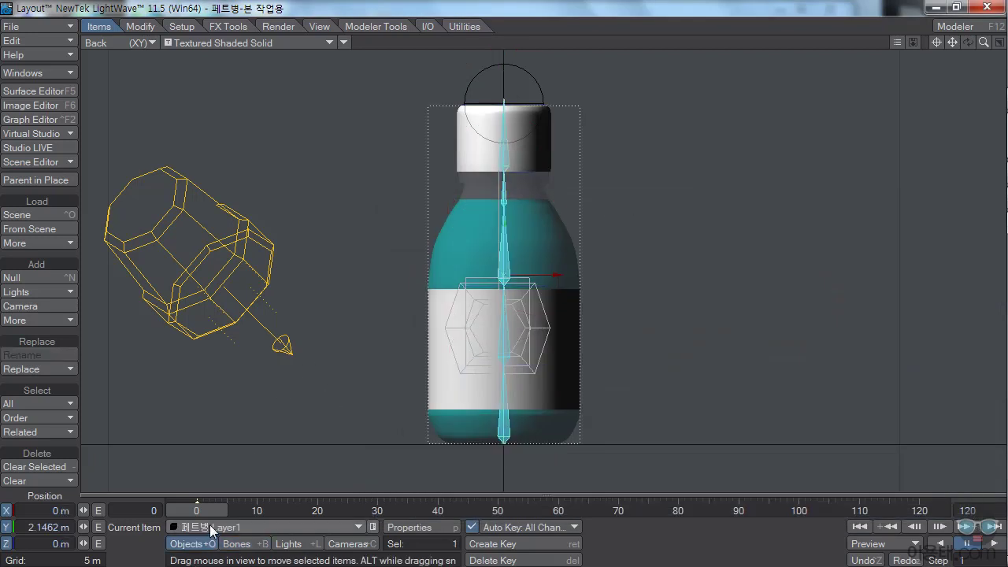
left_click(197, 526)
left_click(201, 539)
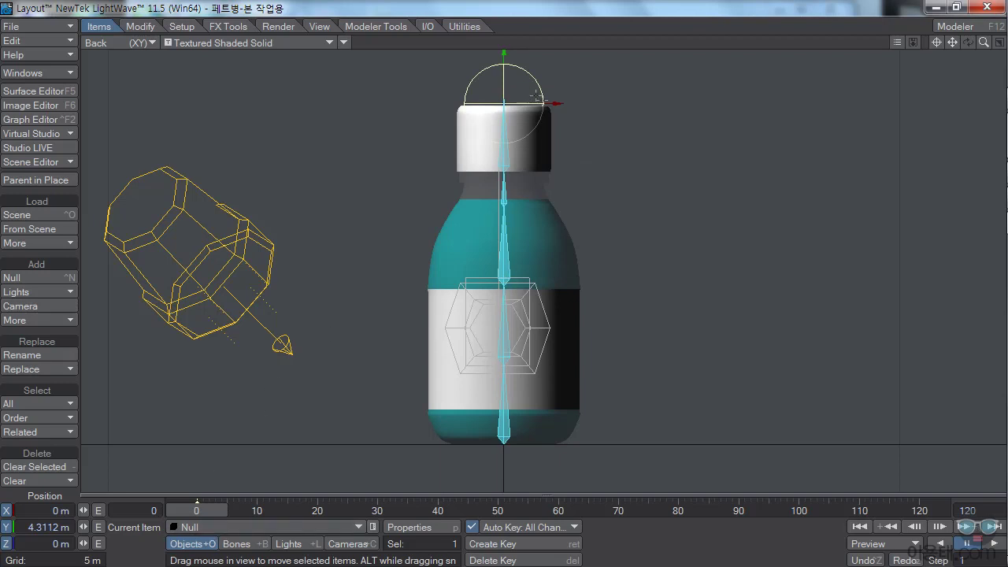
left_click_drag(555, 103, 649, 105)
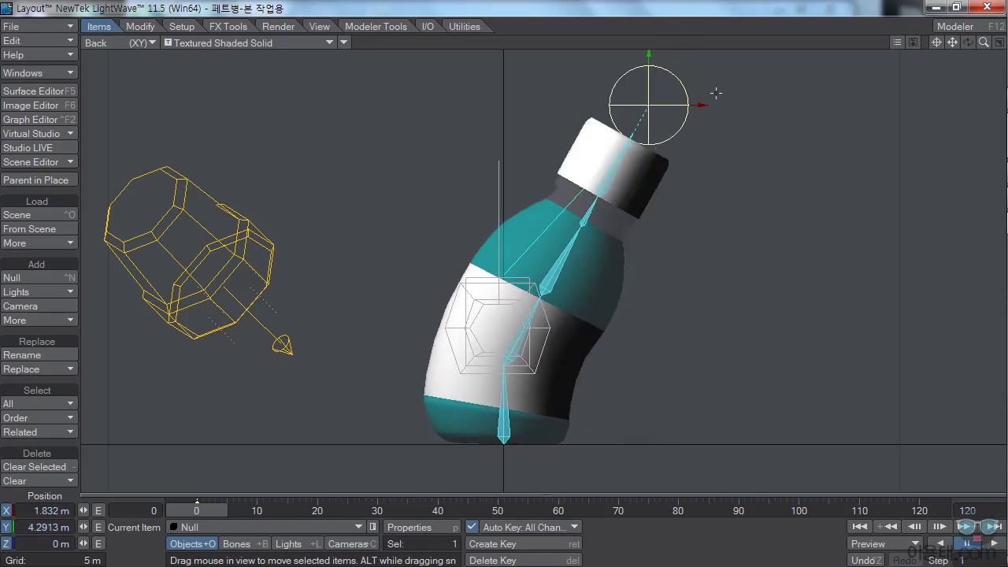
key("ctrl+z")
key("ctrl+z")
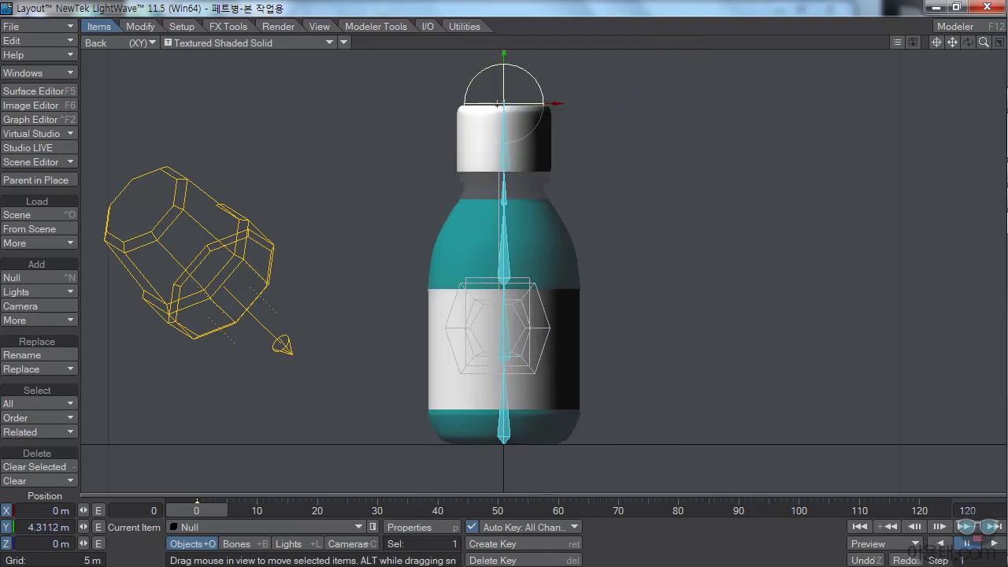
Step: Switch the viewport to Perspective, try a small move of the null there, and undo it
left_click(152, 43)
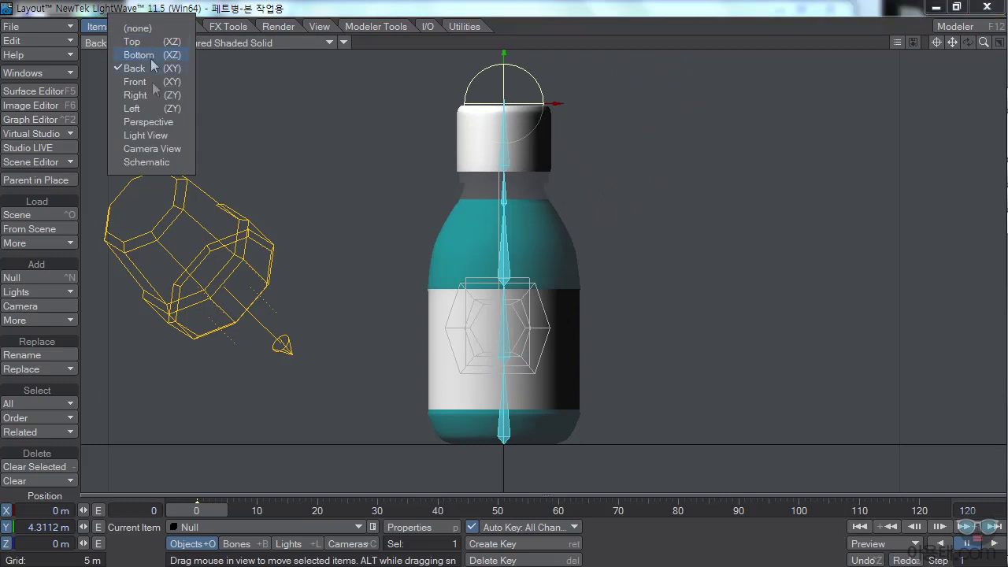
left_click(146, 122)
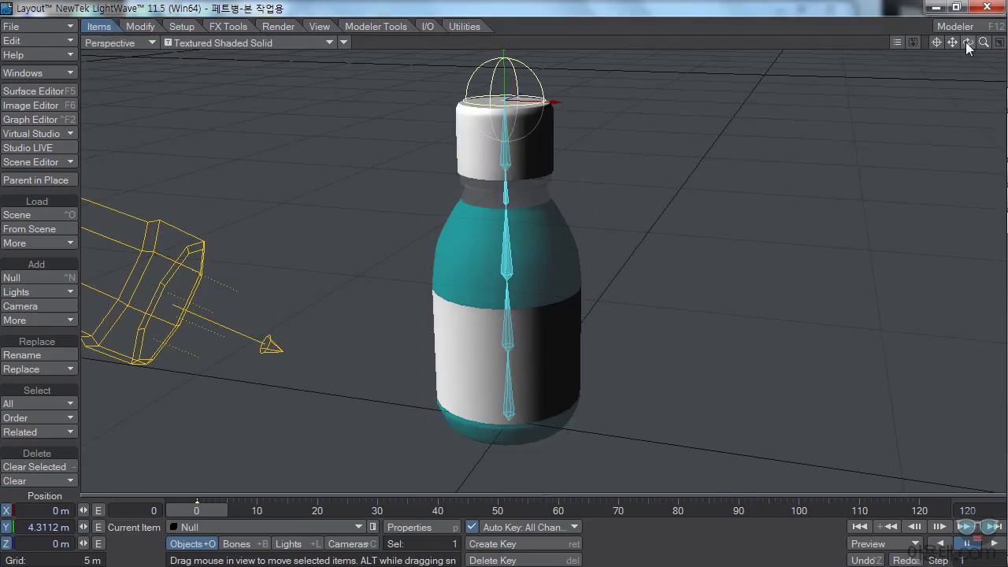
mouse_move(970, 47)
left_mouse_down()
mouse_move(999, 54)
mouse_move(966, 50)
left_mouse_up()
left_click_drag(555, 141, 541, 124)
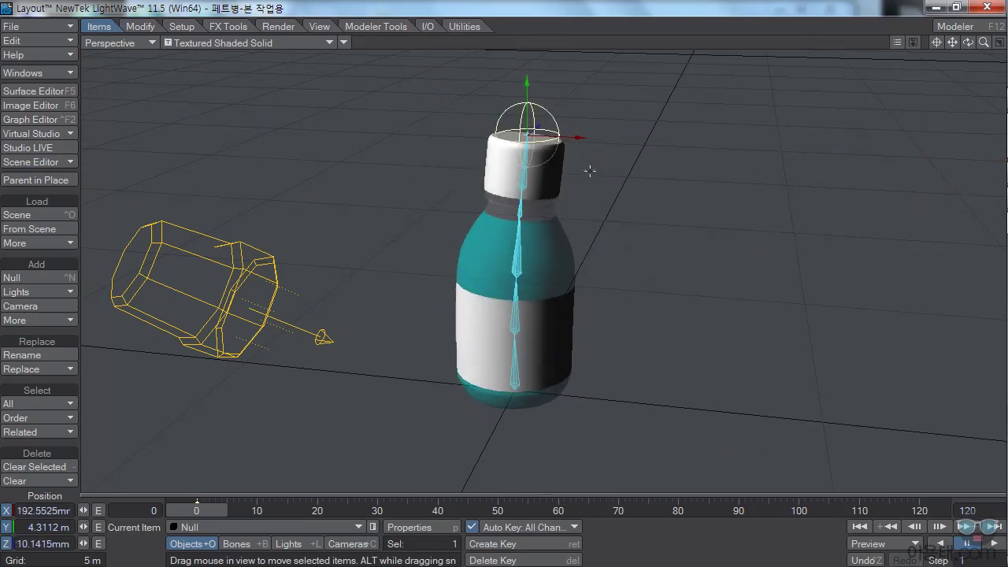
key("ctrl+z")
key("ctrl+z")
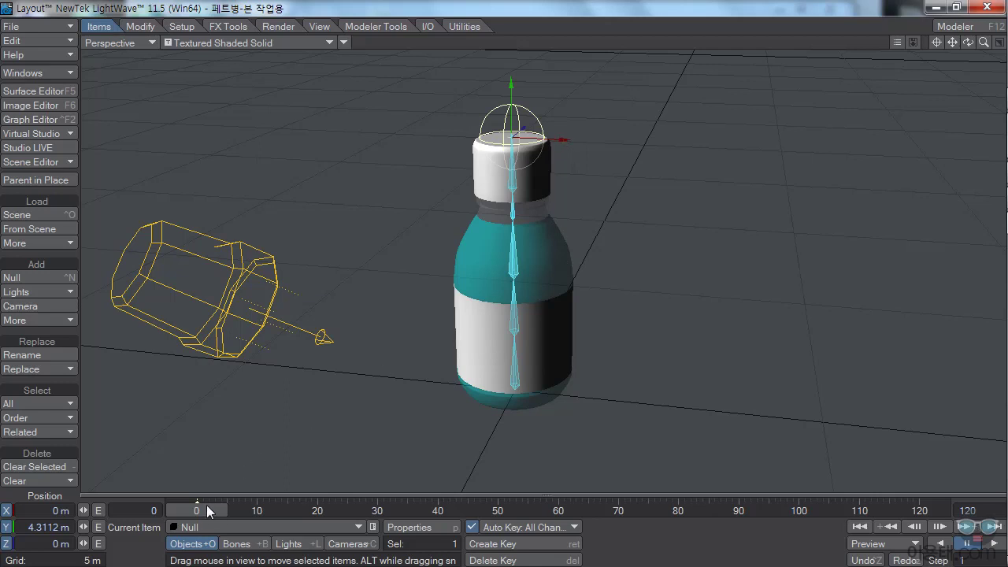
Step: Keyframe the null at about X 2.15 m, Y 2.90 m on frame 30 and just above the upright cap, about Y 4.69 m, on frame 60
left_click_drag(214, 509, 395, 510)
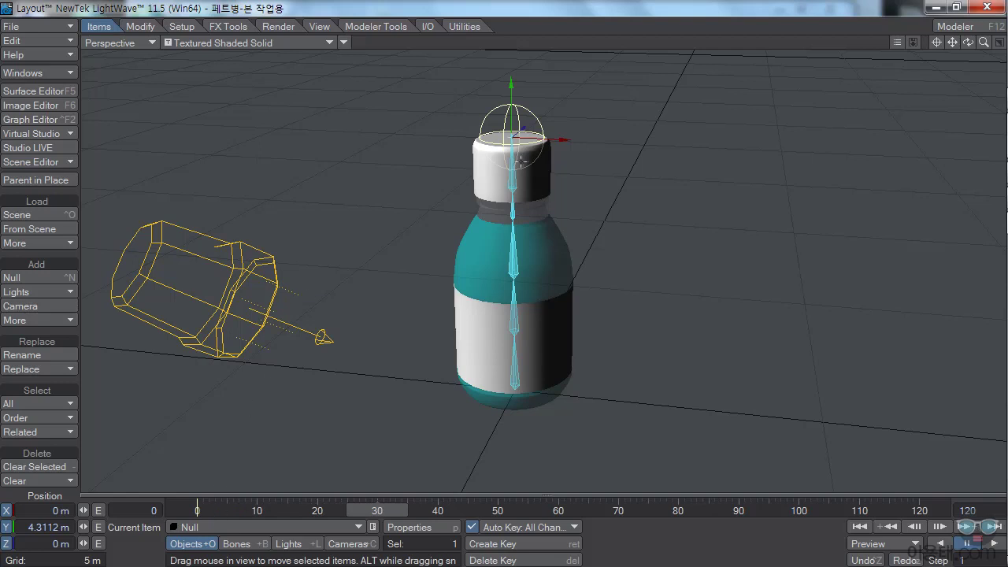
mouse_move(559, 141)
left_mouse_down()
mouse_move(693, 144)
mouse_move(695, 120)
mouse_move(683, 271)
mouse_move(697, 223)
mouse_move(697, 236)
left_mouse_up()
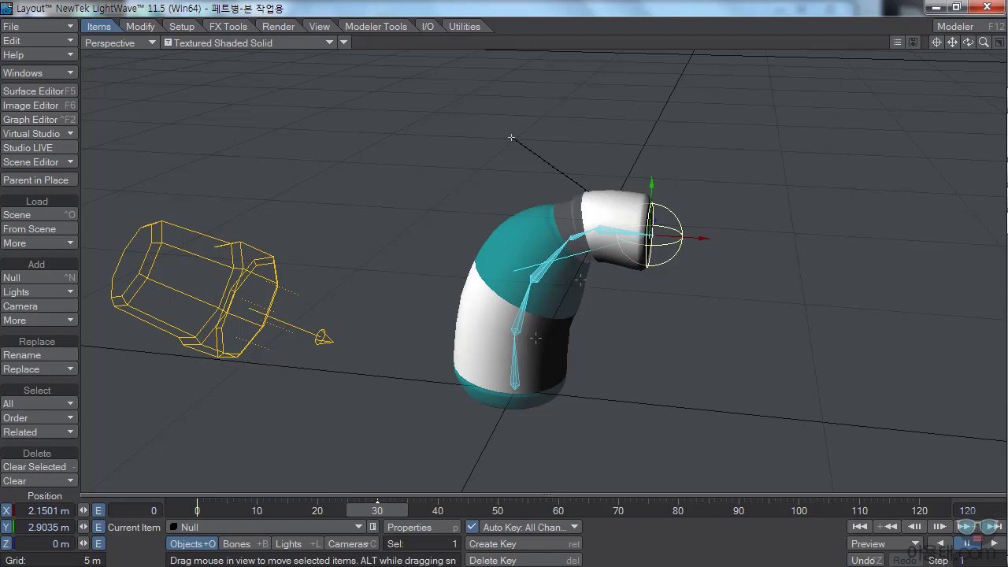
left_click_drag(402, 510, 558, 510)
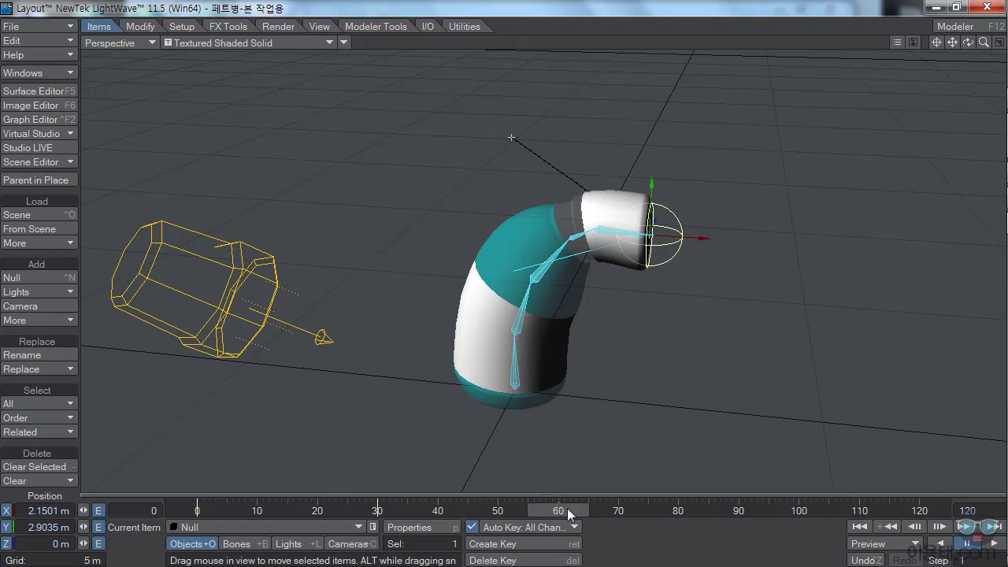
left_click_drag(653, 242, 513, 185)
Step: Keyframe the null on frame 90 at about X -3.17 m, Y 3.65 m so the bottle bends to the opposite side
left_click_drag(580, 508, 761, 509)
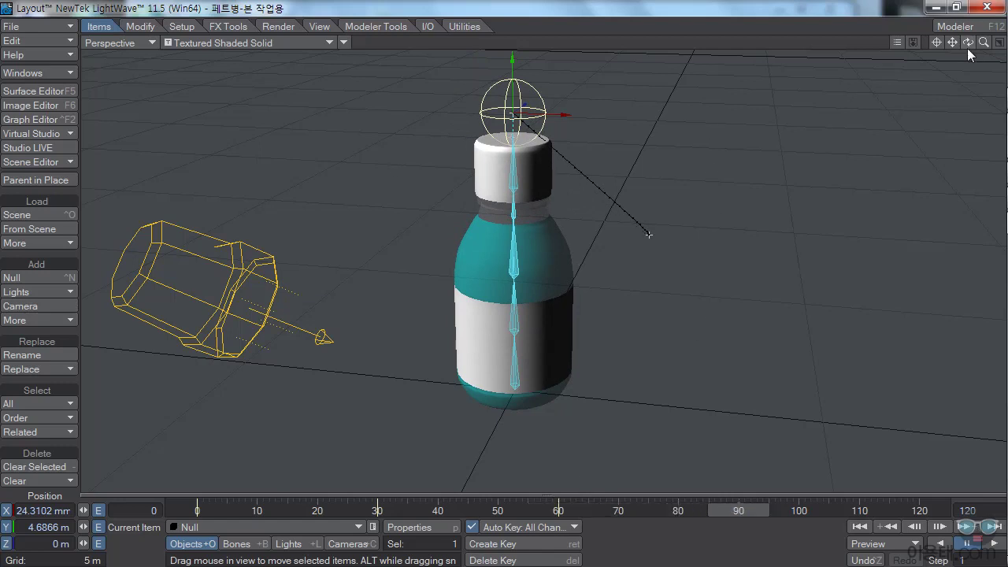
left_click_drag(971, 49, 949, 63)
left_click_drag(516, 110, 536, 105)
key("z")
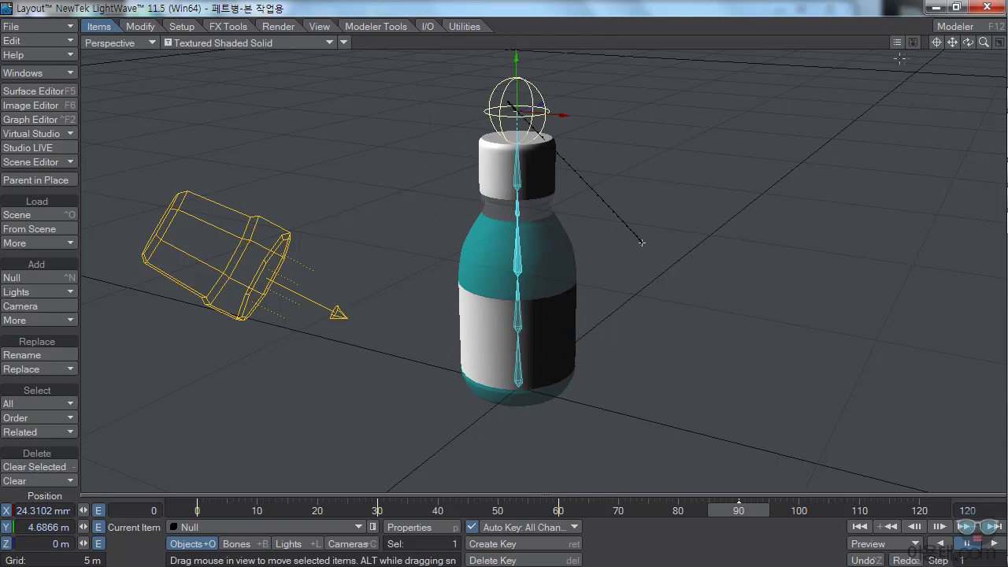
left_click_drag(968, 42, 832, 96)
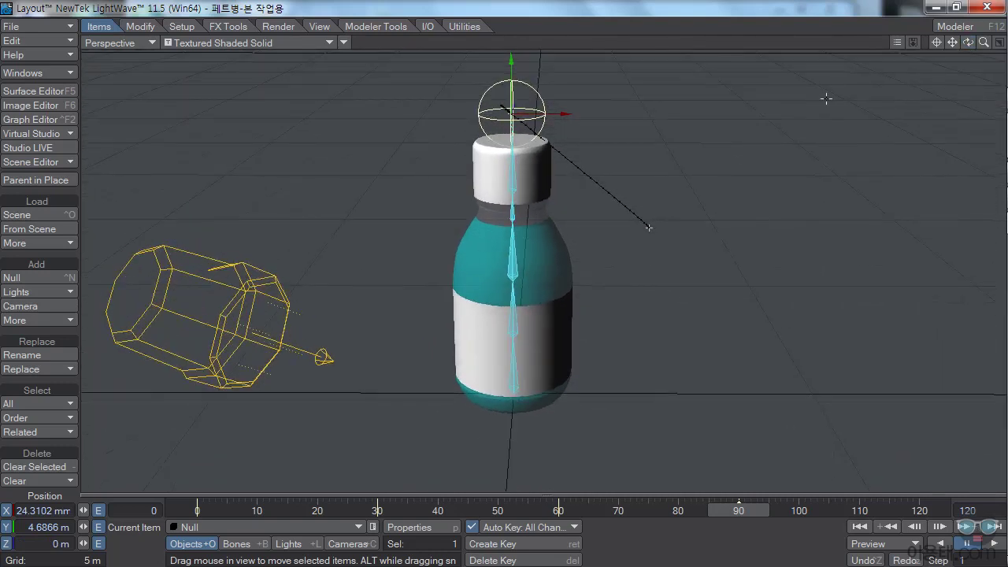
left_click_drag(569, 114, 303, 114)
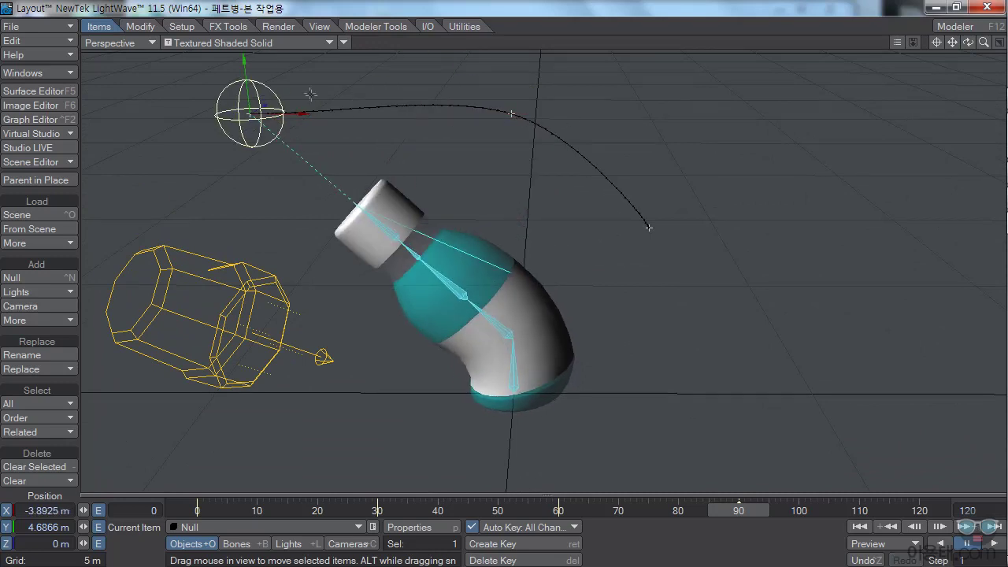
left_click_drag(245, 63, 252, 129)
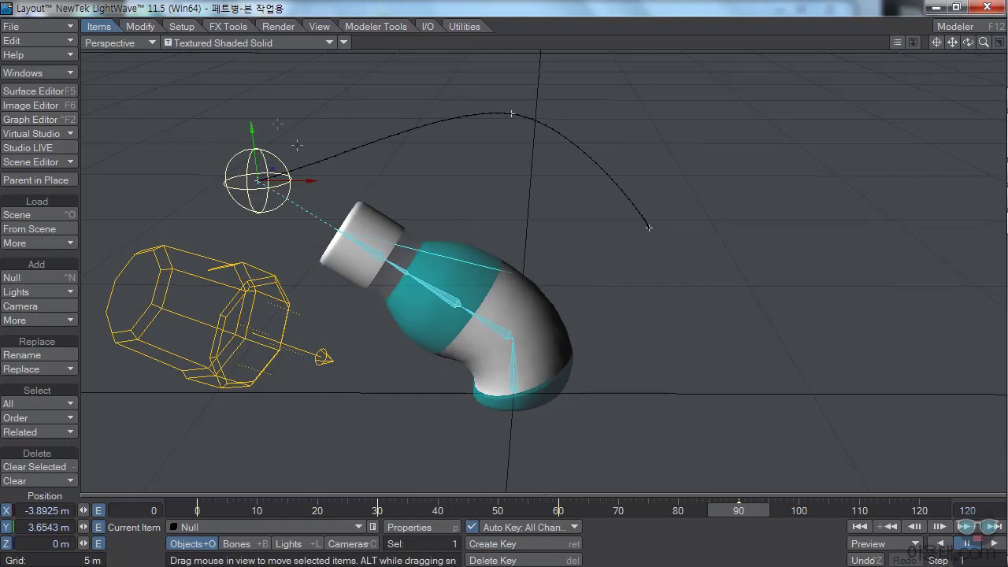
left_click_drag(258, 180, 304, 181)
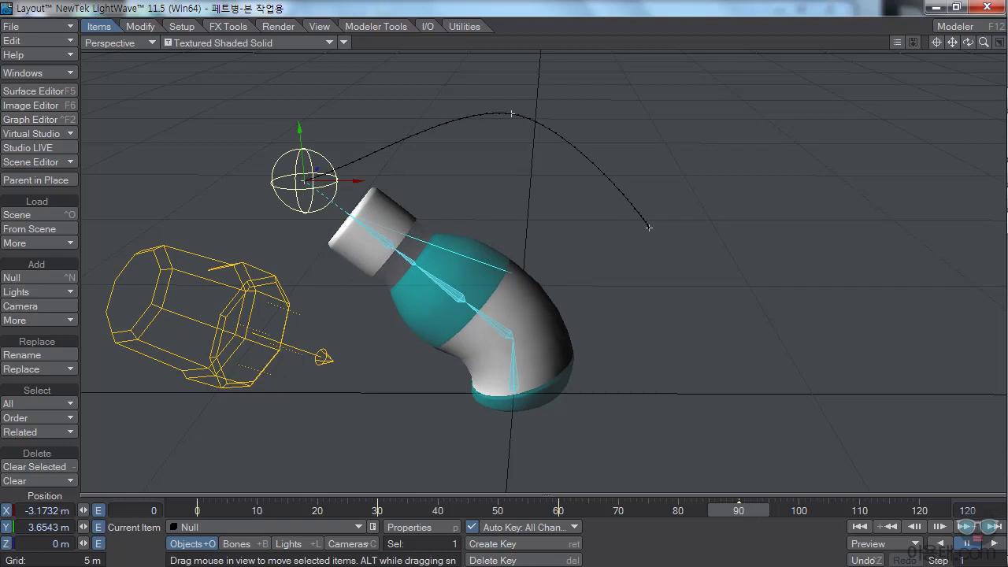
Step: Keyframe the null on frame 120 at about X -832 mm, Y 3.94 m
left_click_drag(749, 512, 904, 517)
left_click_drag(343, 182, 494, 182)
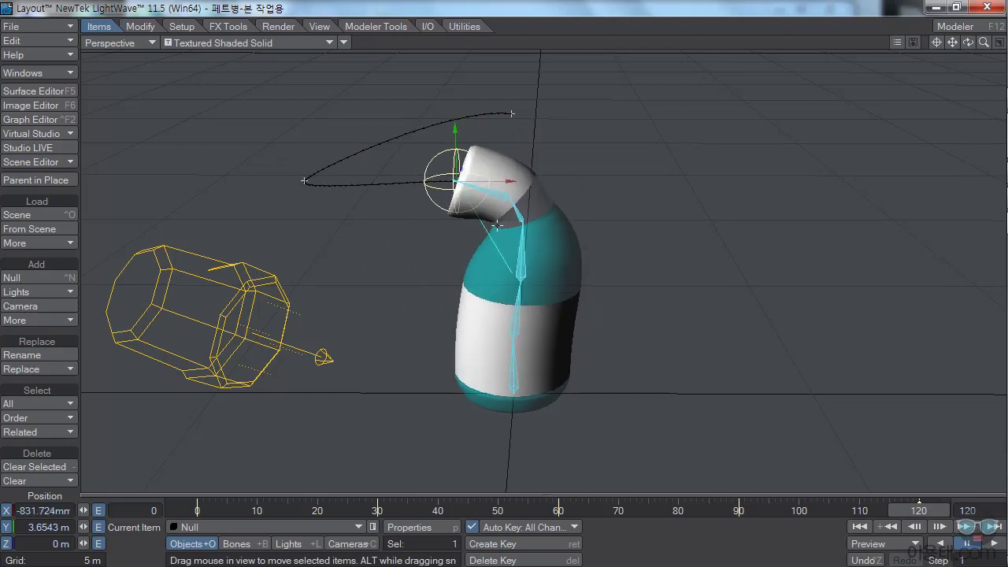
left_click_drag(457, 131, 456, 31)
left_click_drag(465, 78, 468, 163)
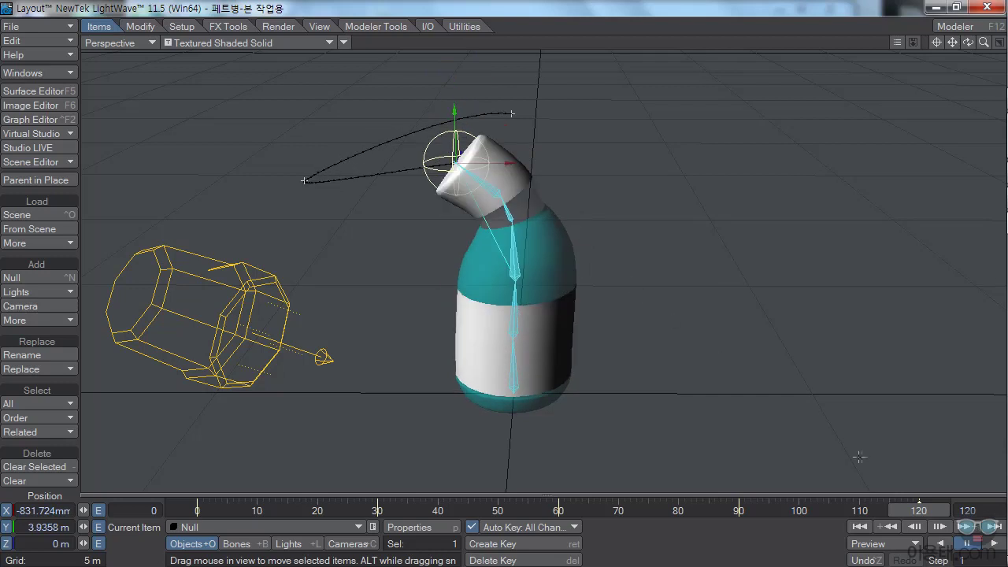
Step: Play the bottle animation, select the main light, stop playback and scrub the timeline to frame 71 to check the bending
left_click_drag(919, 511, 660, 510)
left_click(995, 545)
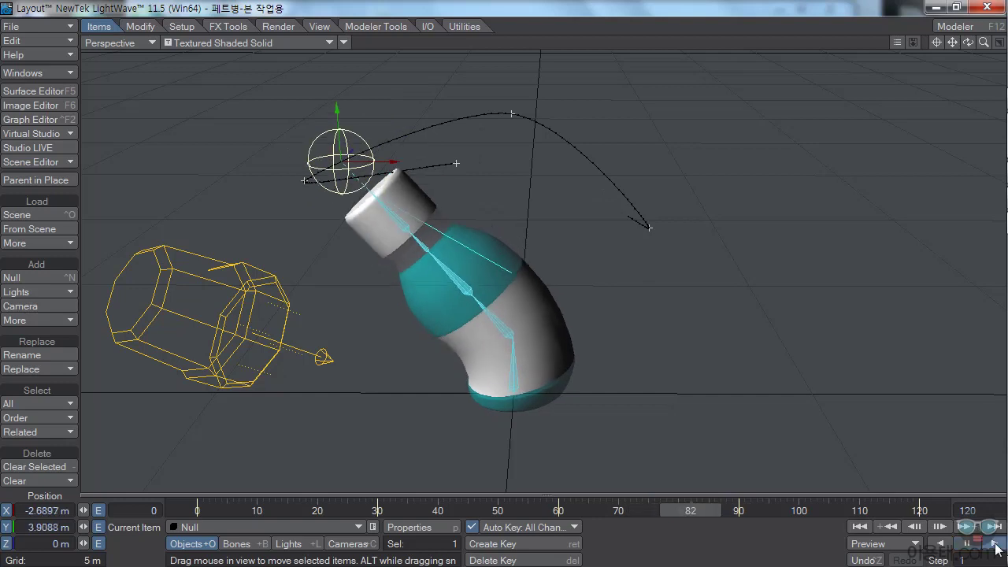
key("shift+l")
left_click(969, 545)
left_click_drag(830, 511, 624, 510)
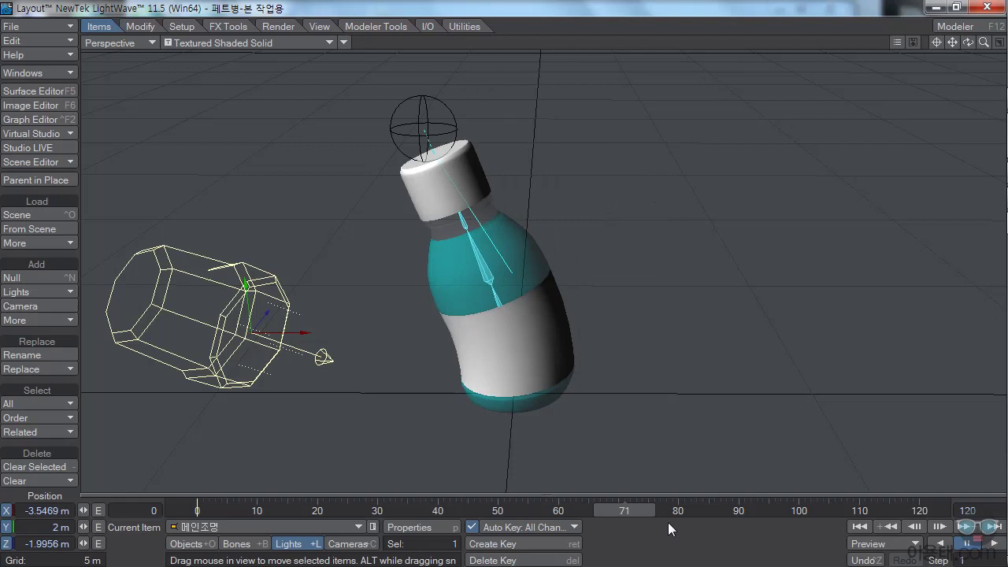